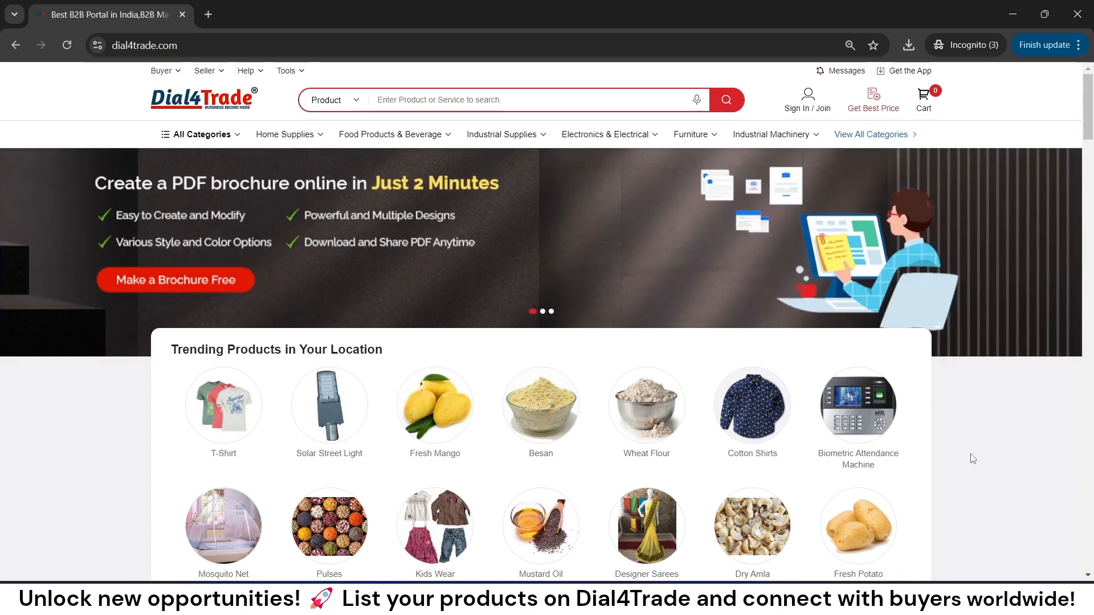
# Look over the Dial4Trade homepage and its trending products
pyautogui.moveTo(809, 108)
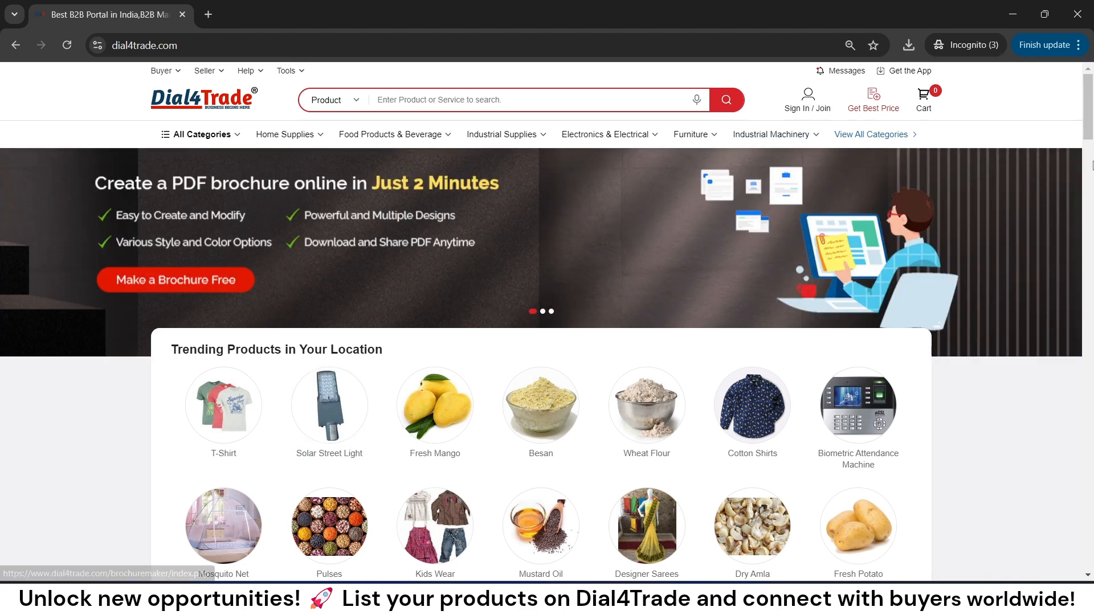
pyautogui.scroll(-10, 320, 417)
pyautogui.moveTo(1092, 196); pyautogui.dragTo(1090, 65)
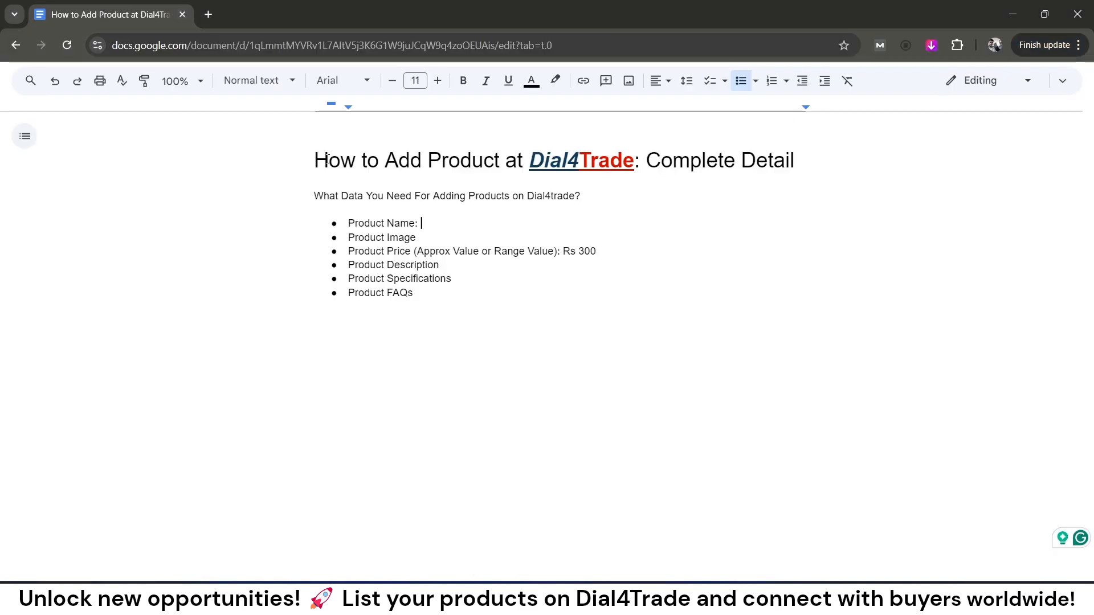
# In the Google Docs document, review the list of data needed for adding products, from product name to product FAQs
pyautogui.moveTo(315, 160); pyautogui.dragTo(640, 156)
pyautogui.click(640, 157)
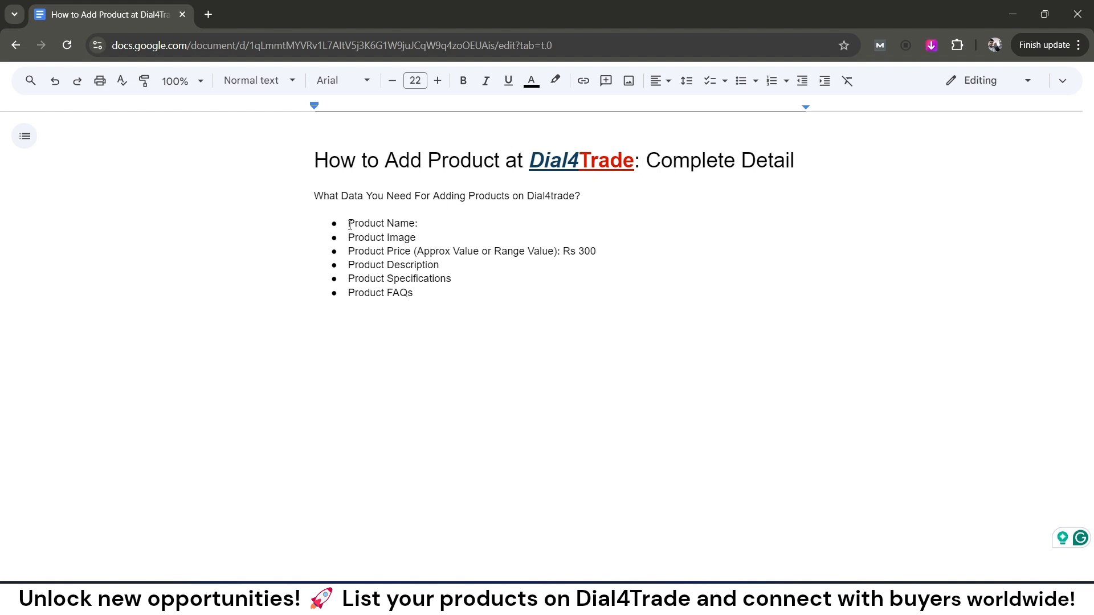
pyautogui.moveTo(350, 224); pyautogui.dragTo(422, 224)
pyautogui.click(423, 224)
pyautogui.keyDown('shift'); pyautogui.click(344, 230); pyautogui.keyUp('shift')
pyautogui.moveTo(349, 237); pyautogui.dragTo(351, 276)
pyautogui.click(440, 267)
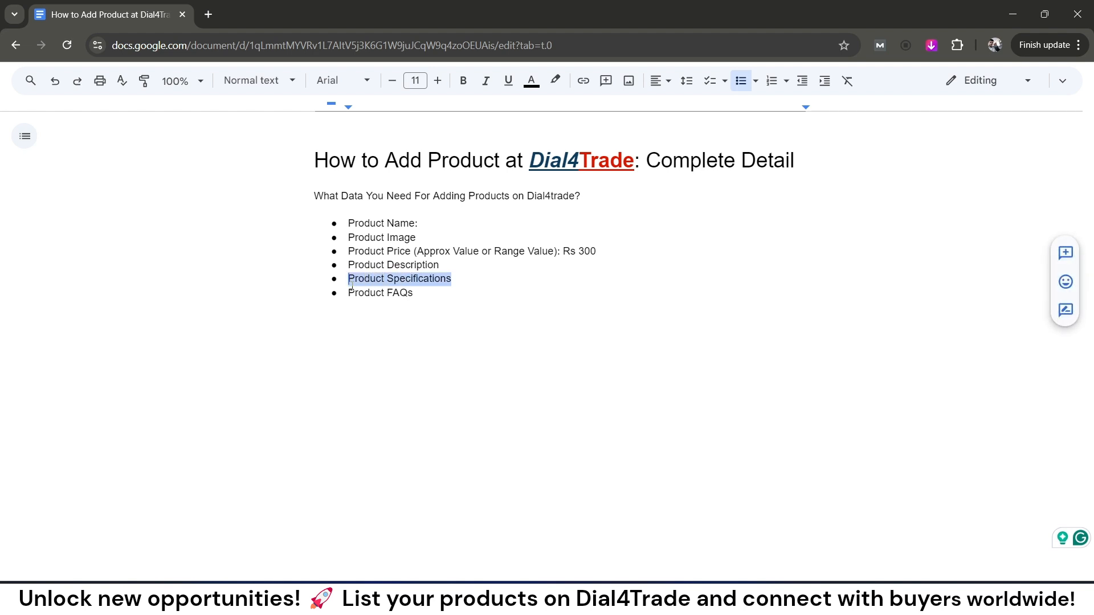
pyautogui.click(351, 285)
pyautogui.moveTo(351, 287); pyautogui.dragTo(414, 292)
pyautogui.click(413, 291)
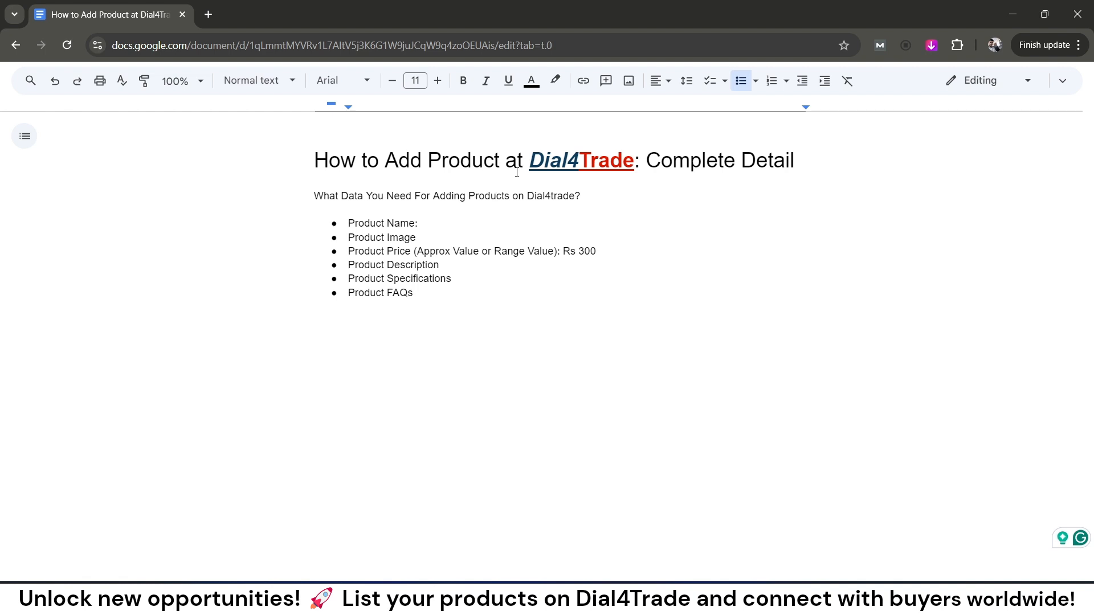
pyautogui.moveTo(414, 293); pyautogui.dragTo(347, 223)
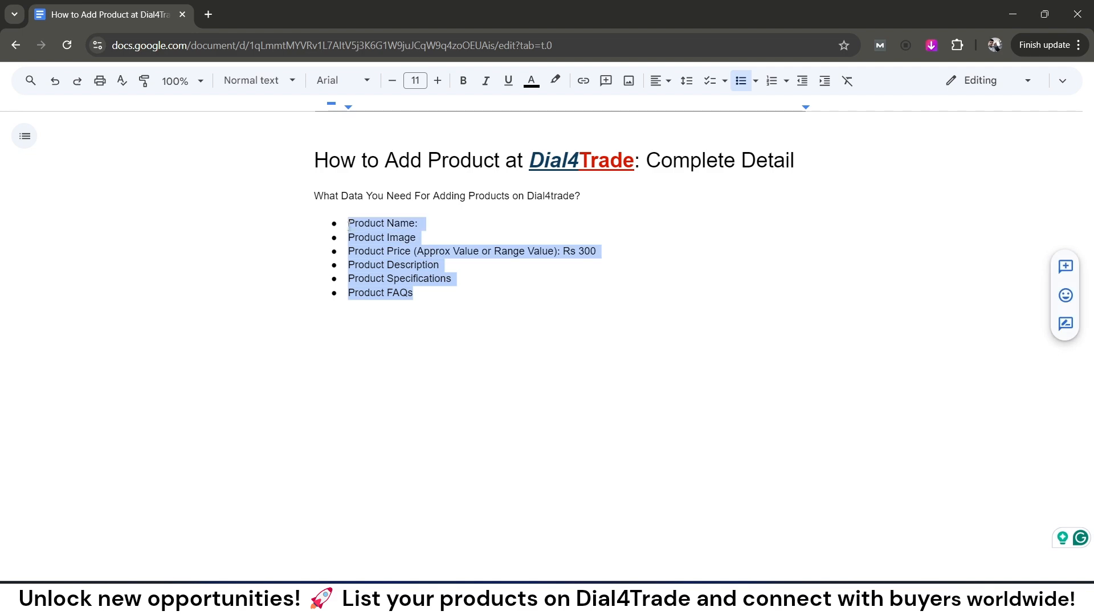
pyautogui.click(347, 223)
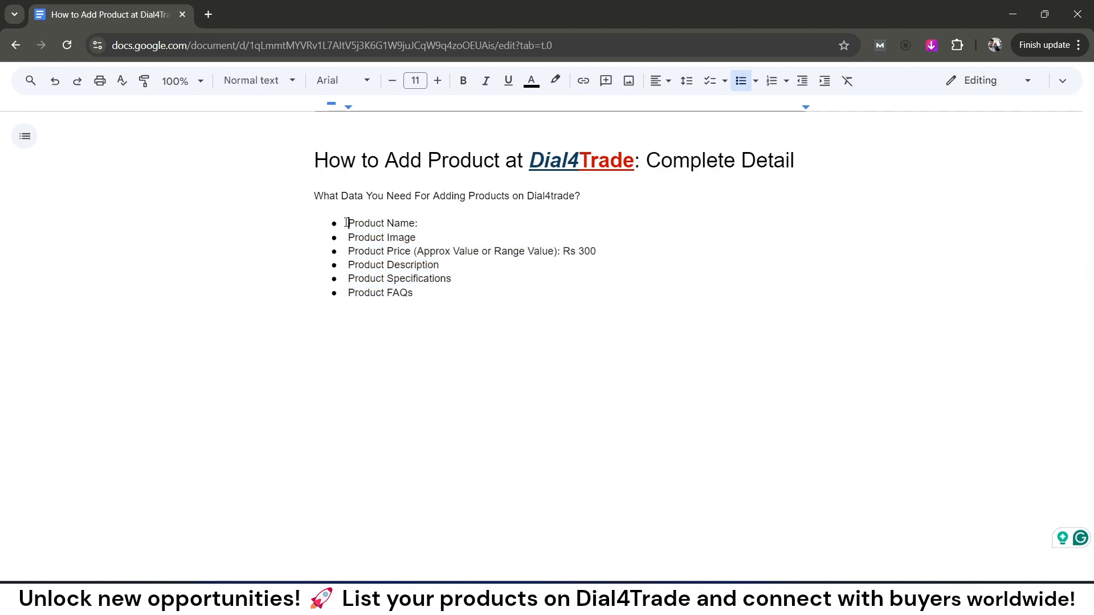
# Switch to Dial4Trade, examine the name, image and details in the Premium Jeera listing, and return to the homepage
pyautogui.hotkey('alt', 'Tab')
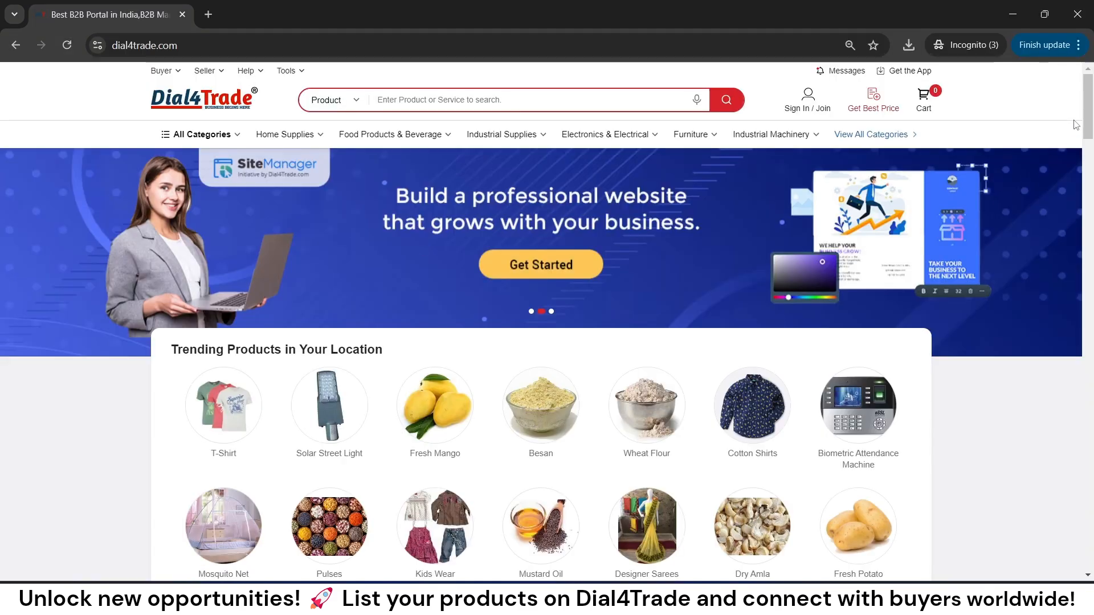
pyautogui.moveTo(1090, 110); pyautogui.dragTo(1083, 350)
pyautogui.click(214, 291)
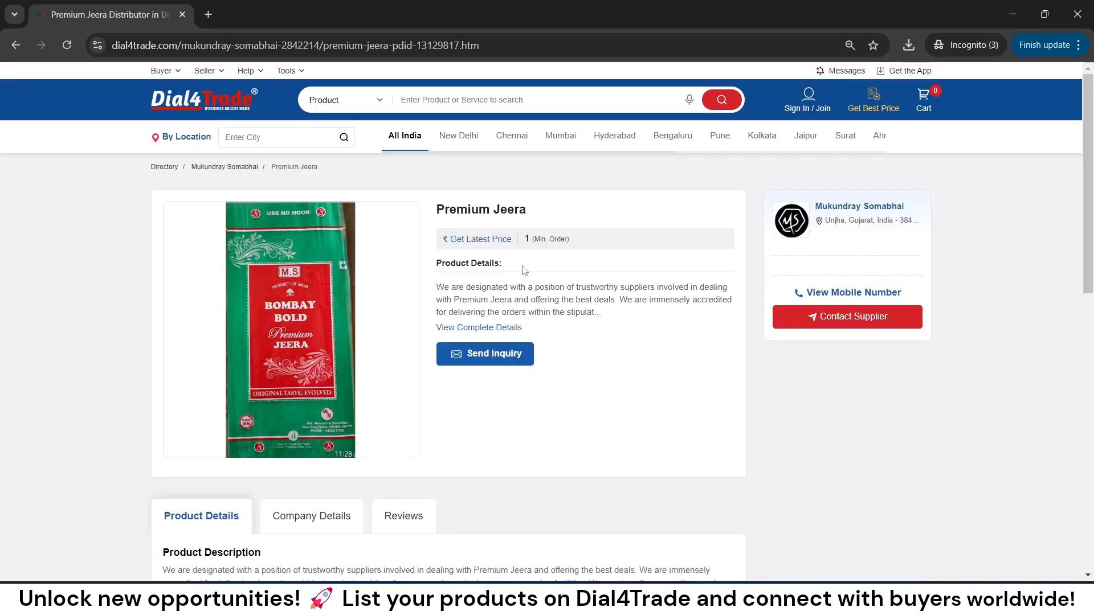
pyautogui.moveTo(442, 207); pyautogui.dragTo(316, 319)
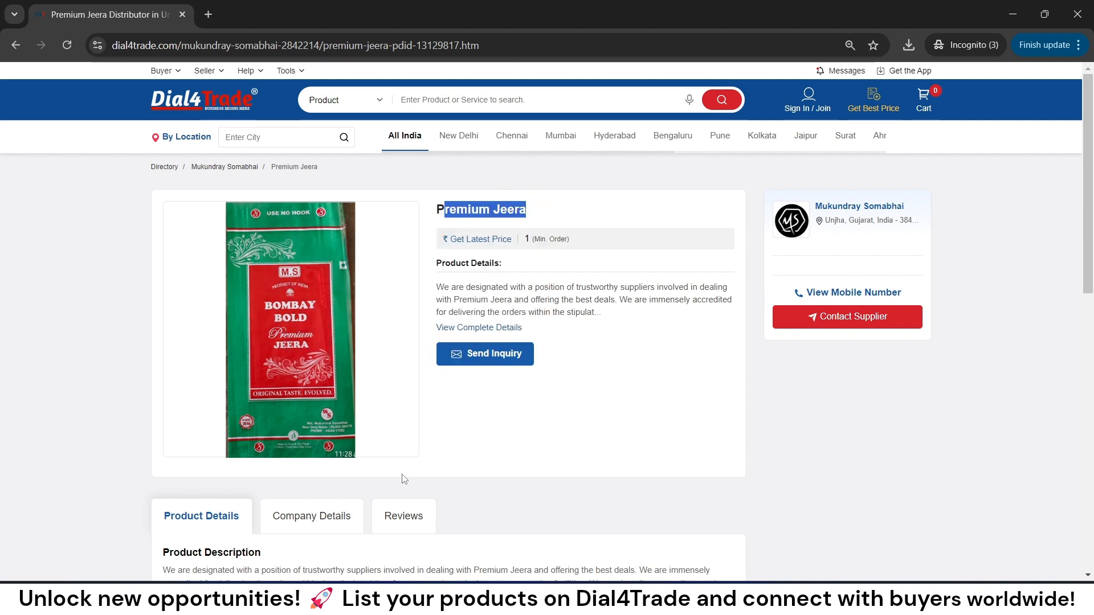
pyautogui.scroll(-5, 1092, 228)
pyautogui.moveTo(1092, 292); pyautogui.dragTo(1087, 128)
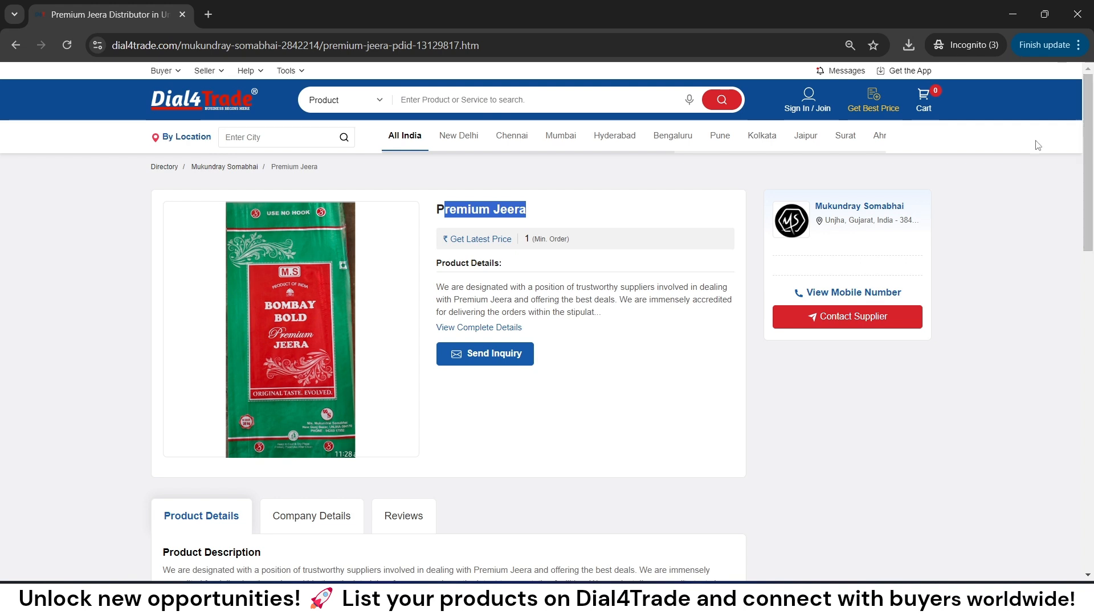
pyautogui.click(471, 313)
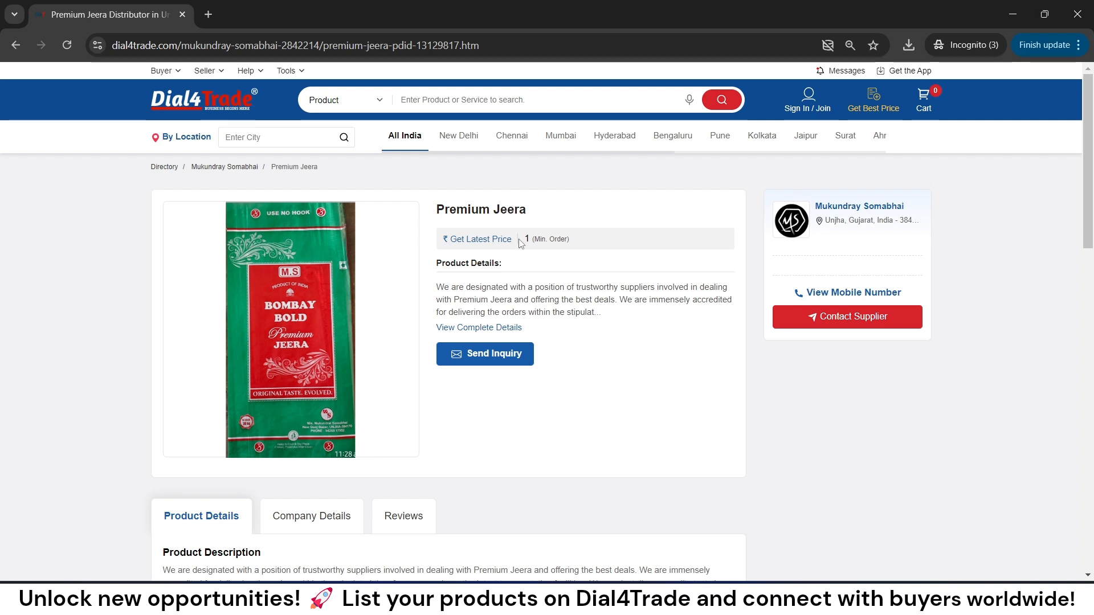
pyautogui.click(219, 100)
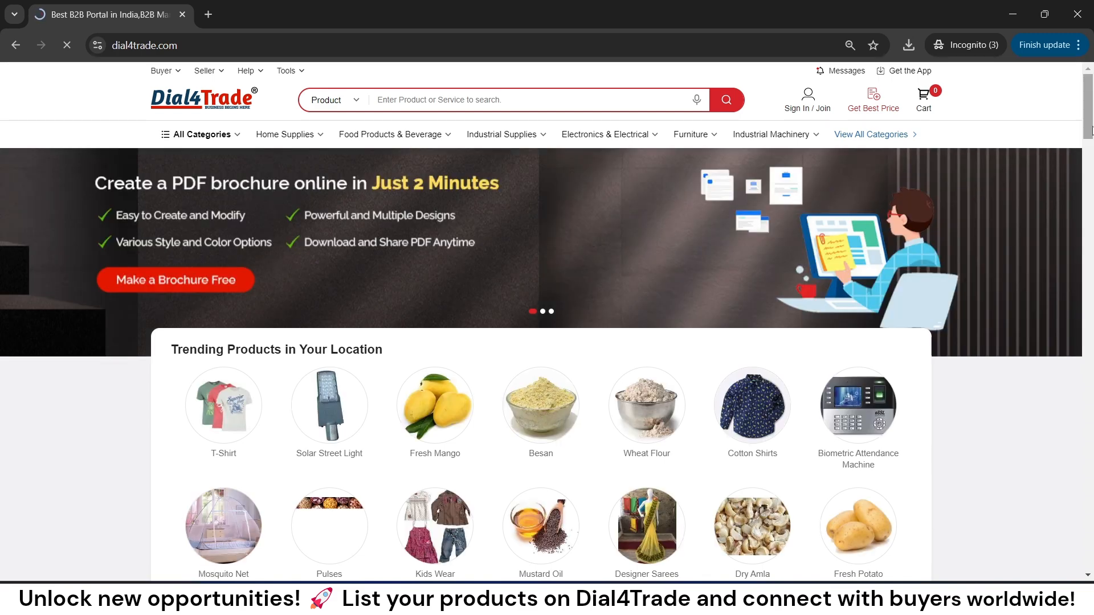
pyautogui.moveTo(1089, 130)
pyautogui.mouseDown()
pyautogui.moveTo(1091, 169)
pyautogui.moveTo(1093, 116)
pyautogui.mouseUp()
# Switch to the Google Docs document and reread the complete list of required product data
pyautogui.hotkey('alt', 'Tab')
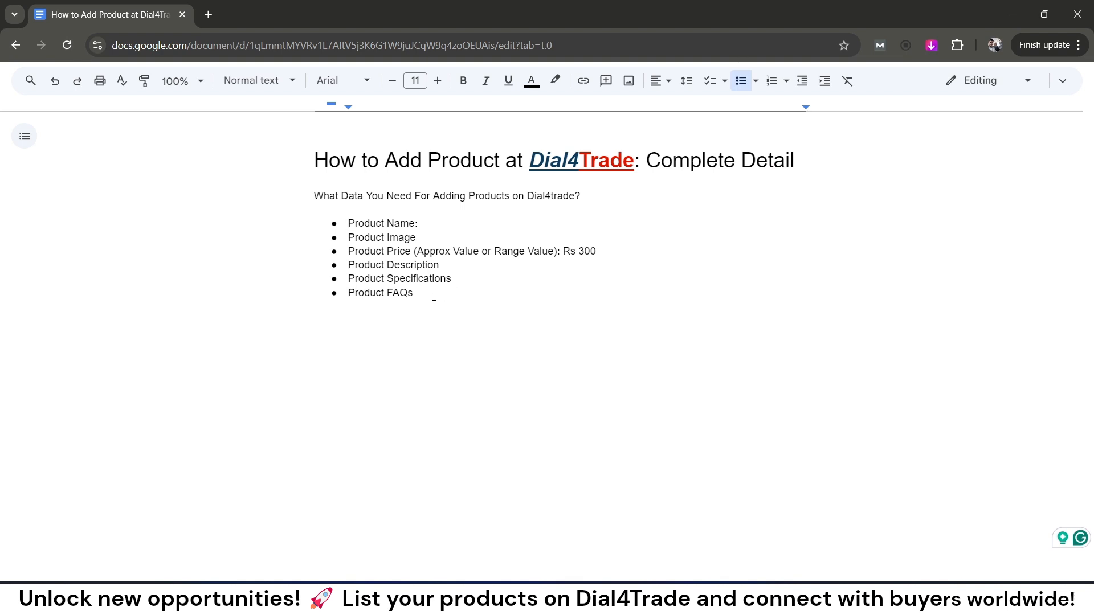
pyautogui.moveTo(350, 222); pyautogui.dragTo(417, 295)
pyautogui.click(419, 293)
pyautogui.moveTo(418, 293); pyautogui.dragTo(347, 224)
pyautogui.click(347, 224)
# Switch to Dial4Trade, open the seller account dashboard and start adding a new product
pyautogui.hotkey('alt', 'Tab')
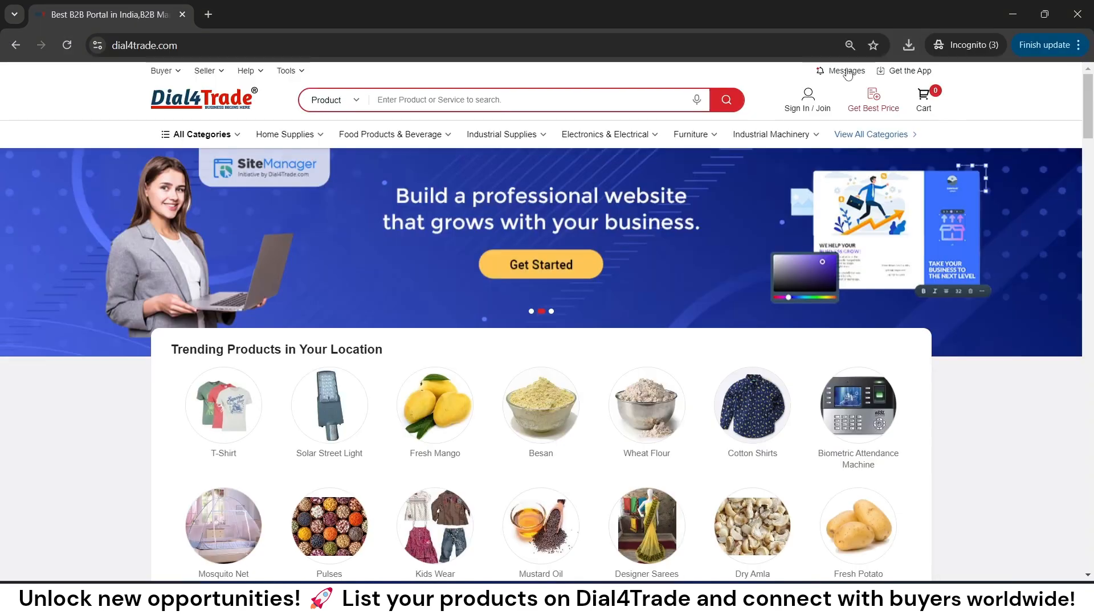
pyautogui.moveTo(813, 104)
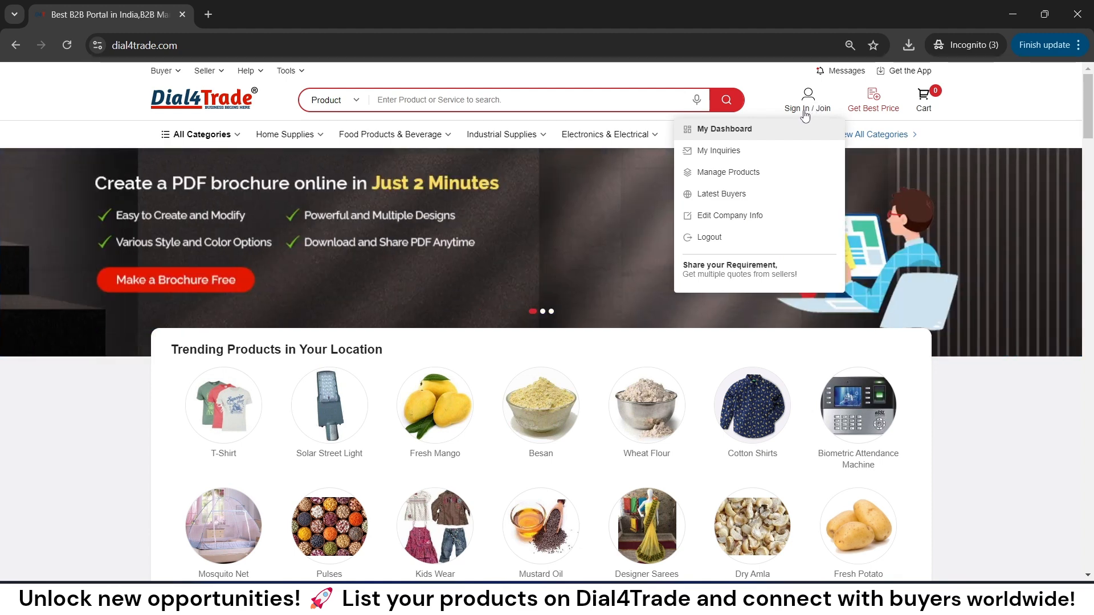
pyautogui.click(734, 135)
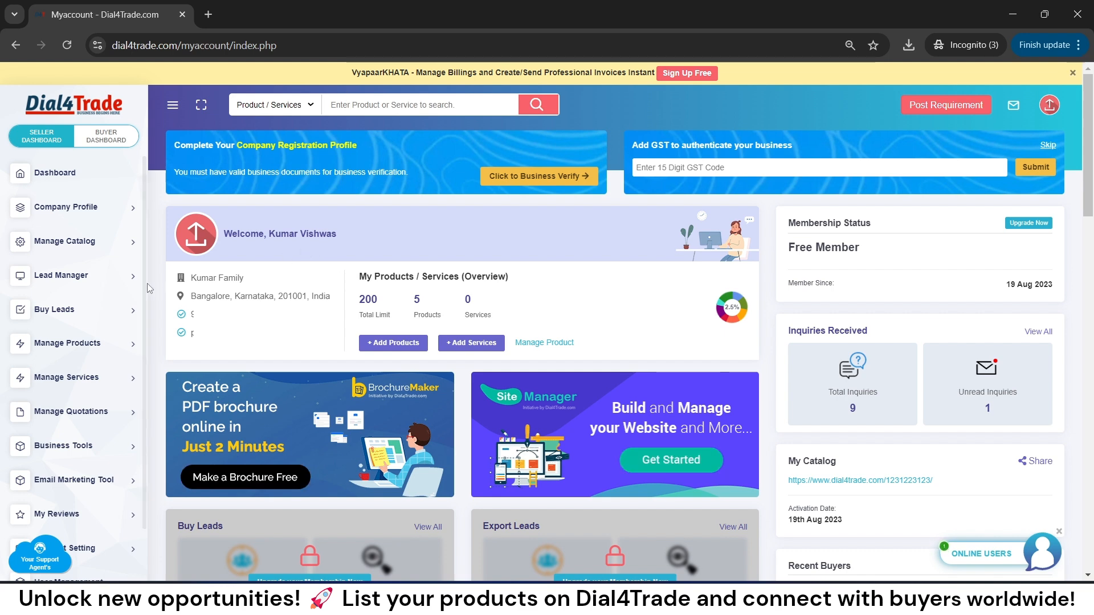
pyautogui.click(101, 349)
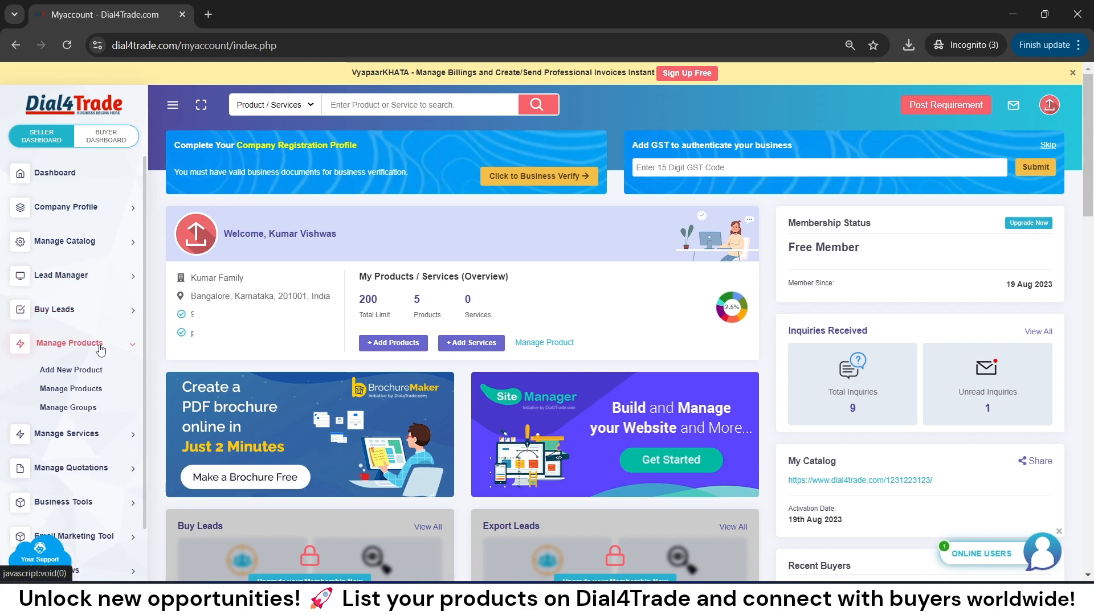
pyautogui.click(71, 375)
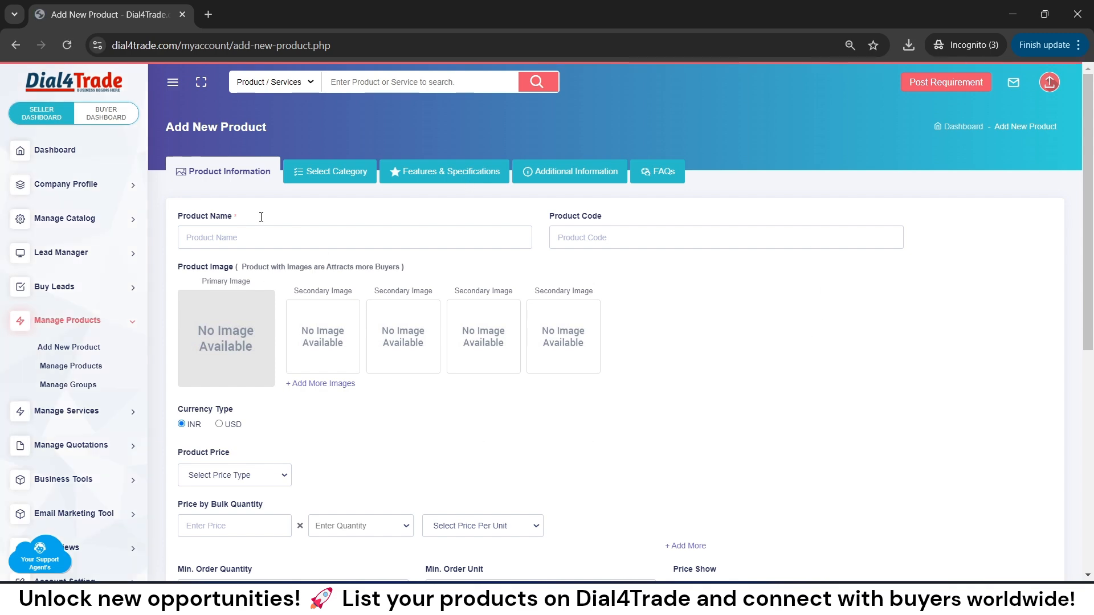
# Examine the product name, image, currency type and product price fields of the new product form
pyautogui.moveTo(1089, 165); pyautogui.dragTo(1089, 191)
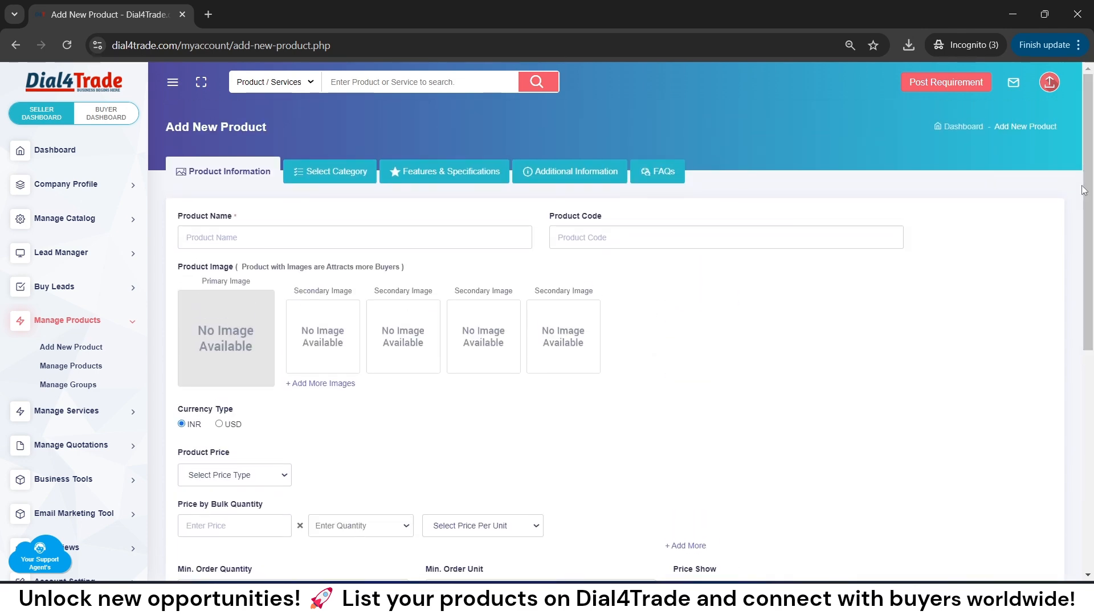
pyautogui.click(356, 245)
pyautogui.moveTo(245, 351)
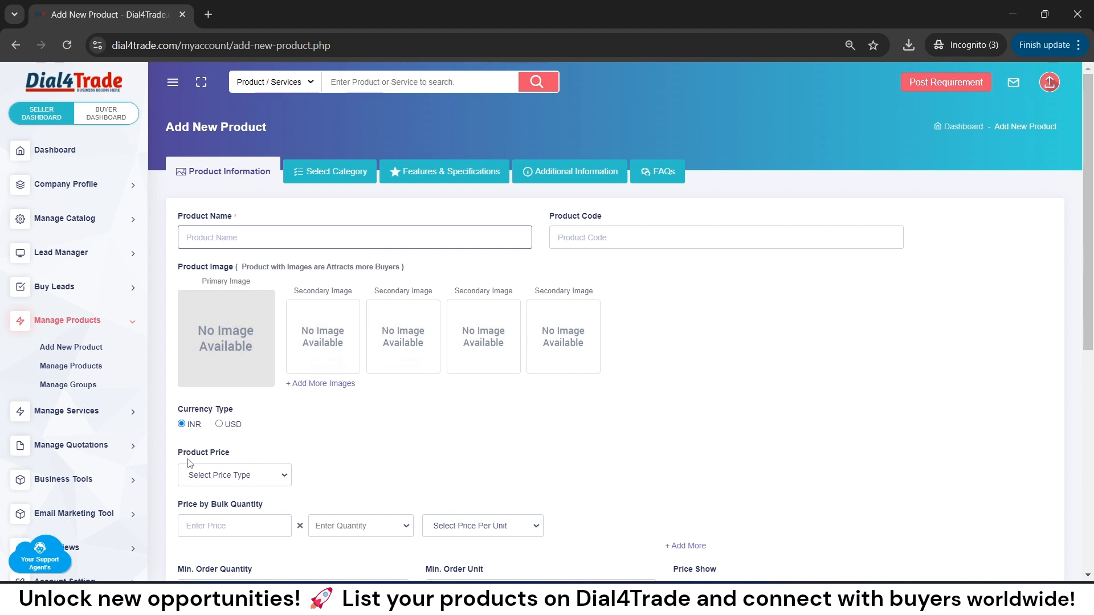
pyautogui.moveTo(179, 454); pyautogui.dragTo(227, 453)
pyautogui.click(237, 455)
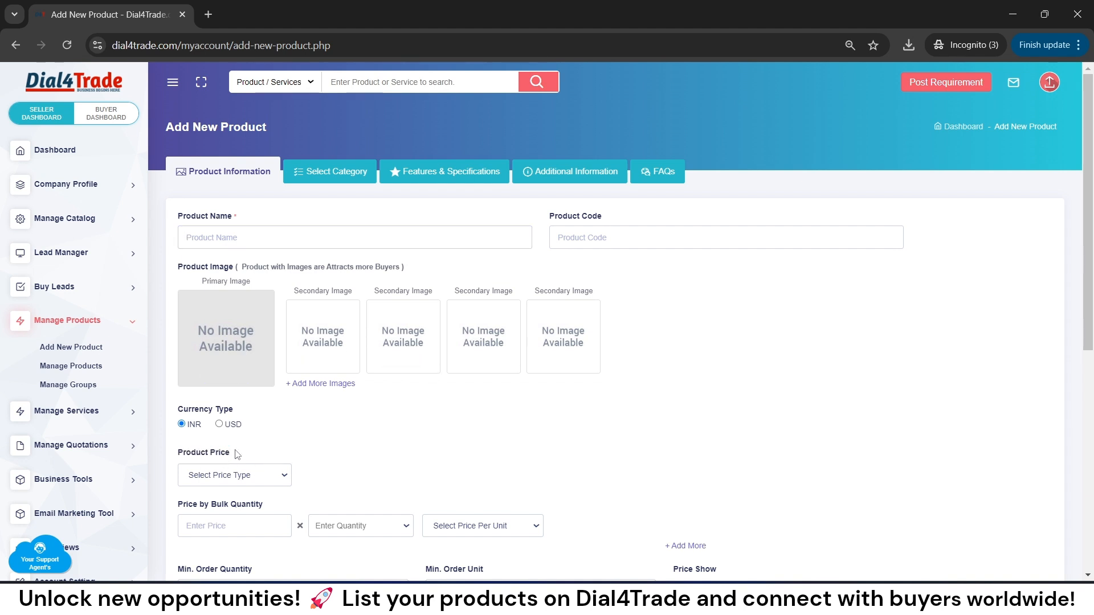
pyautogui.moveTo(181, 415); pyautogui.dragTo(241, 416)
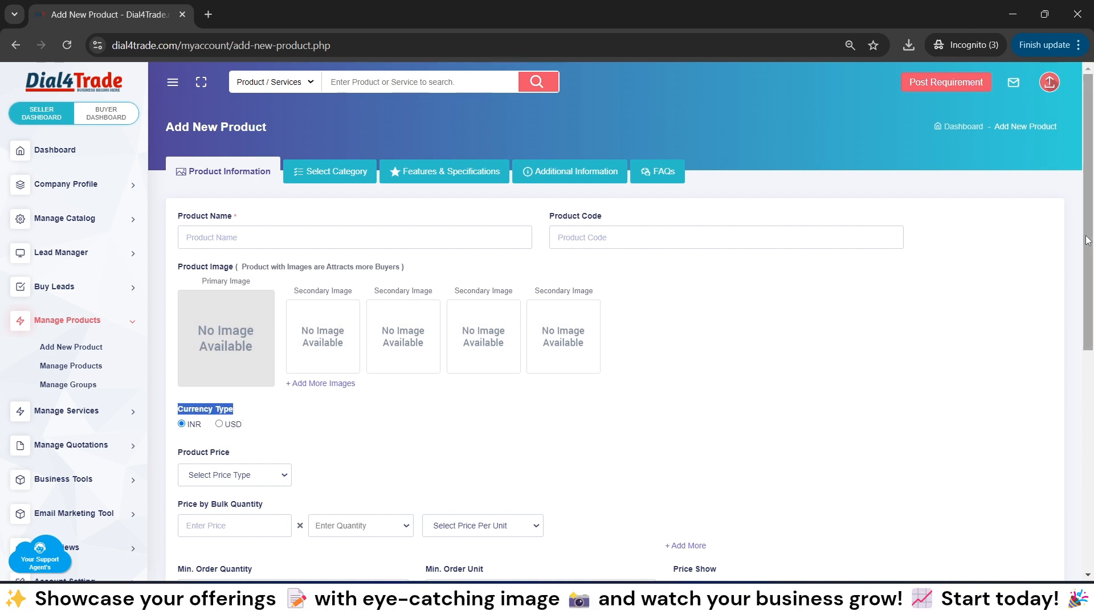
pyautogui.scroll(-3, 1085, 240)
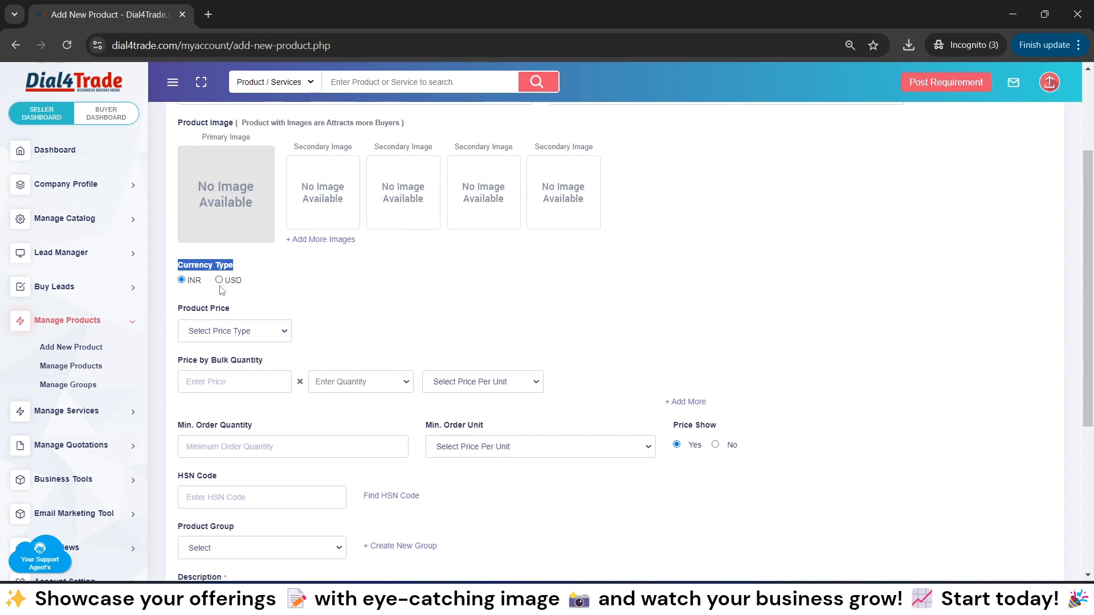
pyautogui.click(203, 311)
# Examine the bulk quantity price, minimum order quantity and unit, HSN code and description fields of the product form
pyautogui.moveTo(180, 362)
pyautogui.mouseDown()
pyautogui.moveTo(271, 363)
pyautogui.moveTo(175, 372)
pyautogui.mouseUp()
pyautogui.click(272, 363)
pyautogui.moveTo(180, 425); pyautogui.dragTo(267, 430)
pyautogui.click(269, 429)
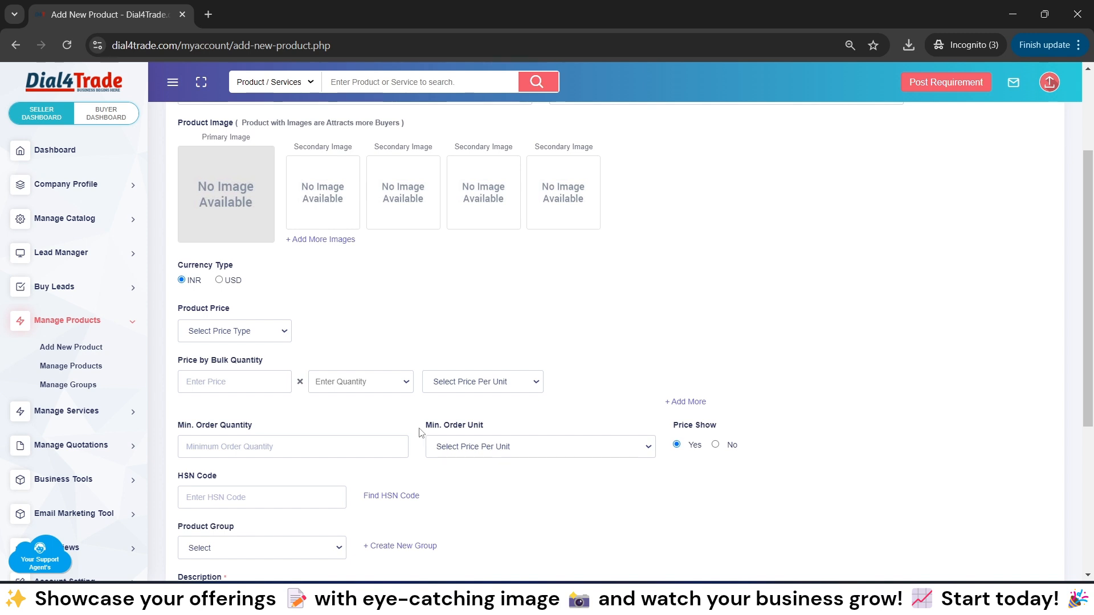
pyautogui.moveTo(424, 431); pyautogui.dragTo(493, 433)
pyautogui.click(493, 433)
pyautogui.scroll(-3, 1089, 311)
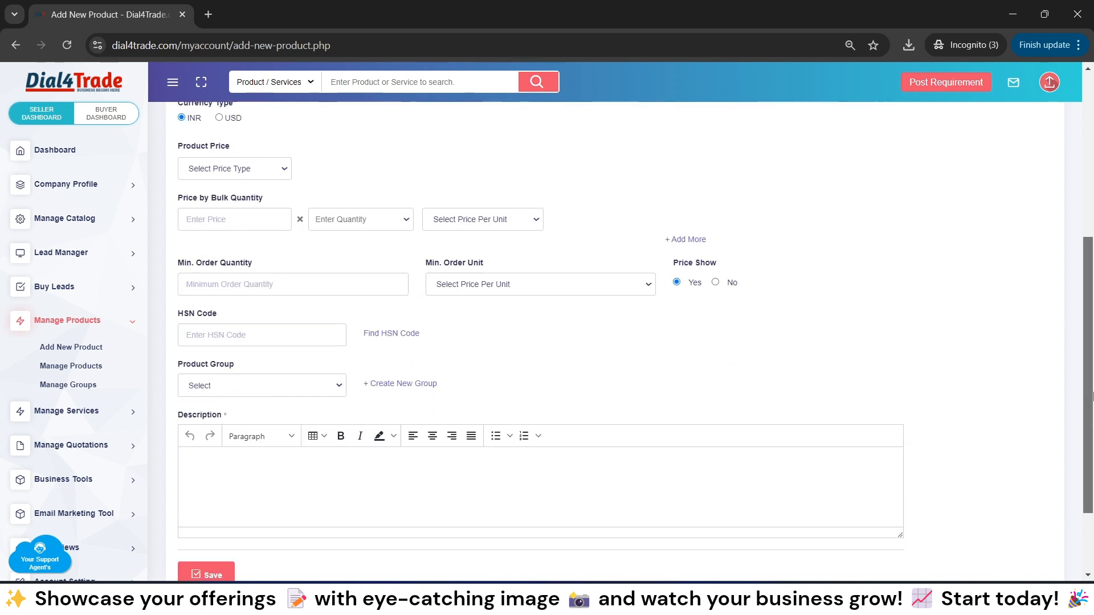
pyautogui.click(290, 331)
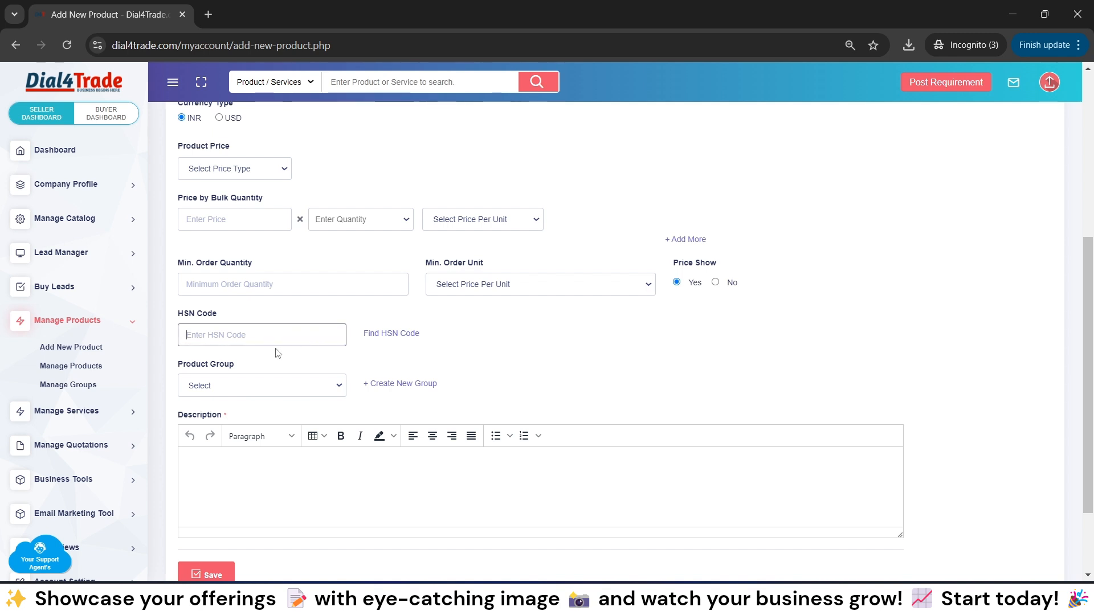
pyautogui.click(249, 463)
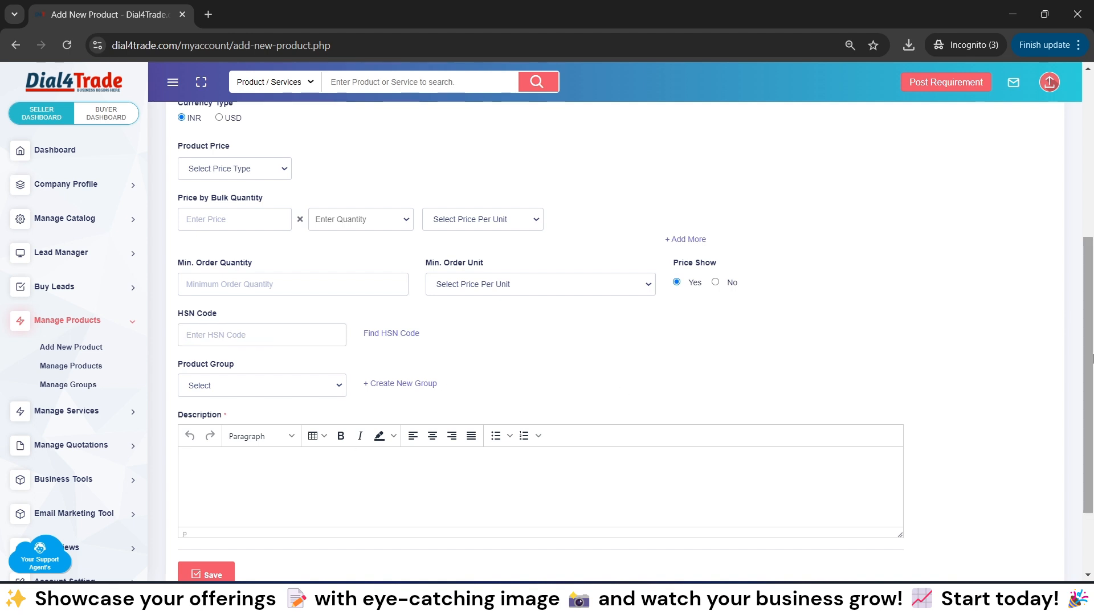
pyautogui.moveTo(1090, 358); pyautogui.dragTo(1090, 195)
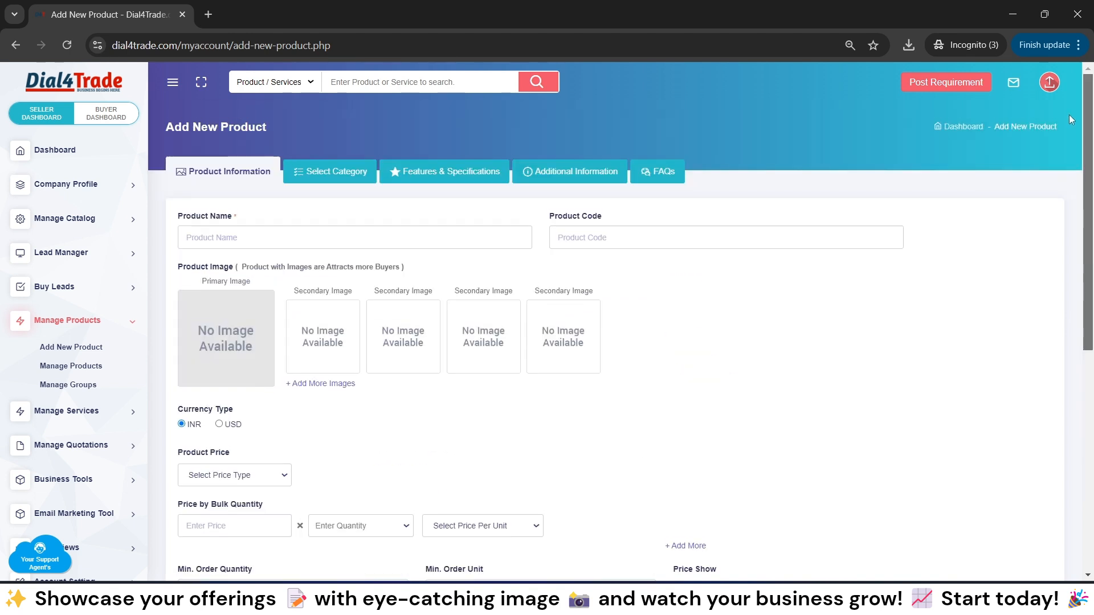
# Examine the category search and the product attribute and value fields for features and specifications
pyautogui.click(328, 182)
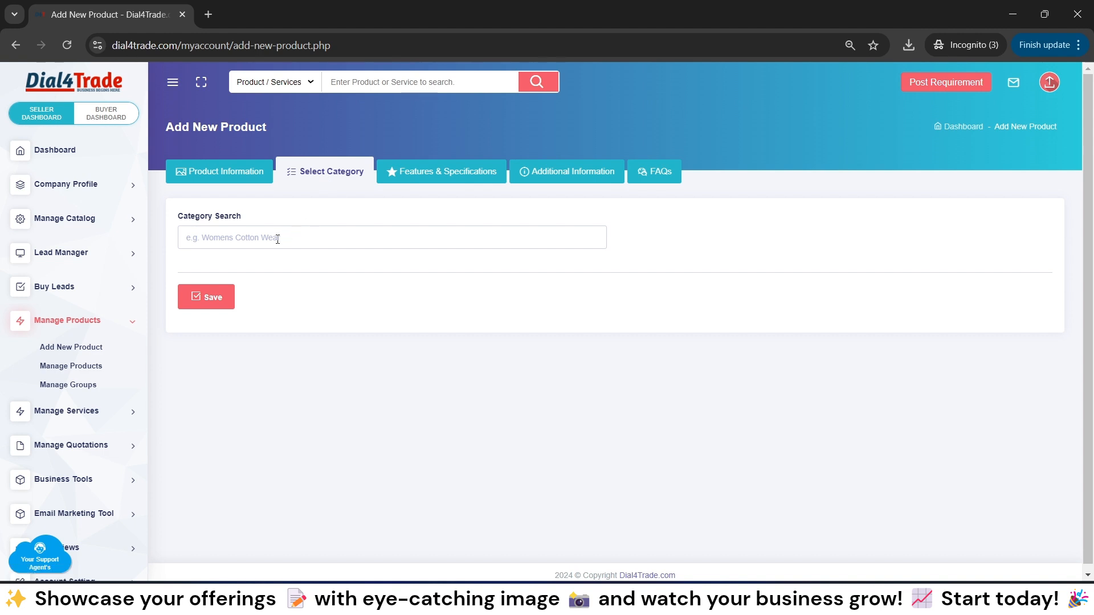
pyautogui.click(453, 172)
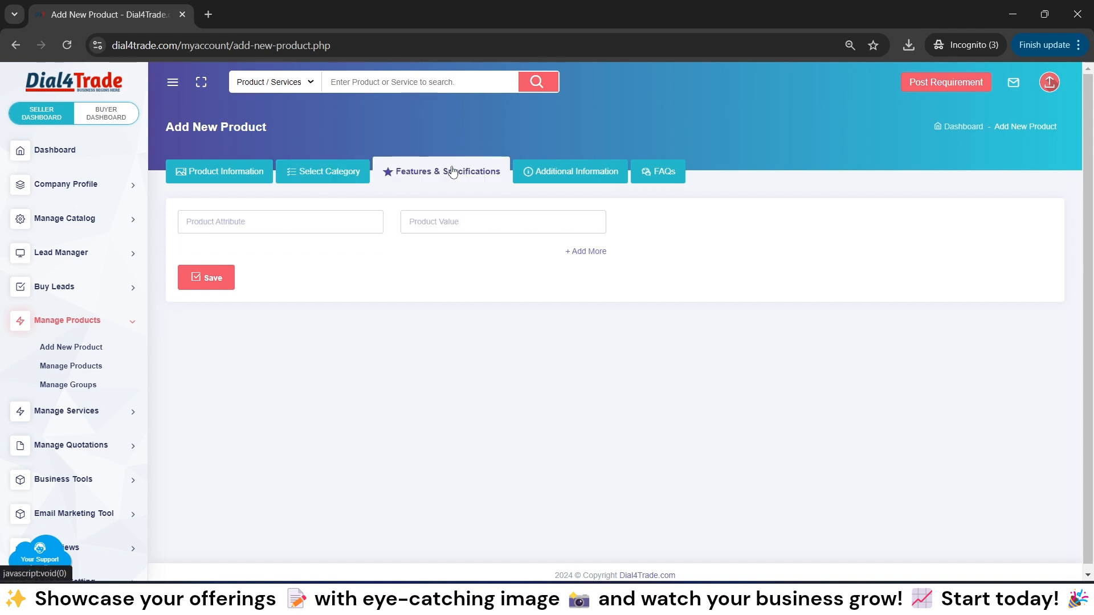
pyautogui.click(345, 224)
pyautogui.click(457, 220)
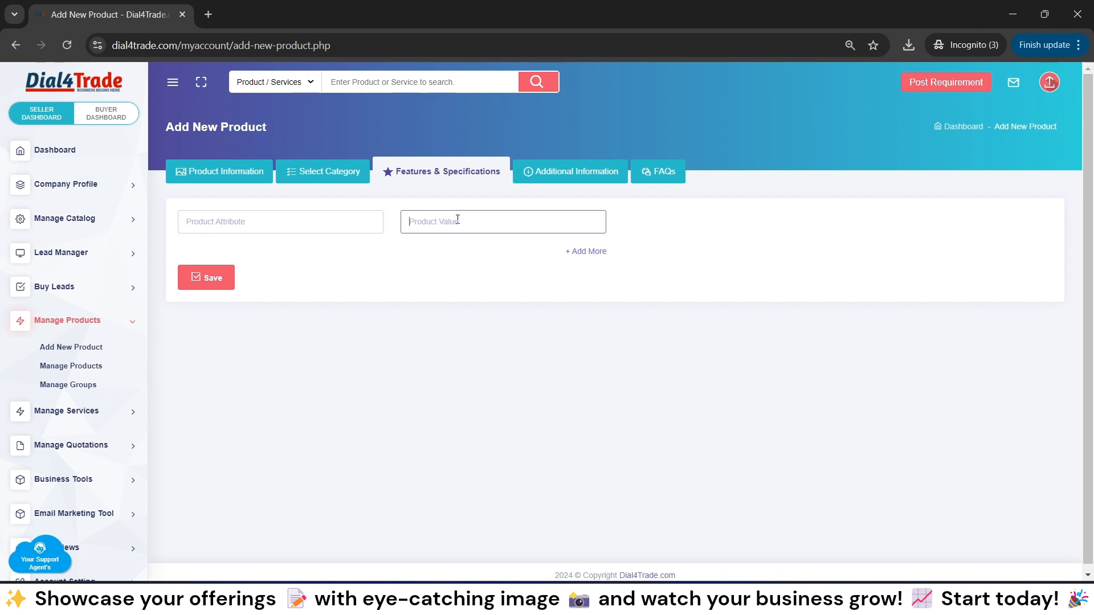
pyautogui.click(340, 229)
pyautogui.click(451, 222)
# Examine the production capacity, delivery time, packing details, PDF brochure and product video URL fields in the form's additional information
pyautogui.click(570, 171)
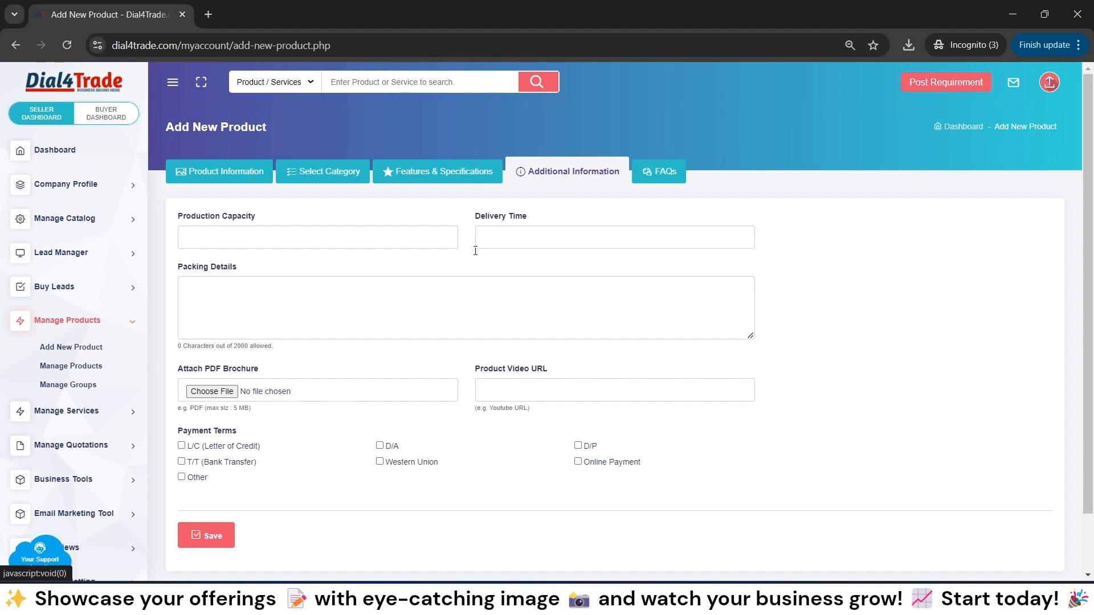
pyautogui.click(308, 245)
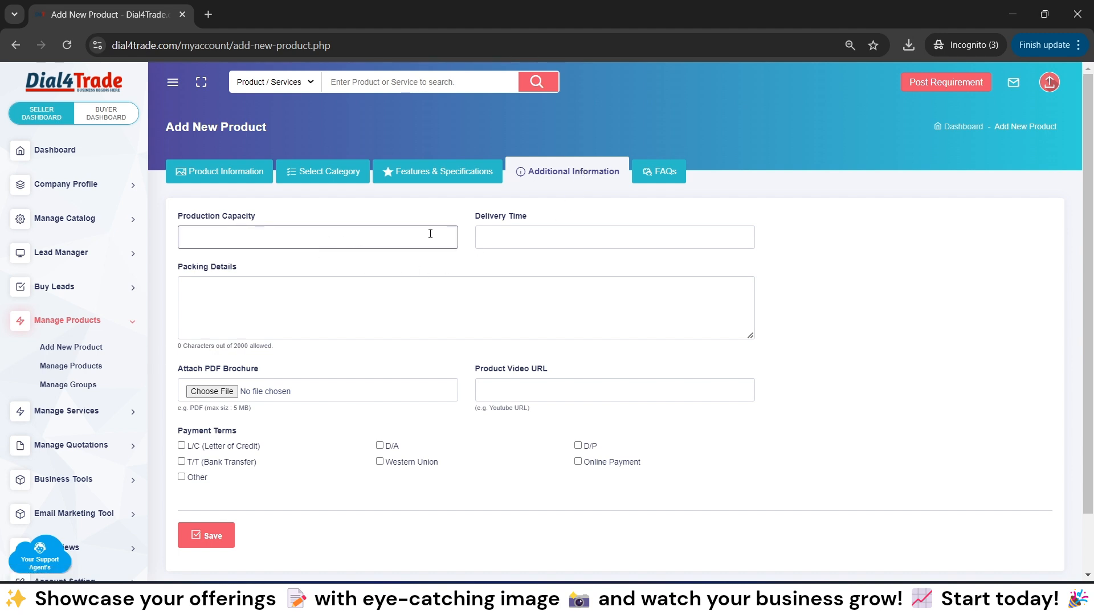
pyautogui.click(502, 230)
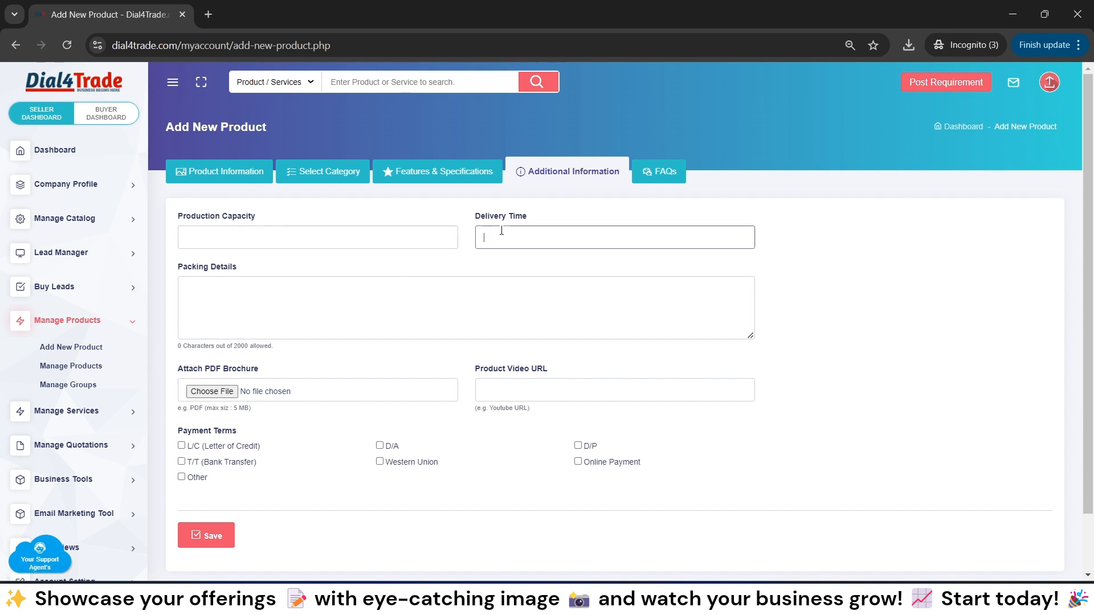
pyautogui.click(398, 297)
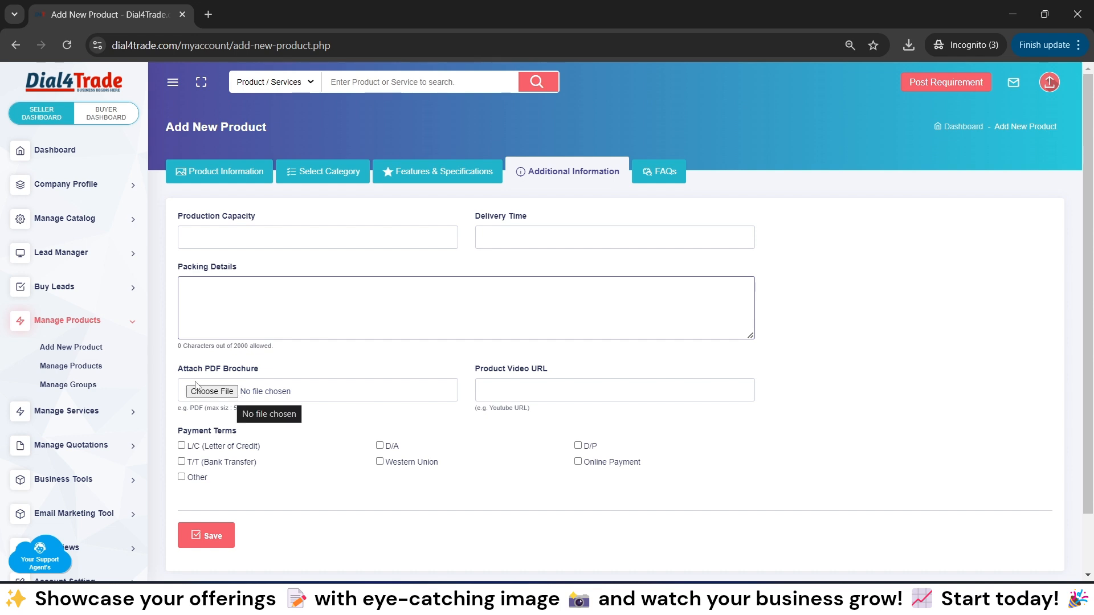
pyautogui.moveTo(177, 370); pyautogui.dragTo(275, 372)
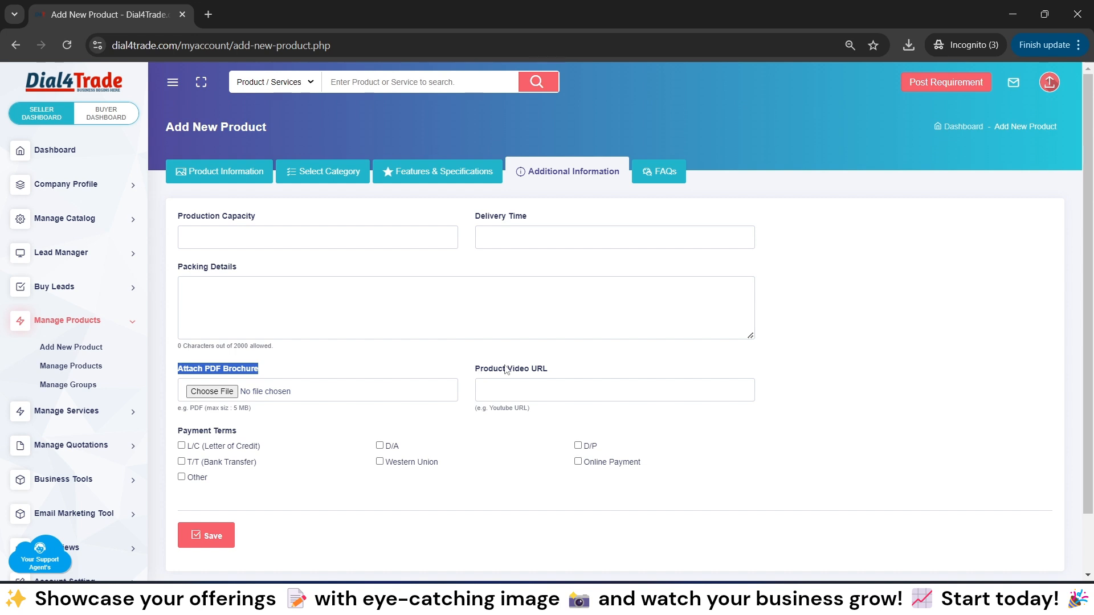
pyautogui.moveTo(476, 371); pyautogui.dragTo(557, 374)
pyautogui.click(557, 374)
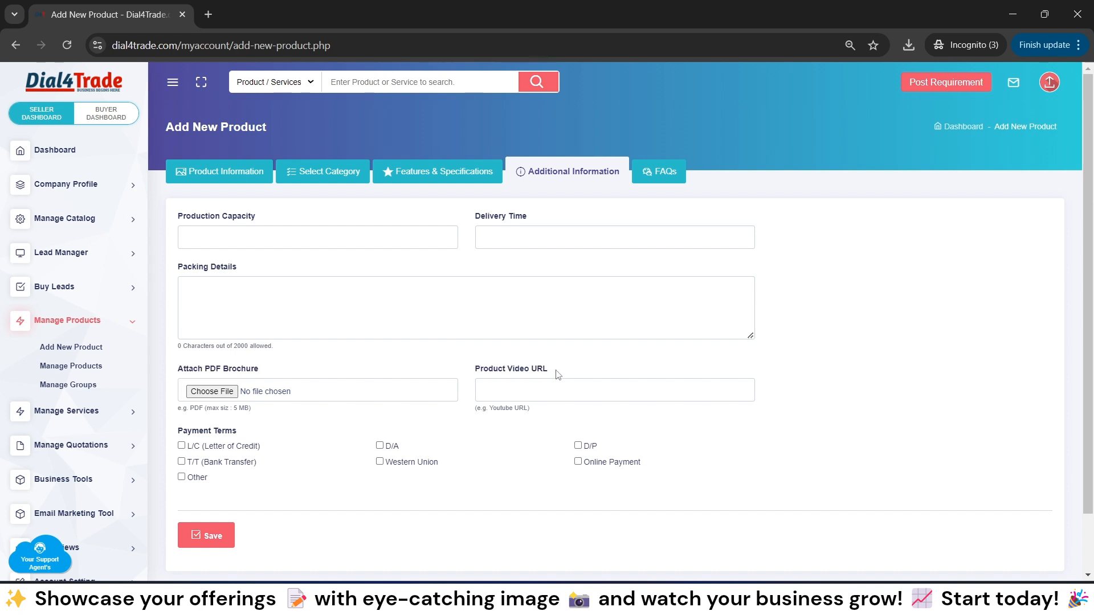
pyautogui.moveTo(557, 371); pyautogui.dragTo(475, 376)
pyautogui.click(474, 377)
pyautogui.click(486, 382)
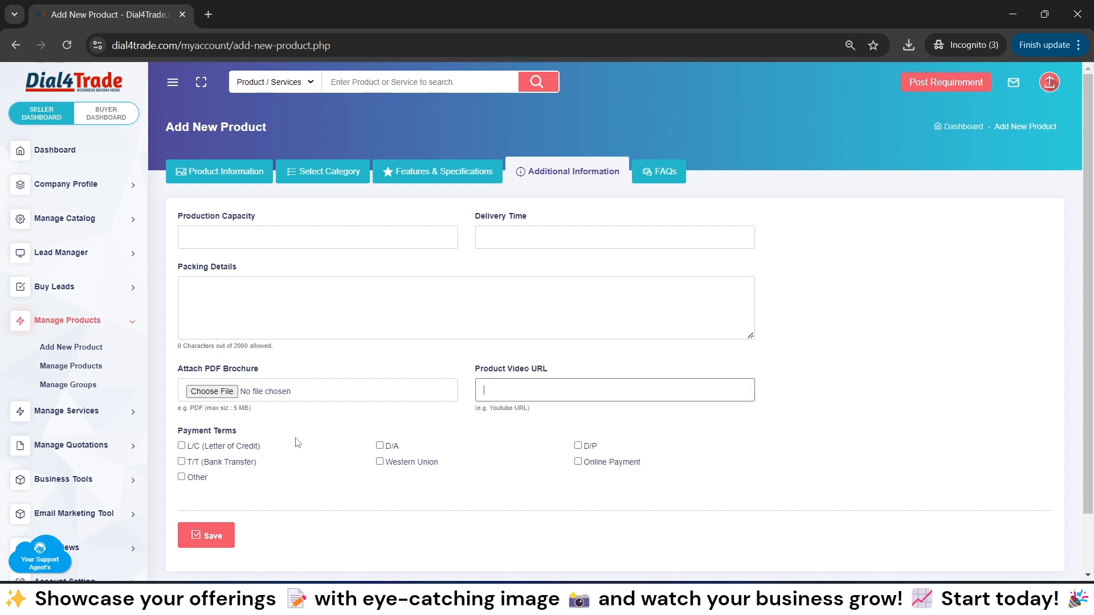
# Examine the payment terms options, including letter of credit, D/A, online payment, Western Union and Other
pyautogui.click(274, 443)
pyautogui.moveTo(178, 432); pyautogui.dragTo(261, 455)
pyautogui.click(239, 436)
pyautogui.click(179, 440)
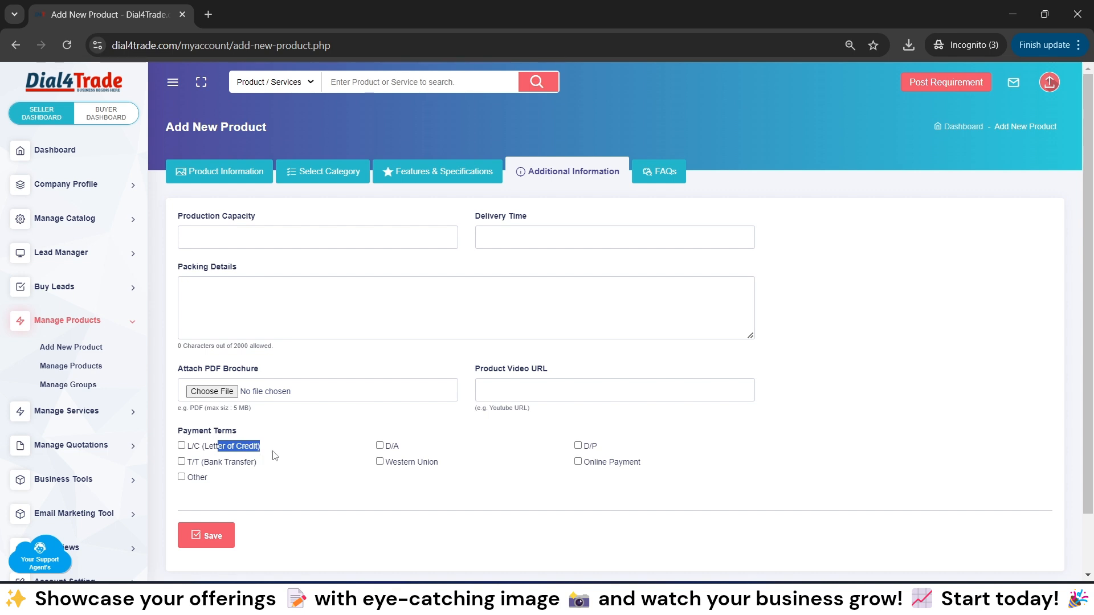
pyautogui.moveTo(385, 447); pyautogui.dragTo(401, 450)
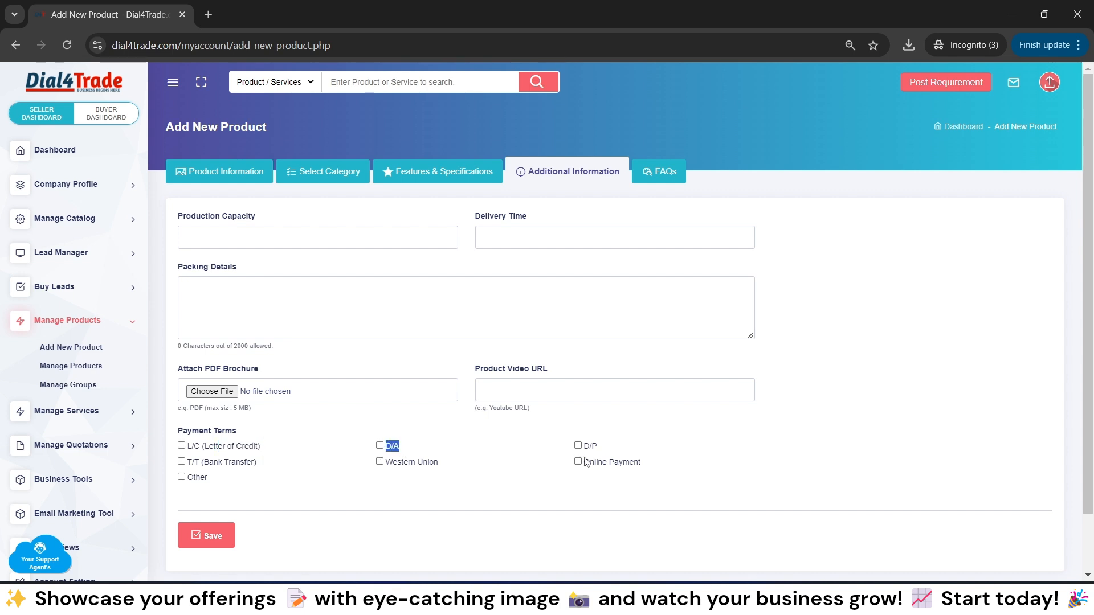
pyautogui.moveTo(585, 463); pyautogui.dragTo(644, 466)
pyautogui.click(644, 470)
pyautogui.moveTo(454, 469); pyautogui.dragTo(390, 469)
pyautogui.doubleClick(201, 480)
pyautogui.click(232, 477)
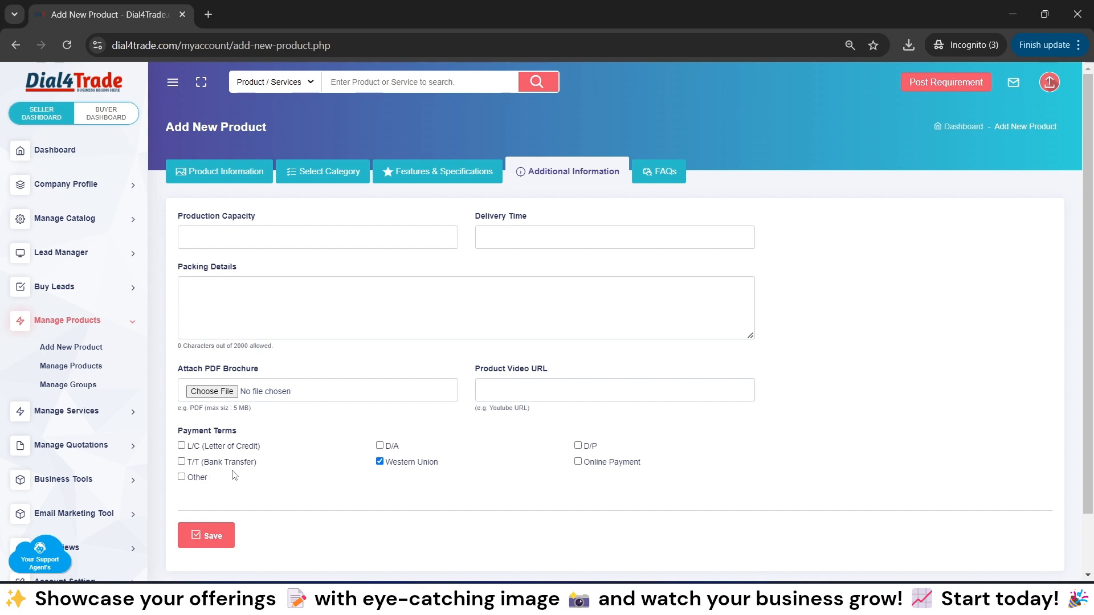
# Examine the order number, question and answer fields in the product form's FAQs section
pyautogui.click(662, 173)
pyautogui.click(354, 268)
pyautogui.click(187, 243)
pyautogui.click(226, 244)
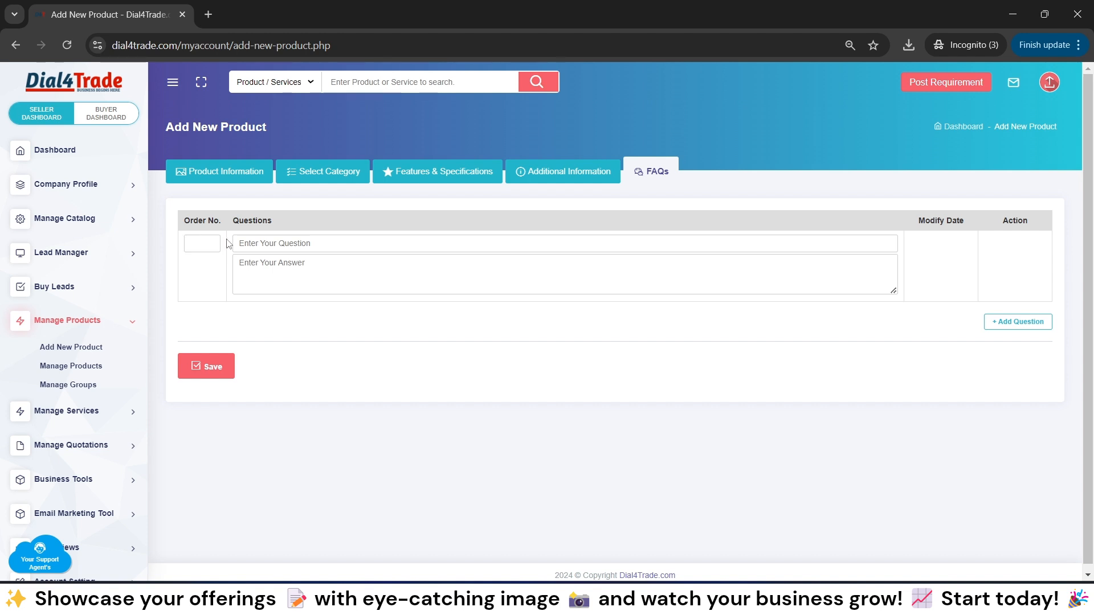
pyautogui.click(211, 241)
pyautogui.click(266, 238)
pyautogui.click(289, 243)
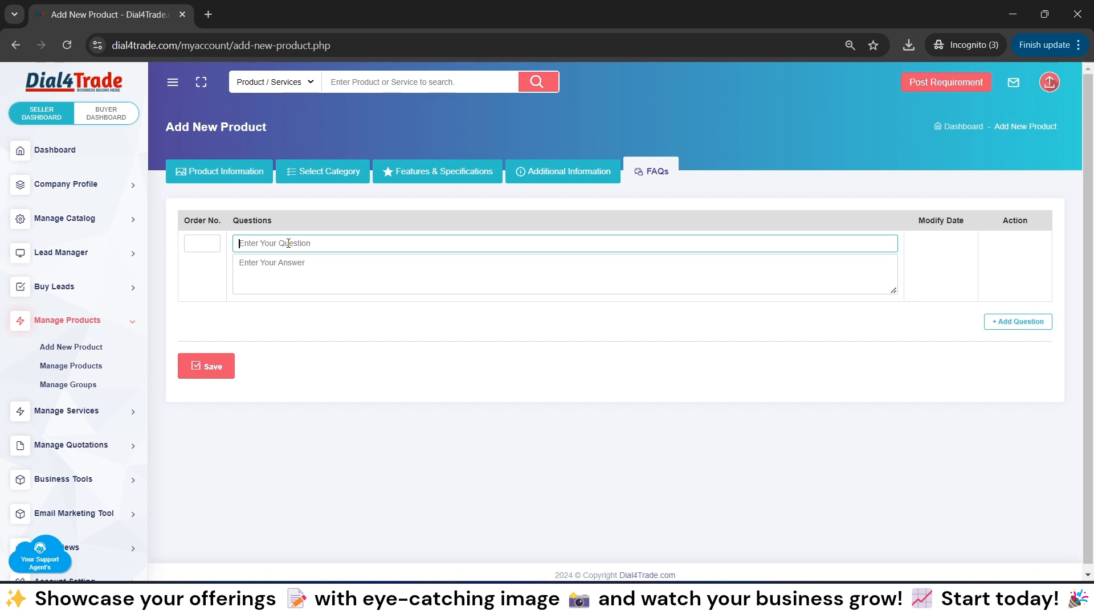
pyautogui.click(292, 269)
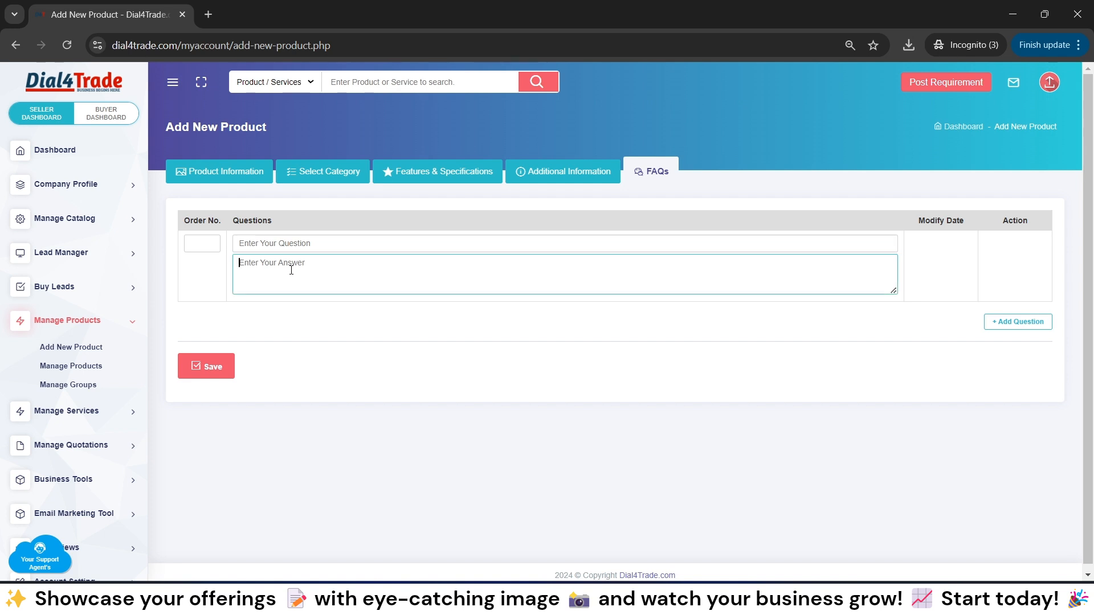
# Switch to the Google Docs document and review the list of data needed for adding products
pyautogui.hotkey('alt', 'Tab')
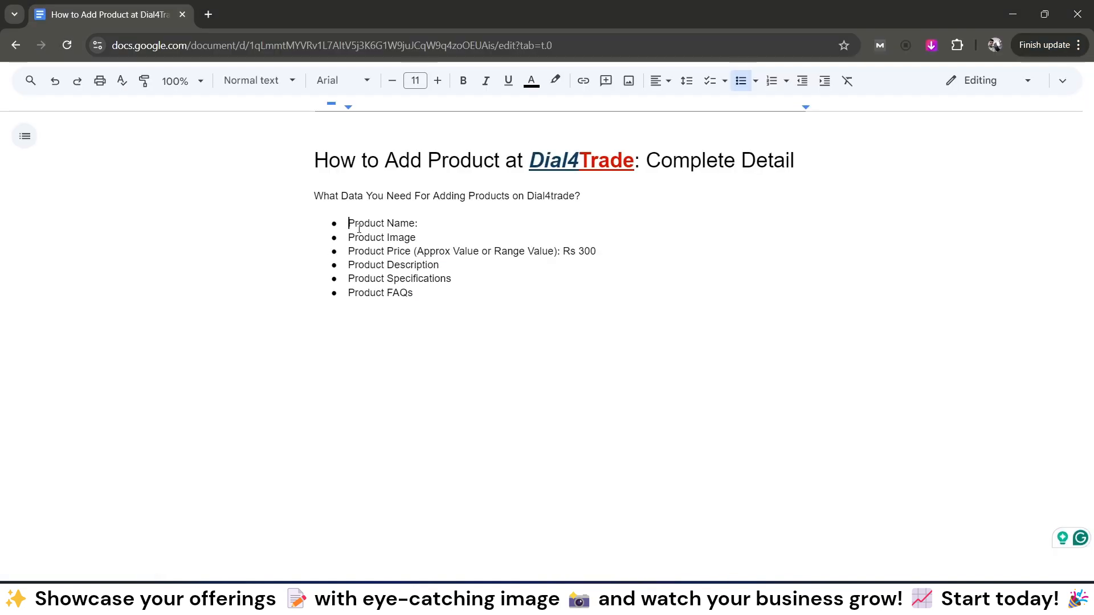
pyautogui.moveTo(350, 226); pyautogui.dragTo(425, 295)
pyautogui.click(425, 295)
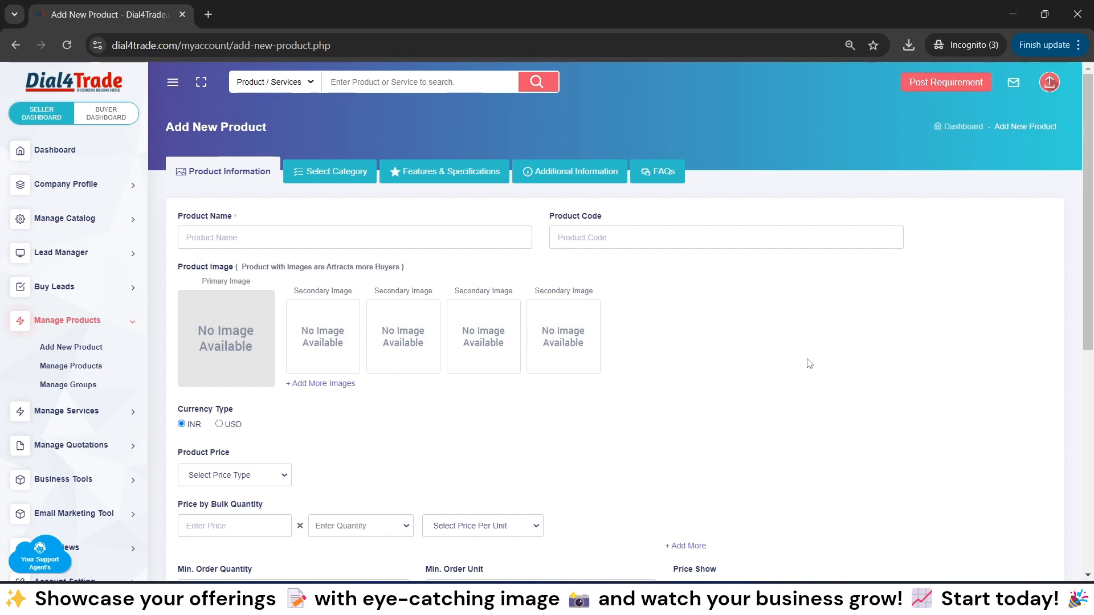
# Switch from the product form to the Google Docs document and review the sample product's name and image
pyautogui.hotkey('alt', 'Tab')
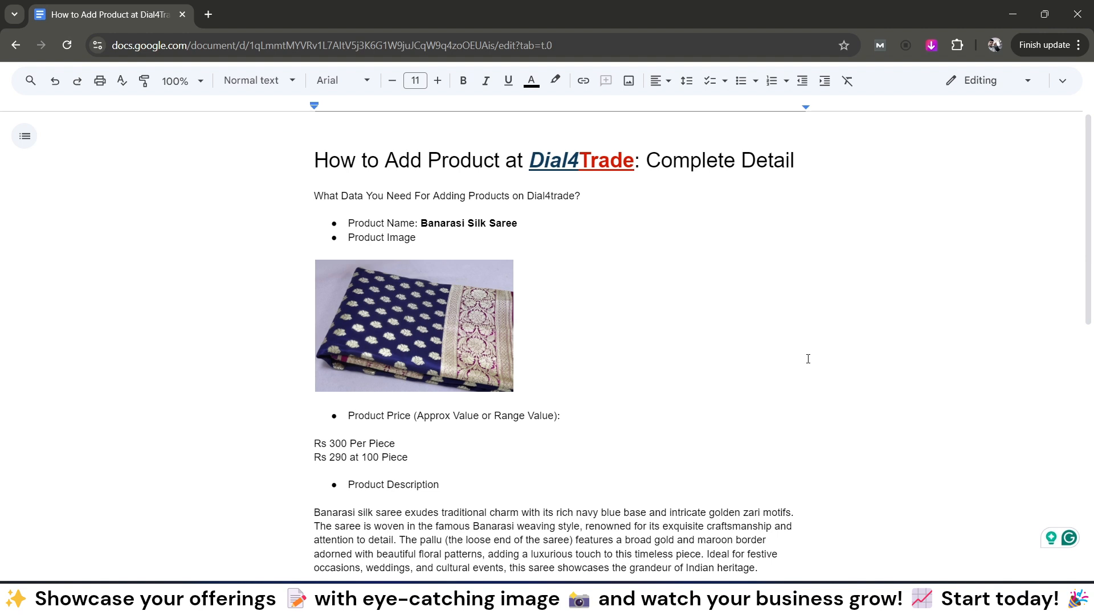
pyautogui.click(528, 224)
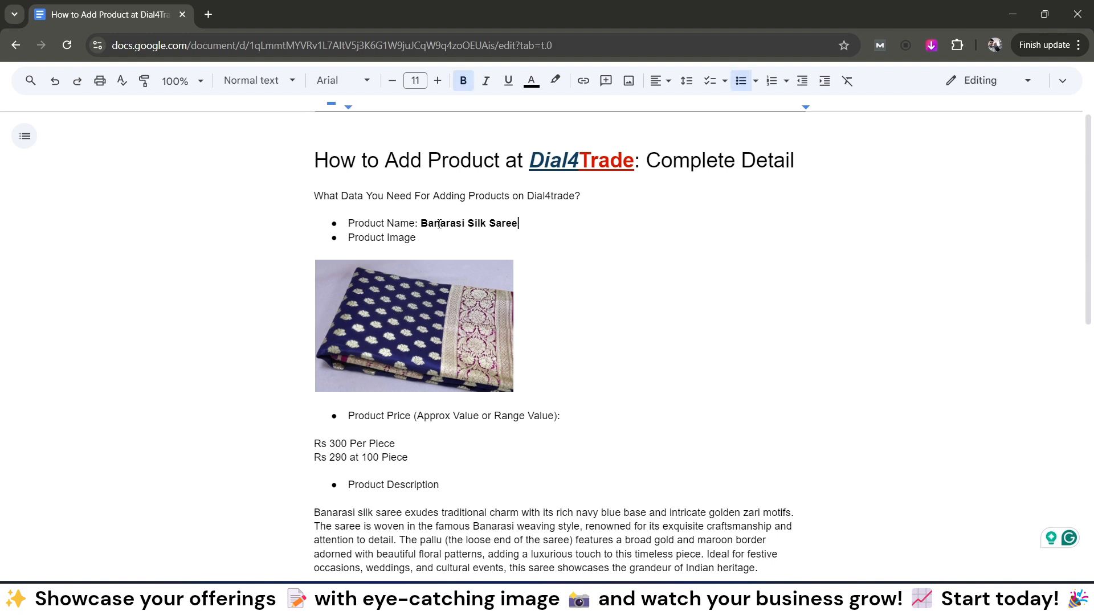
pyautogui.moveTo(422, 223); pyautogui.dragTo(525, 223)
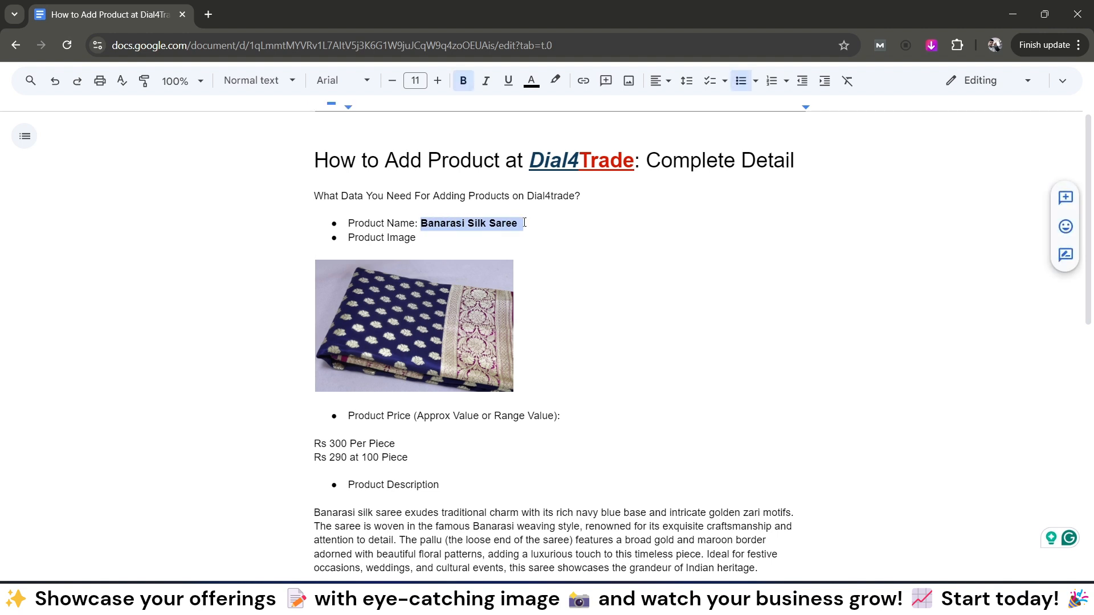
pyautogui.click(524, 224)
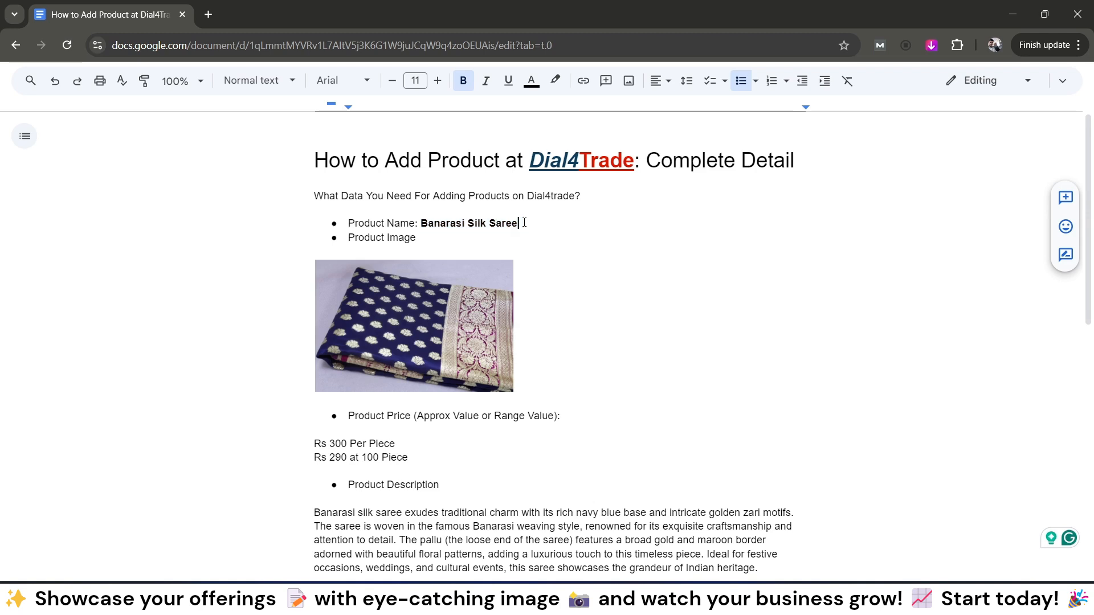
pyautogui.moveTo(349, 223); pyautogui.dragTo(421, 223)
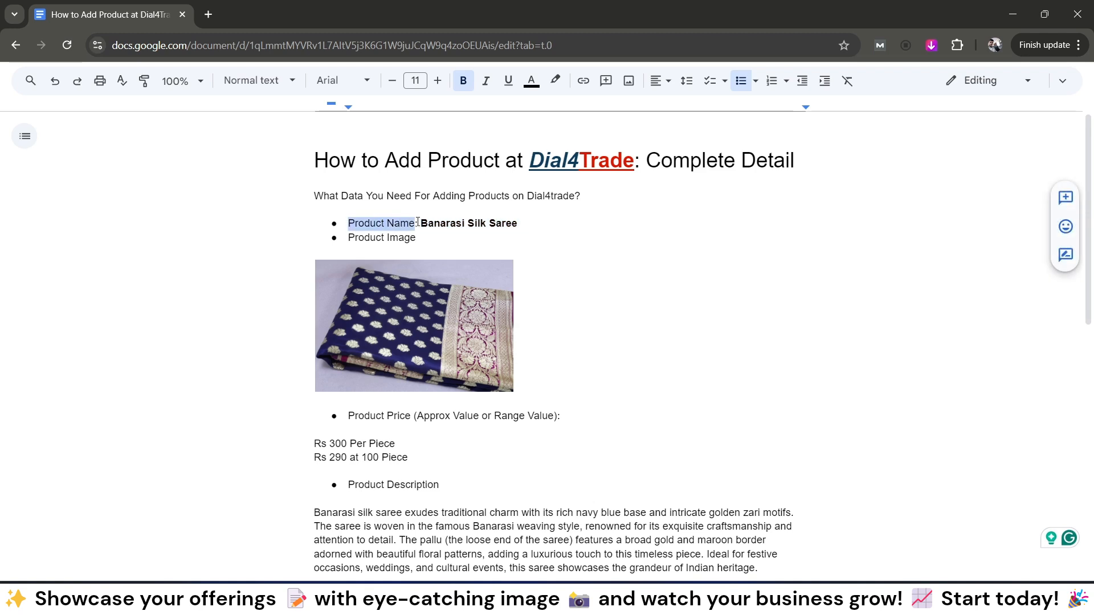
pyautogui.click(423, 222)
pyautogui.doubleClick(423, 222)
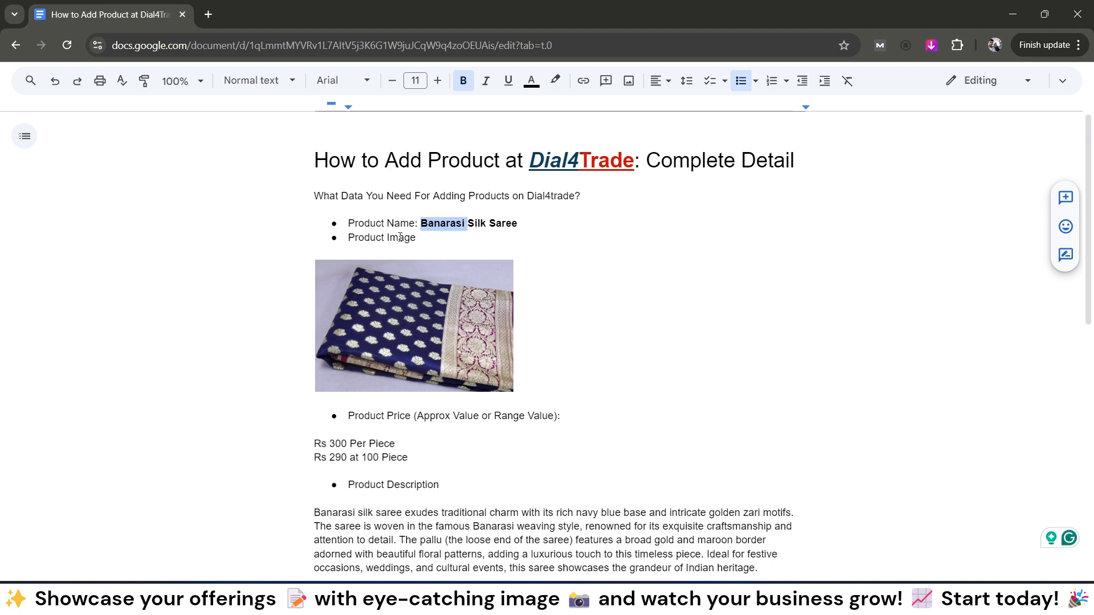
pyautogui.click(401, 237)
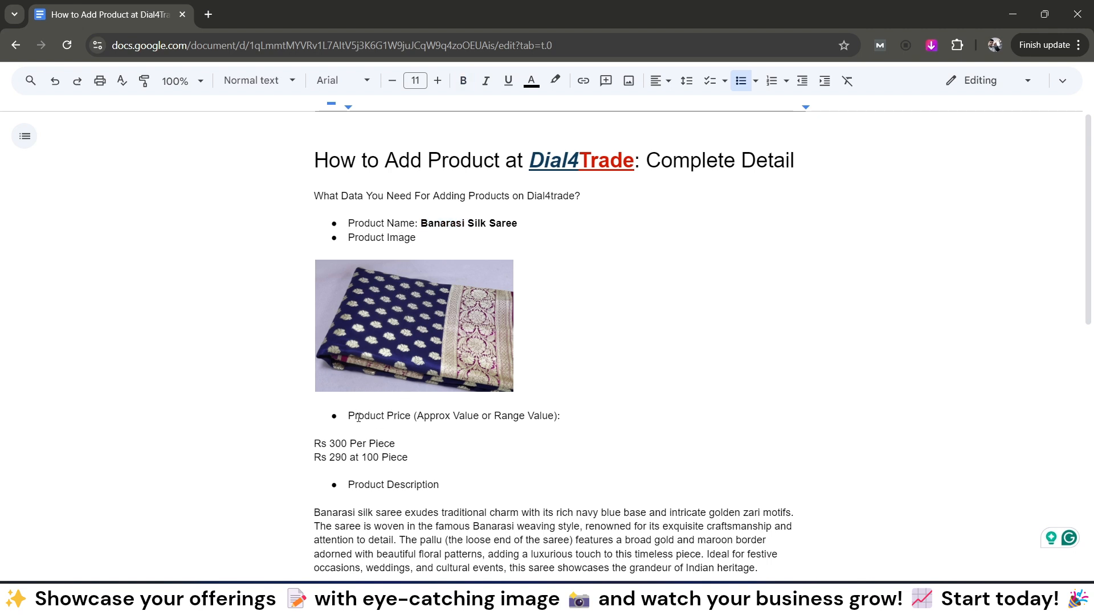
# Review the sample saree's product price entries for a single piece and for bulk quantity
pyautogui.moveTo(348, 417); pyautogui.dragTo(414, 417)
pyautogui.click(414, 417)
pyautogui.moveTo(313, 450); pyautogui.dragTo(407, 458)
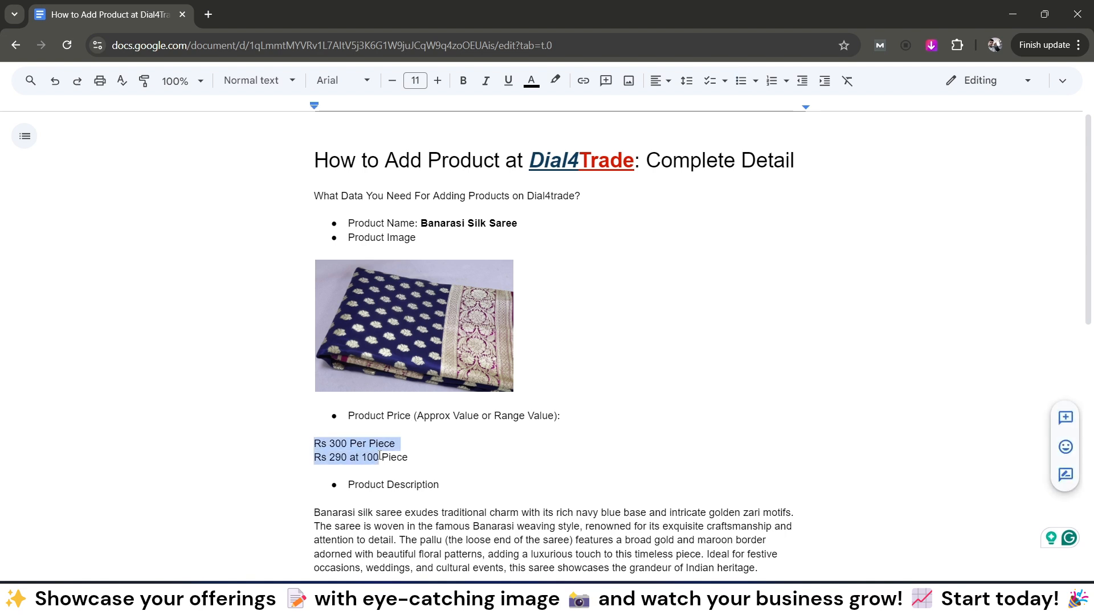
pyautogui.click(338, 449)
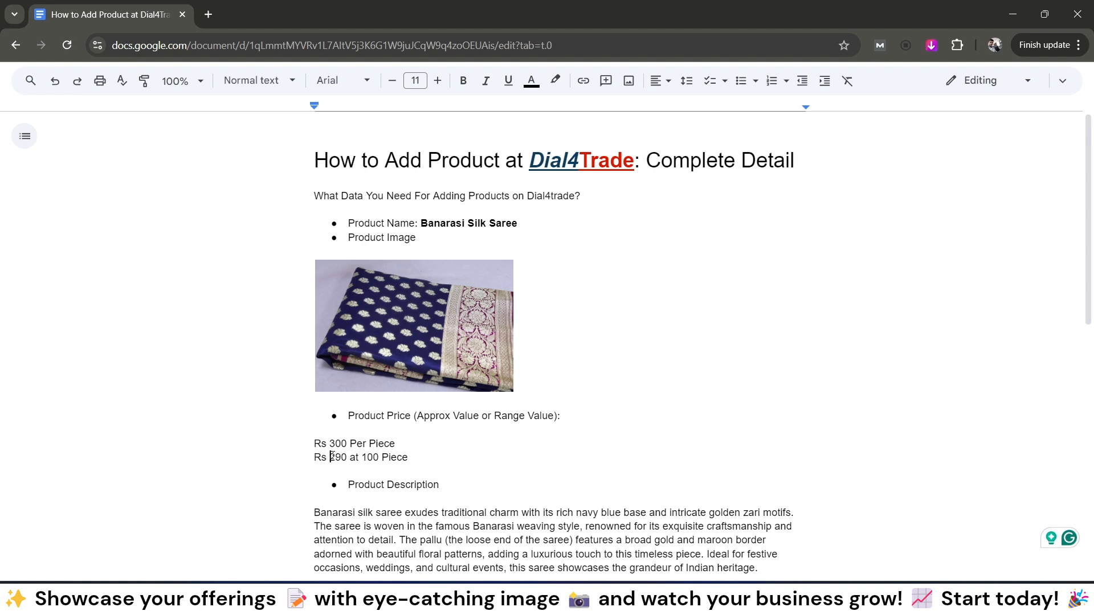
pyautogui.moveTo(418, 458); pyautogui.dragTo(317, 458)
pyautogui.click(315, 458)
pyautogui.doubleClick(316, 457)
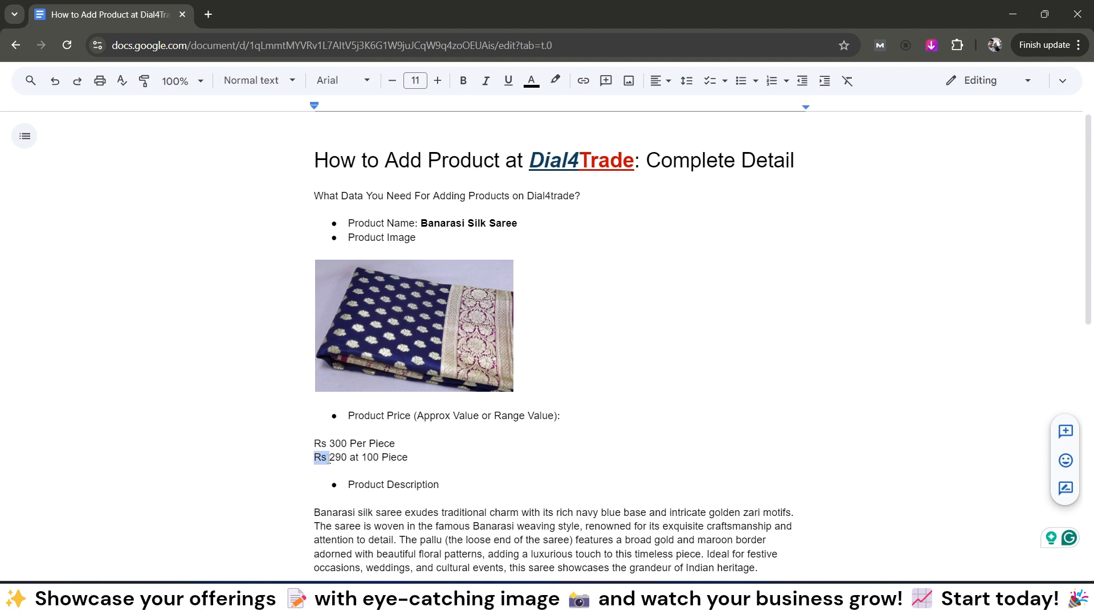
pyautogui.click(328, 458)
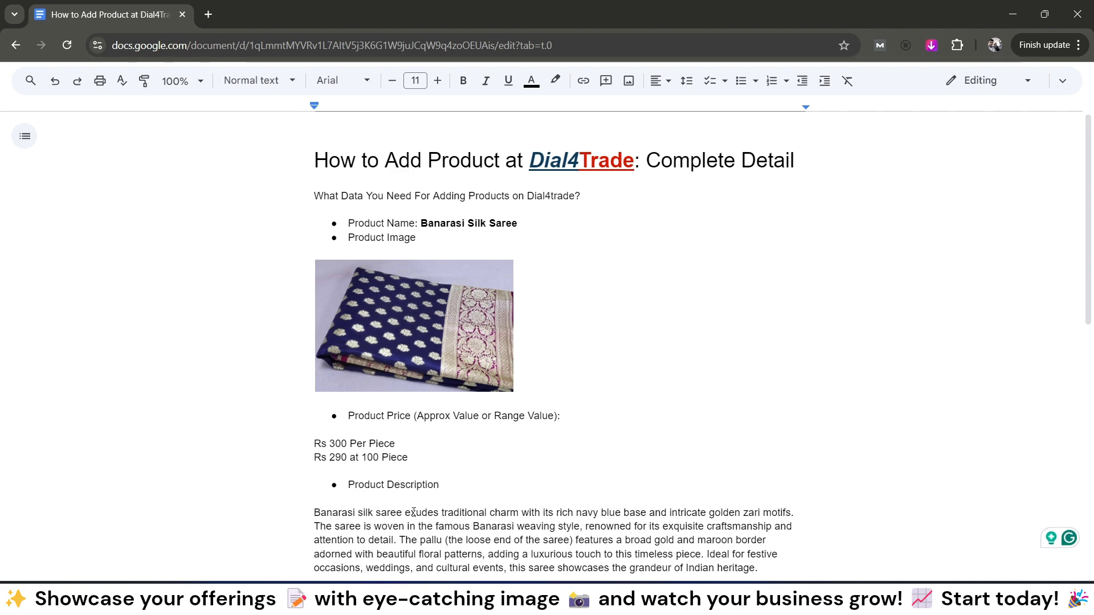
# Review the sample saree's product specifications, from fabric to length, and the Product FAQs heading in the document
pyautogui.scroll(-2, 414, 512)
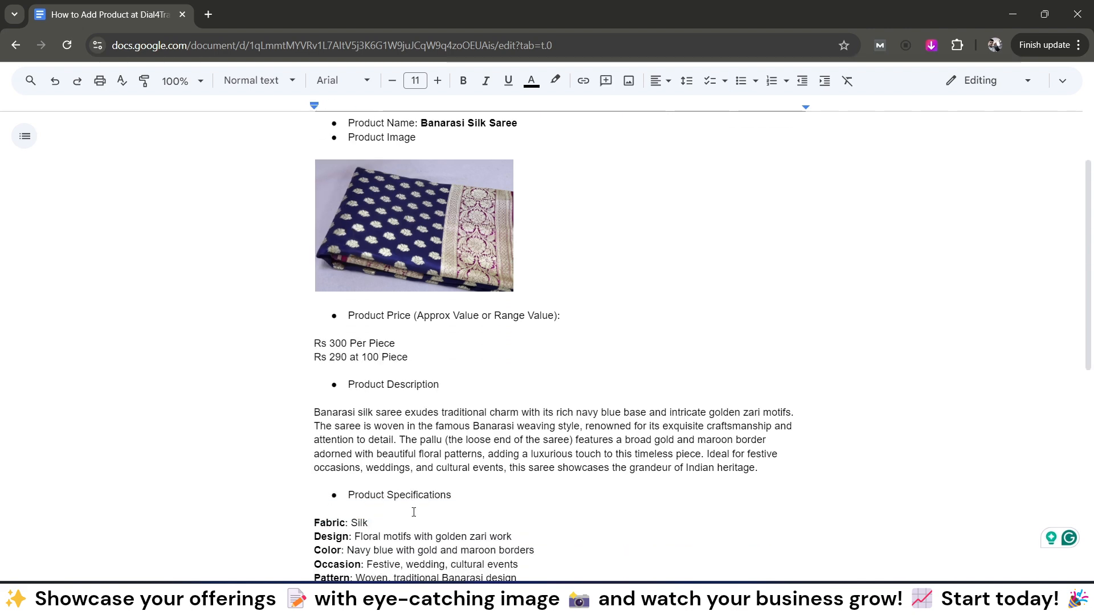
pyautogui.scroll(-3, 414, 512)
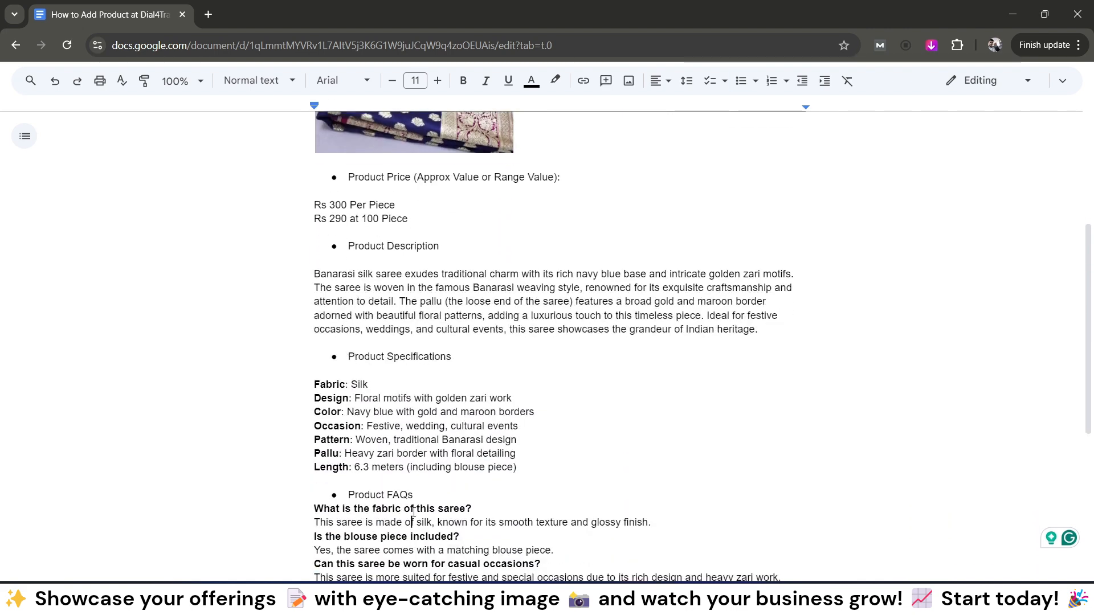
pyautogui.moveTo(349, 358); pyautogui.dragTo(449, 362)
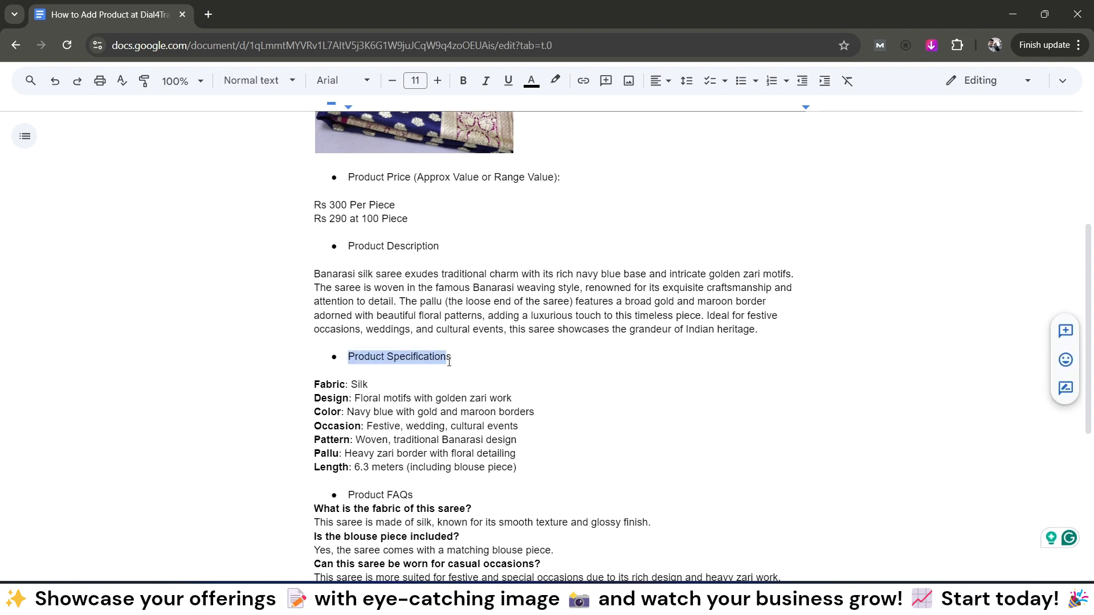
pyautogui.click(449, 362)
pyautogui.doubleClick(319, 385)
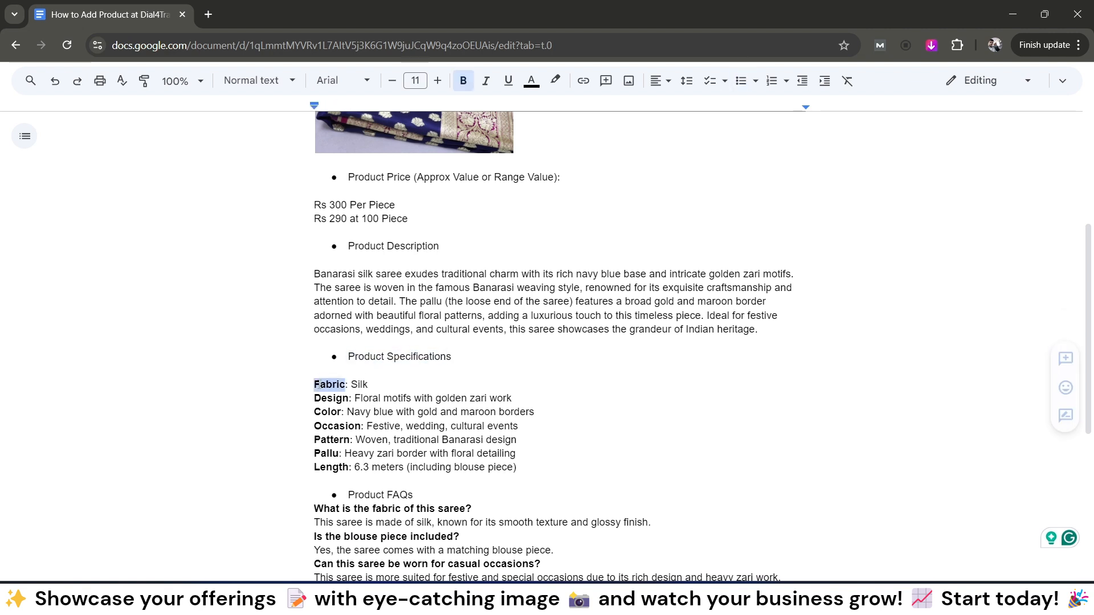
pyautogui.doubleClick(333, 398)
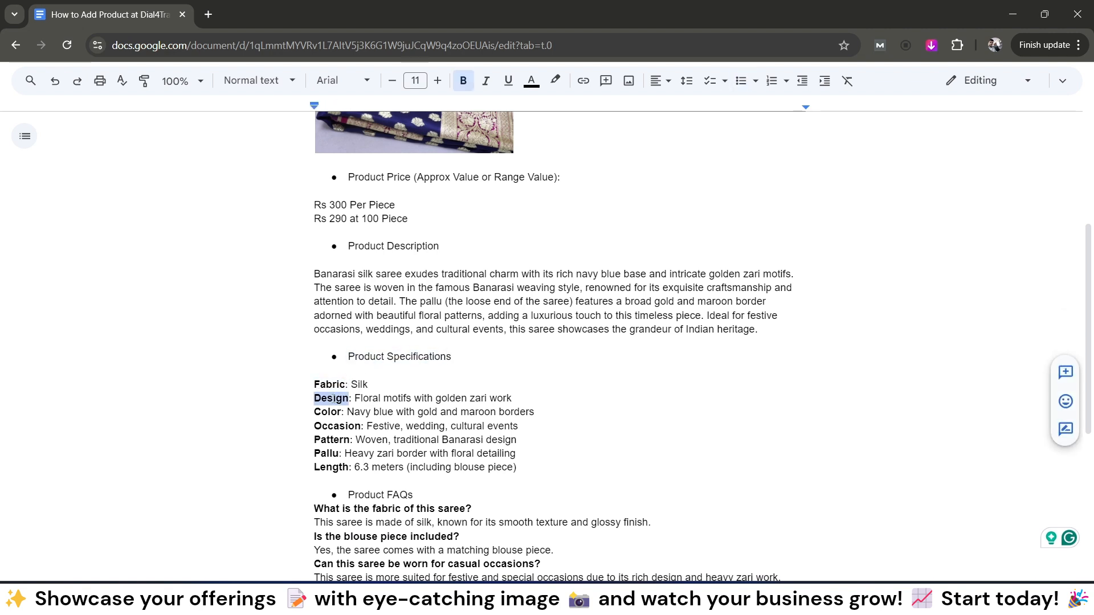
pyautogui.doubleClick(328, 411)
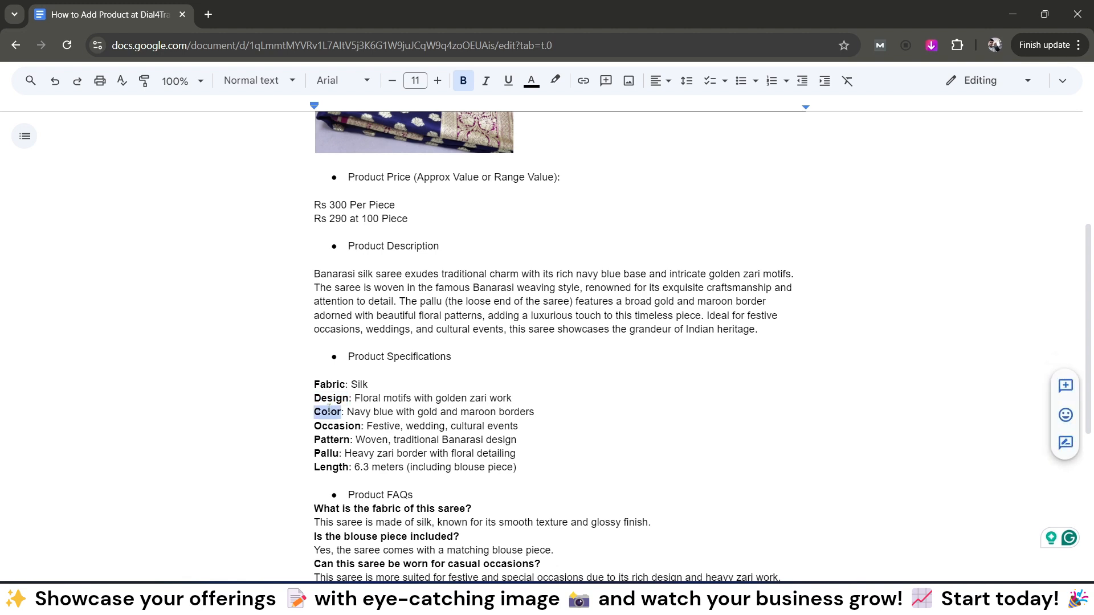
pyautogui.doubleClick(327, 425)
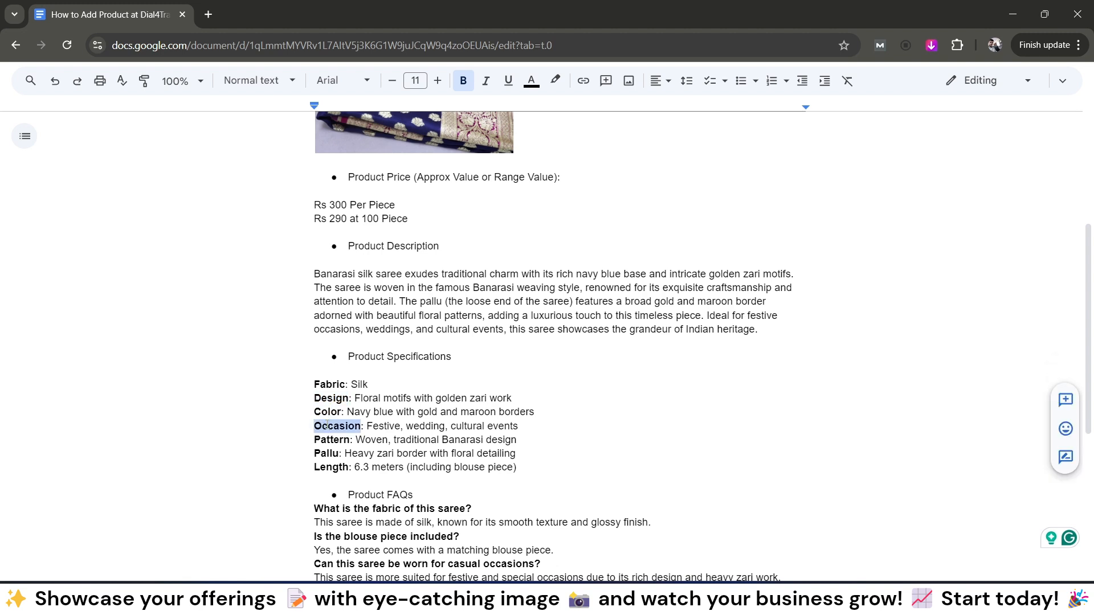
pyautogui.click(327, 426)
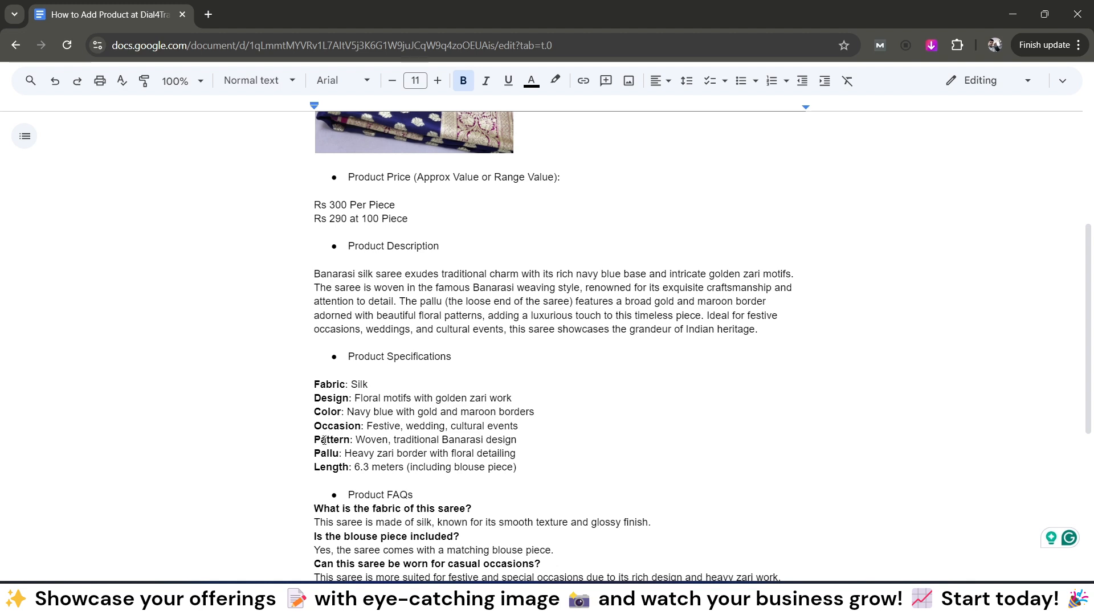
pyautogui.doubleClick(323, 441)
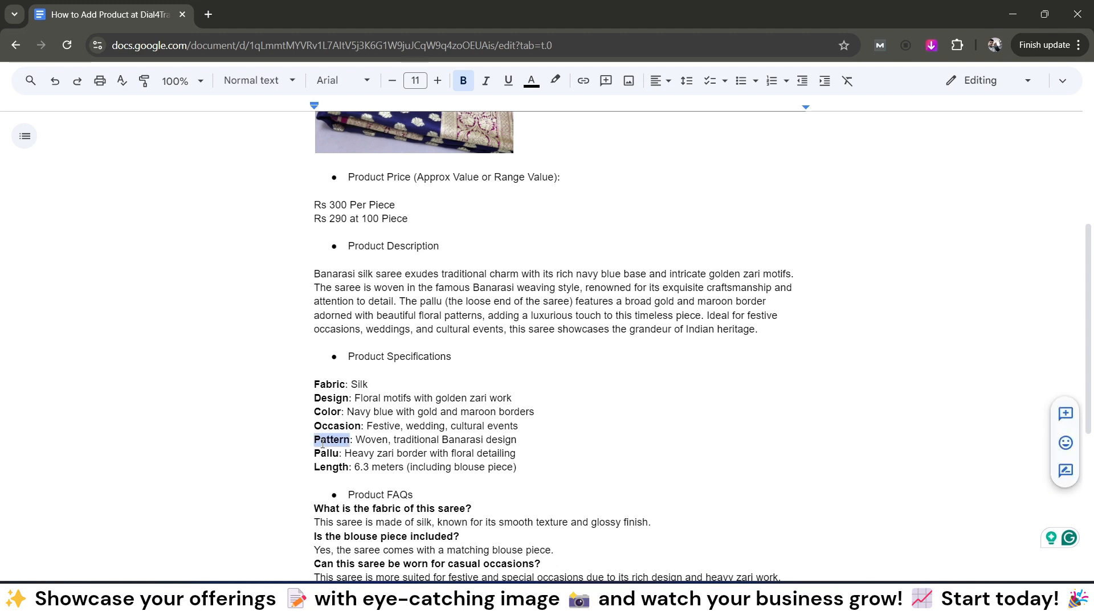
pyautogui.moveTo(308, 384); pyautogui.dragTo(517, 464)
pyautogui.click(517, 466)
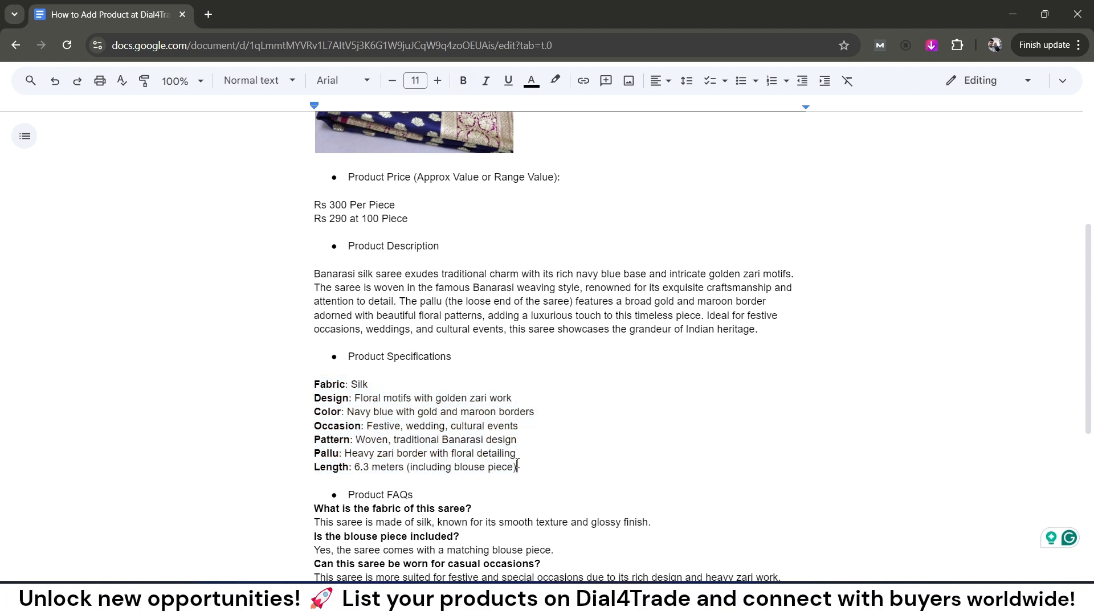
pyautogui.moveTo(415, 495)
pyautogui.mouseDown()
pyautogui.moveTo(352, 495)
pyautogui.moveTo(418, 495)
pyautogui.mouseUp()
pyautogui.click(350, 495)
pyautogui.click(418, 494)
# Copy the product name Banarasi Silk Saree from the document into the form's Product Name and choose the suggestion Banarasi Silk Sarees
pyautogui.press('Up')
pyautogui.press('Up')
pyautogui.press('Up')
pyautogui.press('Up')
pyautogui.press('Up')
pyautogui.press('Up')
pyautogui.press('Up')
pyautogui.press('Up')
pyautogui.press('Up')
pyautogui.press('Up')
pyautogui.press('Up')
pyautogui.press('Up')
pyautogui.press('Up')
pyautogui.press('Up')
pyautogui.press('Up')
pyautogui.press('Up')
pyautogui.press('Up')
pyautogui.press('Up')
pyautogui.press('Up')
pyautogui.press('Up')
pyautogui.press('Up')
pyautogui.press('Up')
pyautogui.press('Up')
pyautogui.press('Up')
pyautogui.press('Up')
pyautogui.press('Up')
pyautogui.press('Up')
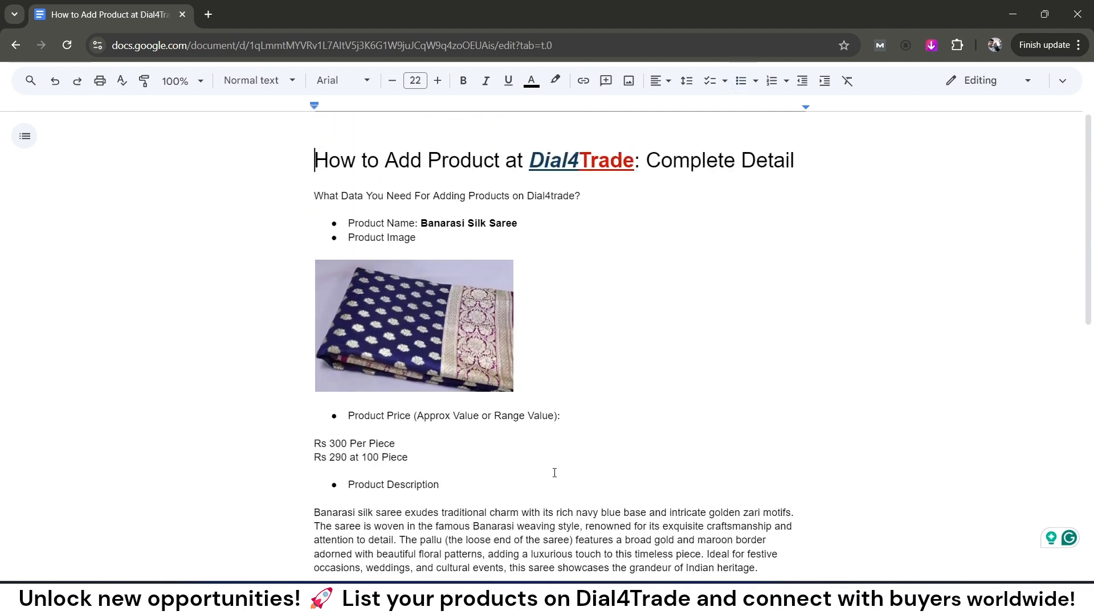
pyautogui.moveTo(530, 225); pyautogui.dragTo(424, 223)
pyautogui.hotkey('ctrl', 'c')
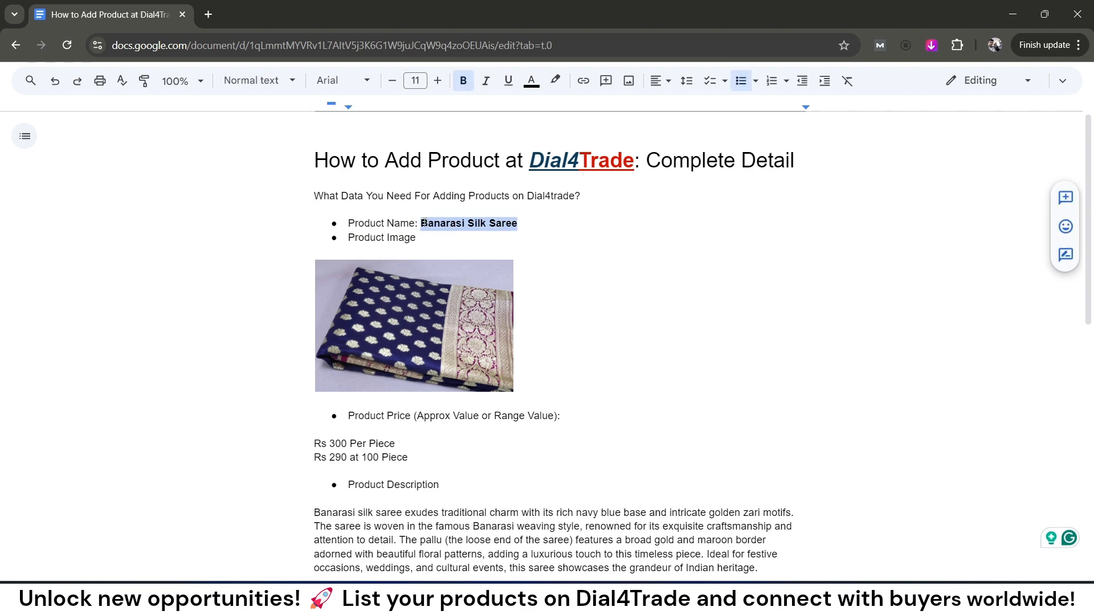
pyautogui.hotkey('alt', 'Tab')
pyautogui.click(372, 234)
pyautogui.hotkey('ctrl', 'v')
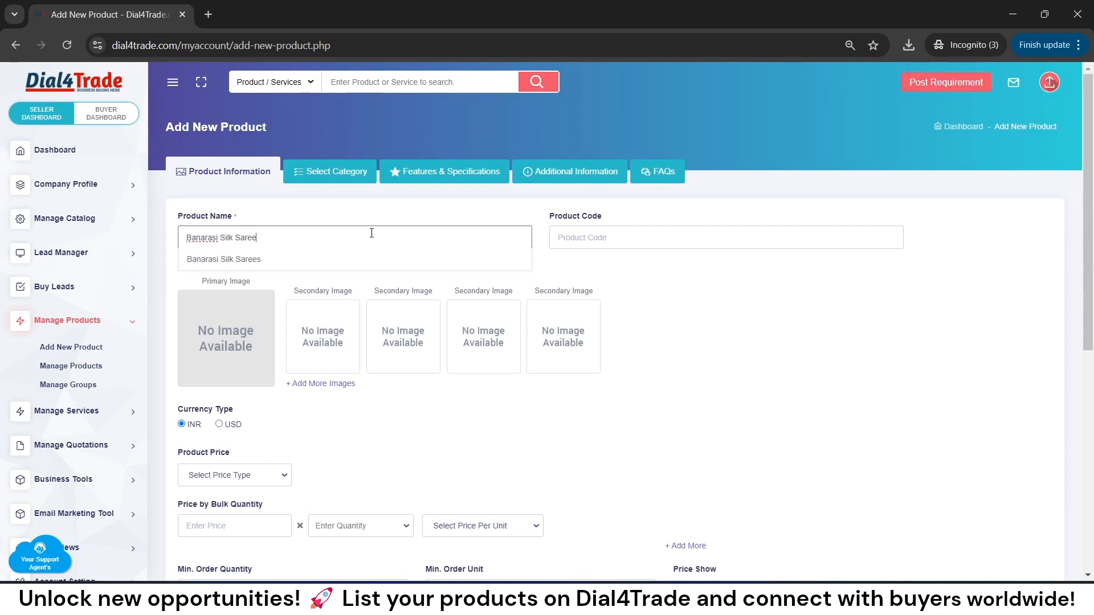
pyautogui.click(237, 262)
# Add Banarsi saree.jpg from the Downloads folder as the product's primary image
pyautogui.moveTo(245, 315)
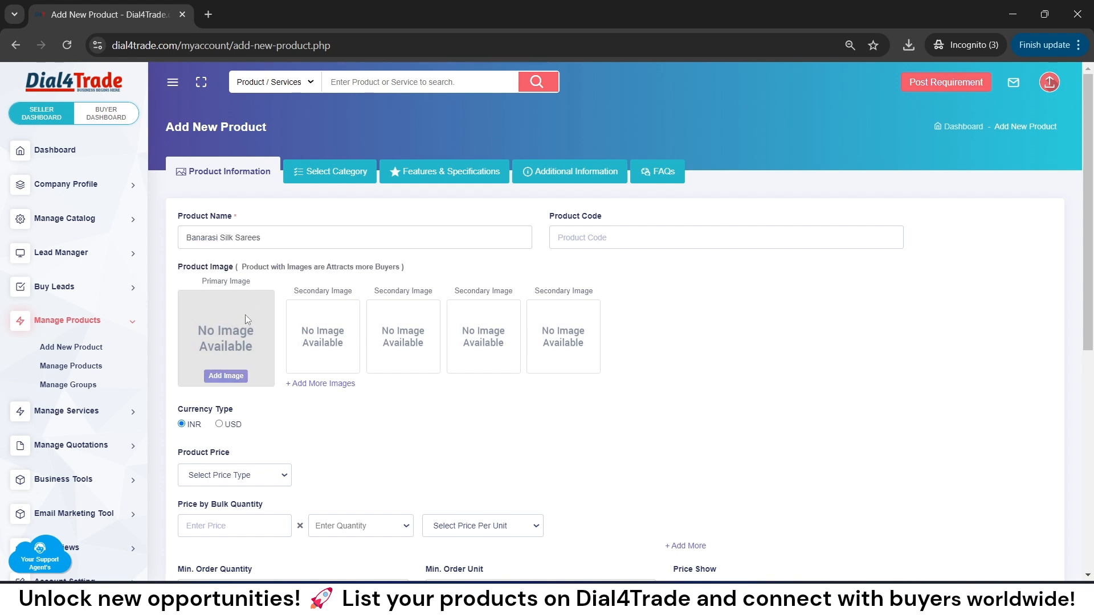
pyautogui.click(226, 378)
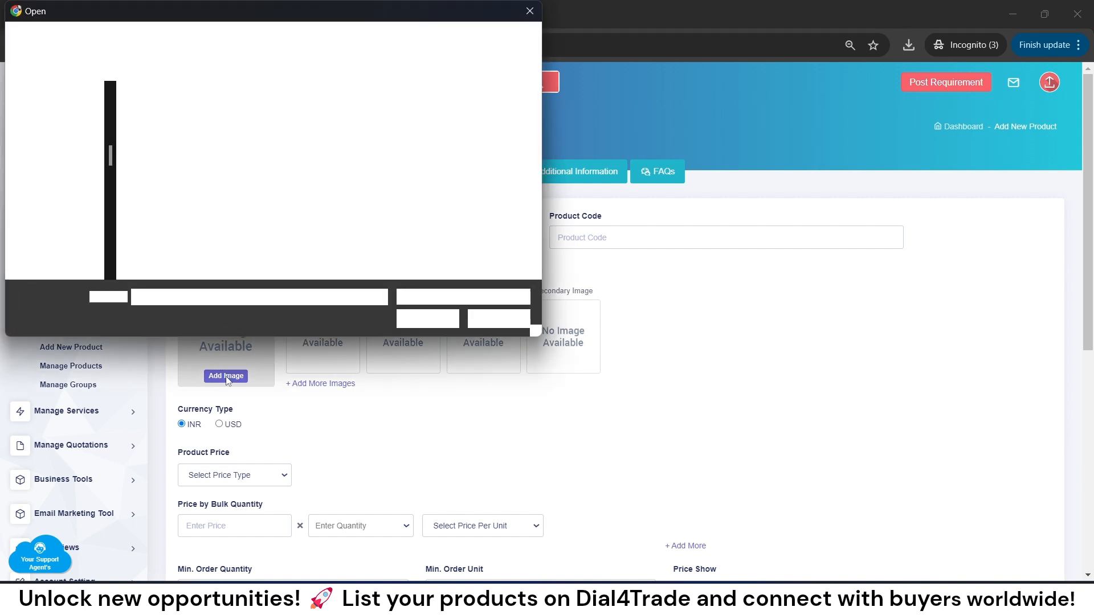
pyautogui.click(161, 130)
pyautogui.click(193, 131)
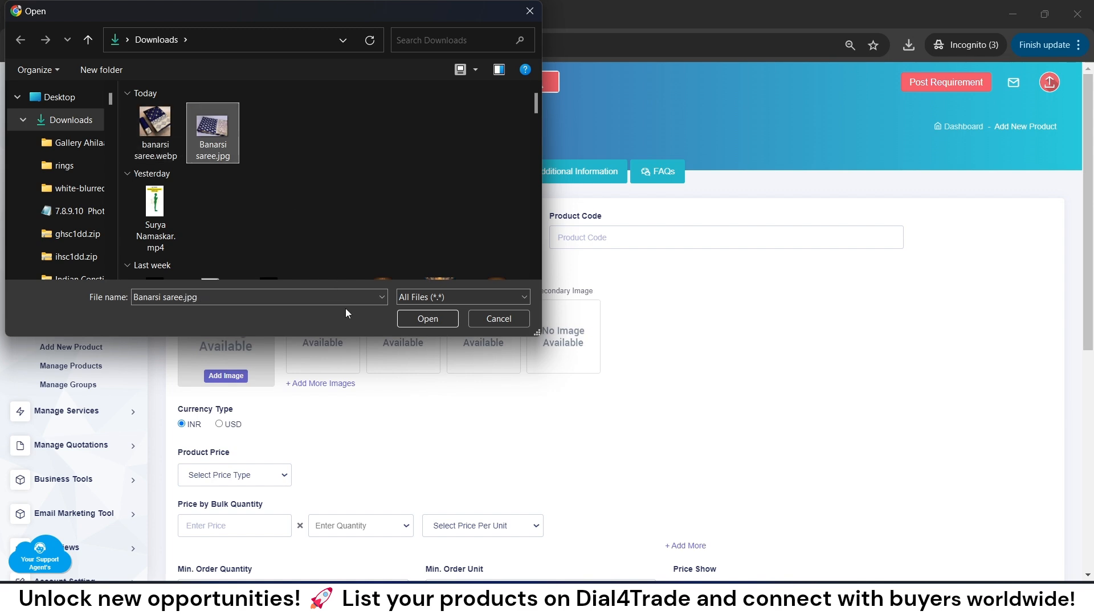
pyautogui.click(413, 316)
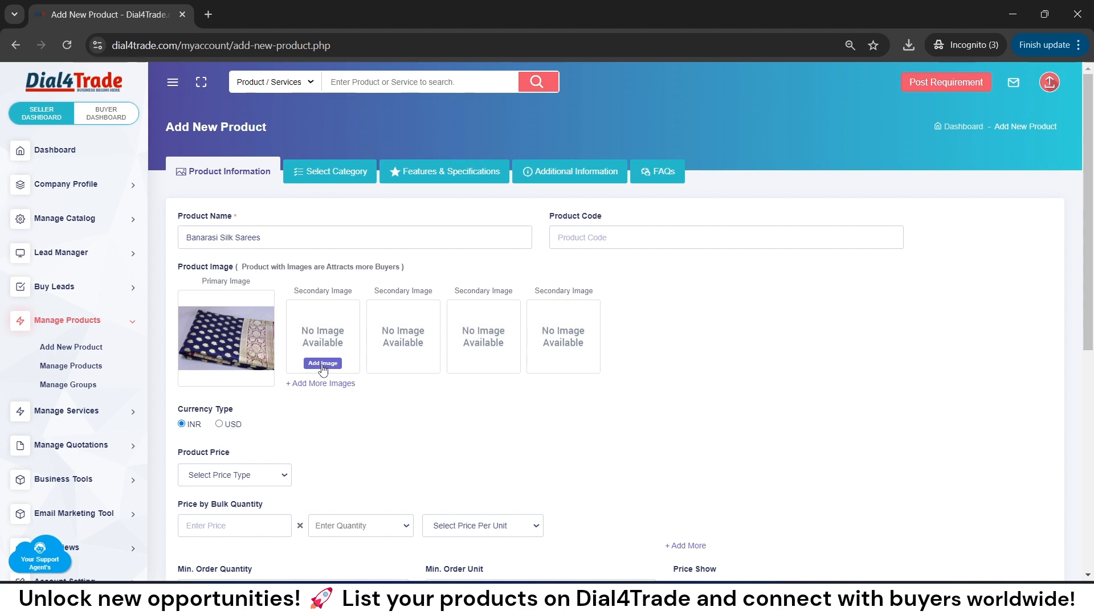
# Add banarsi saree.webp from the Downloads folder as the first secondary image
pyautogui.click(323, 365)
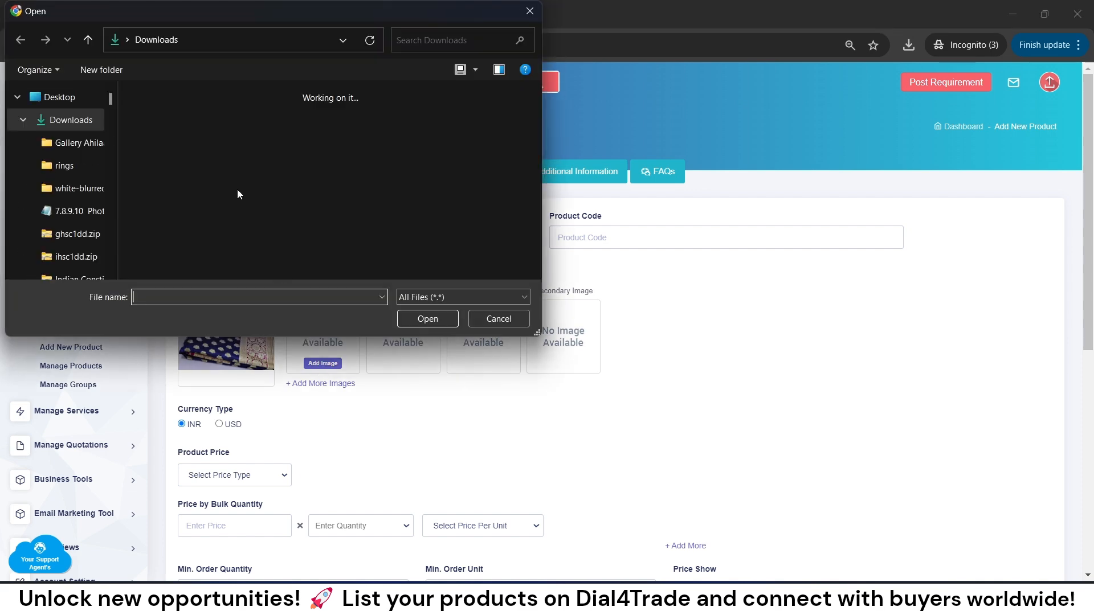
pyautogui.click(167, 145)
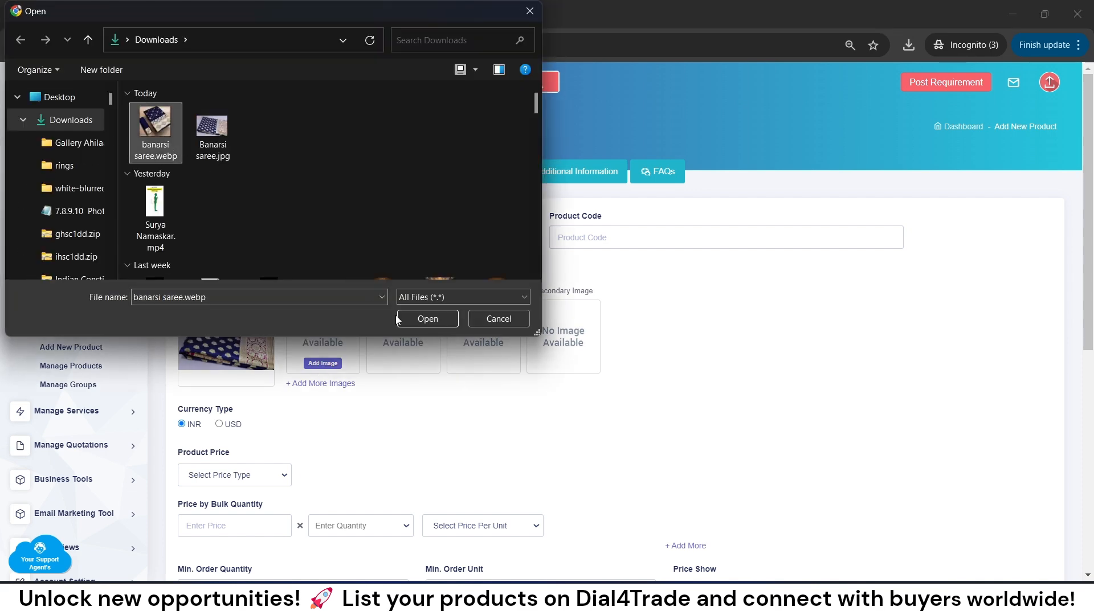
pyautogui.click(416, 318)
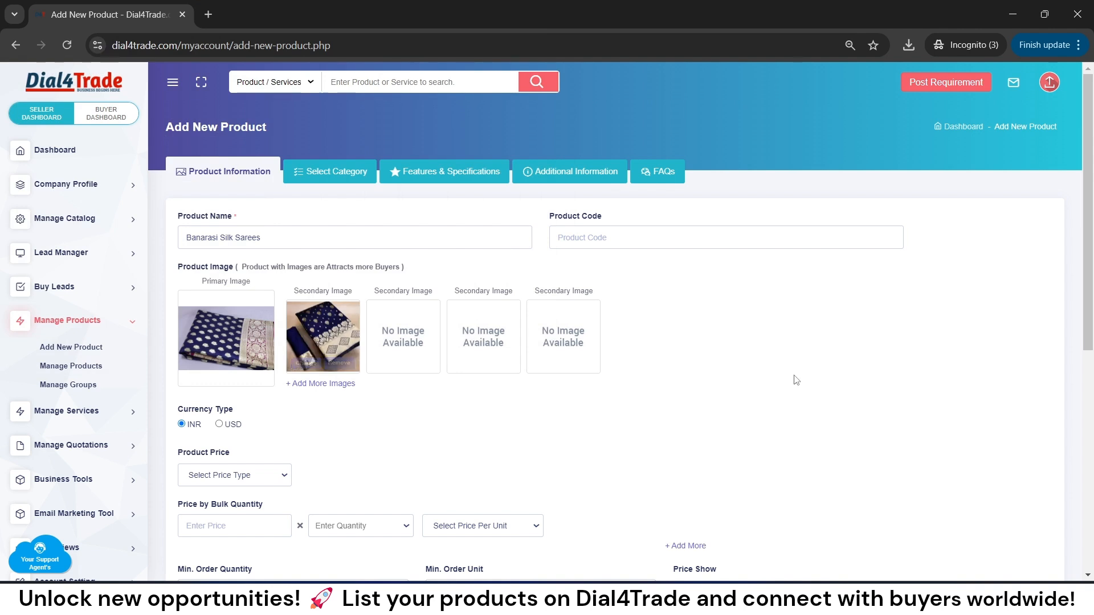
# Set the product price to an Approx Value of 300 with Pieces as the unit
pyautogui.moveTo(1091, 227); pyautogui.dragTo(1092, 289)
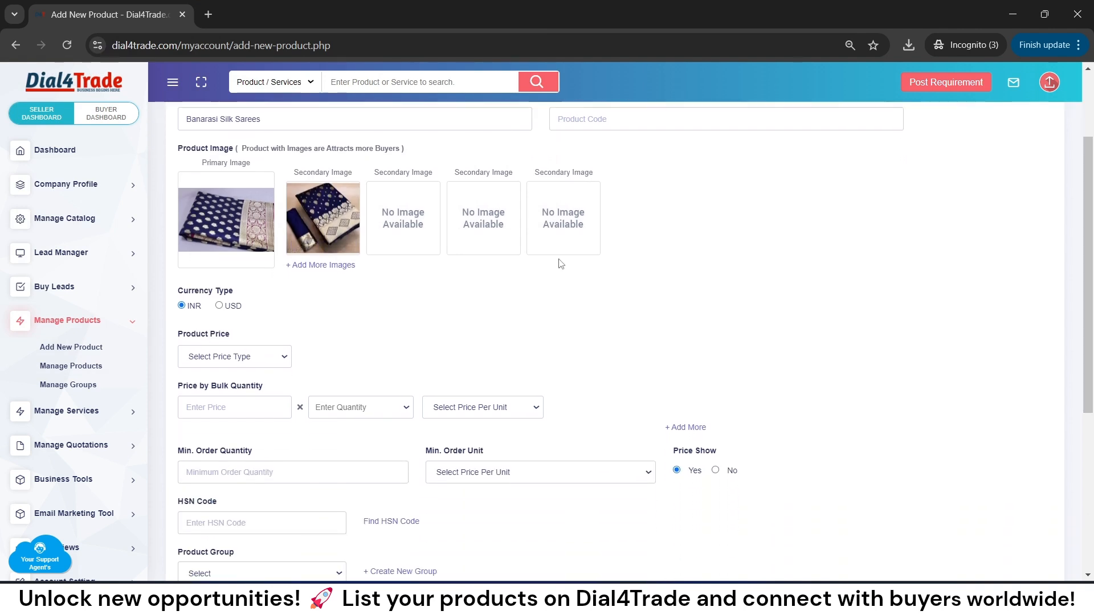
pyautogui.click(244, 357)
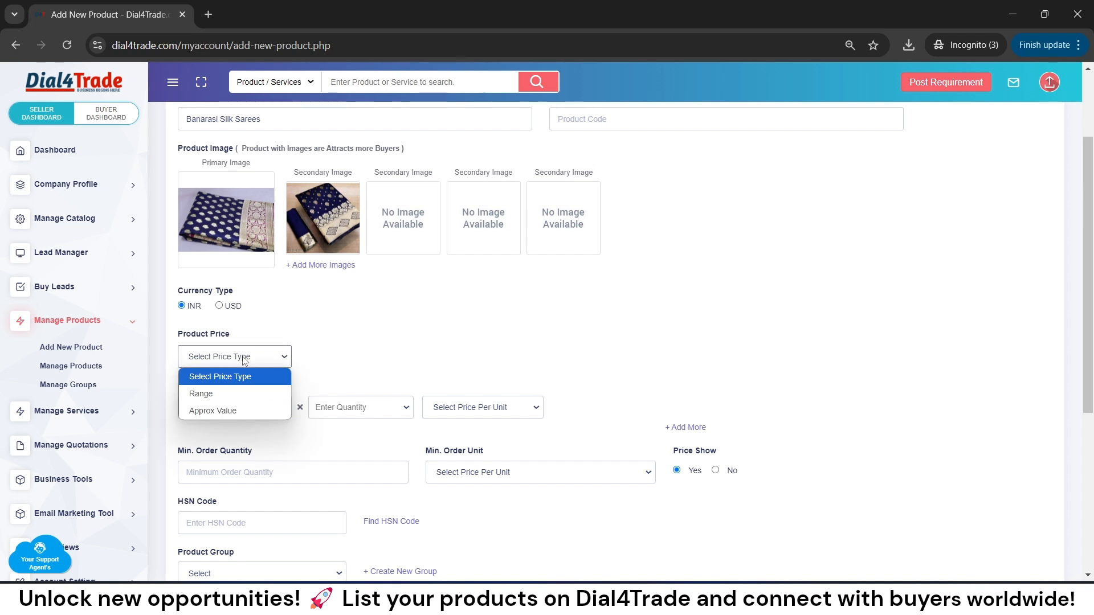
pyautogui.click(231, 410)
pyautogui.click(341, 357)
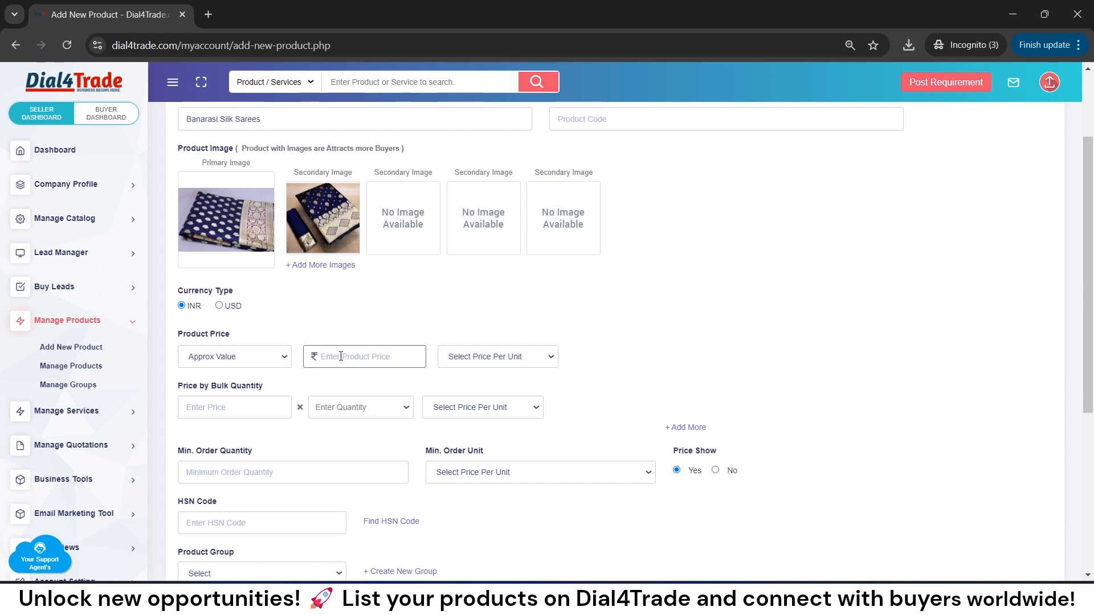
pyautogui.write('300')
pyautogui.click(503, 366)
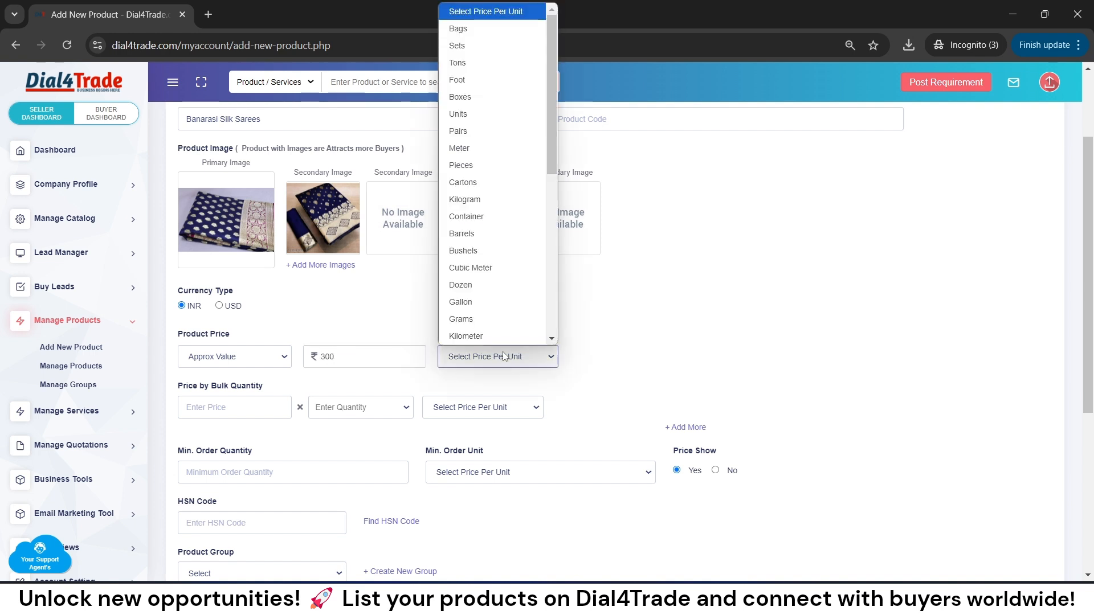
pyautogui.write('pi')
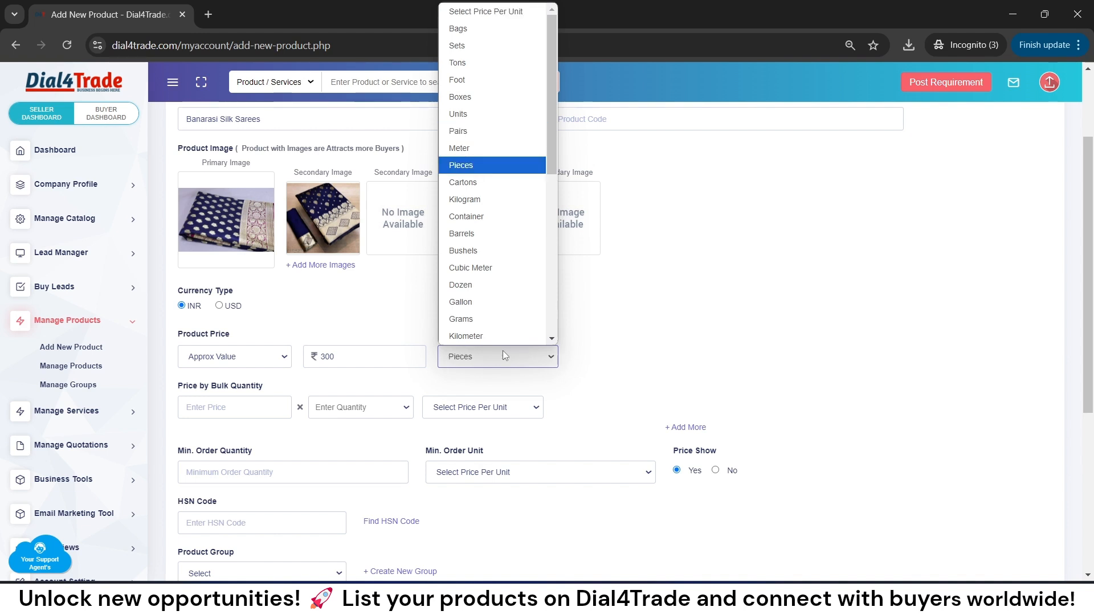
pyautogui.click(487, 166)
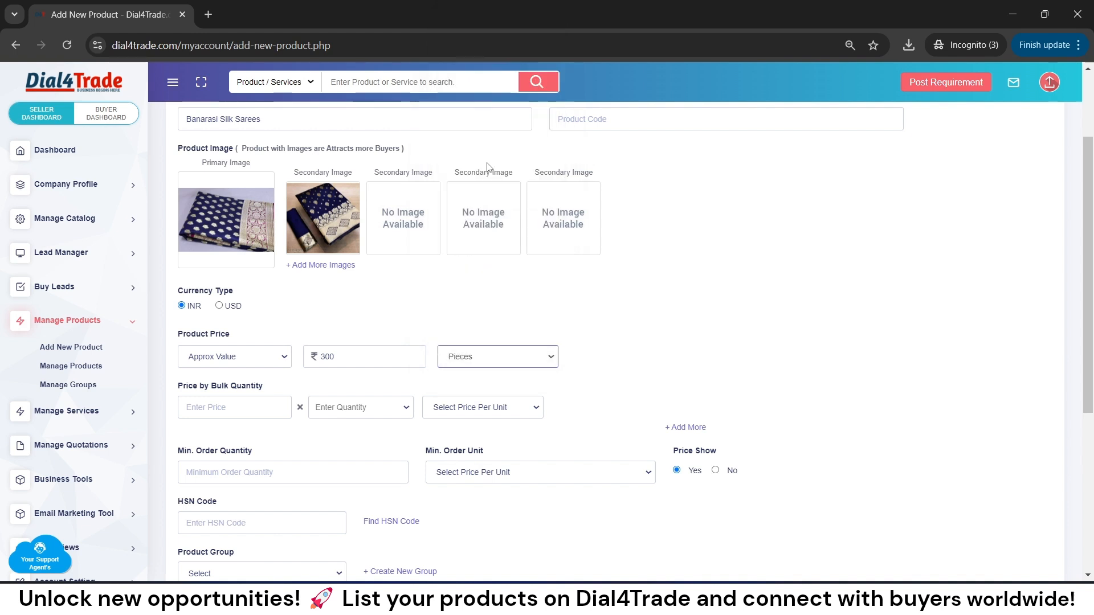
# Check the bulk price in the document and enter a bulk quantity price of 290 for 100 Pieces
pyautogui.click(244, 410)
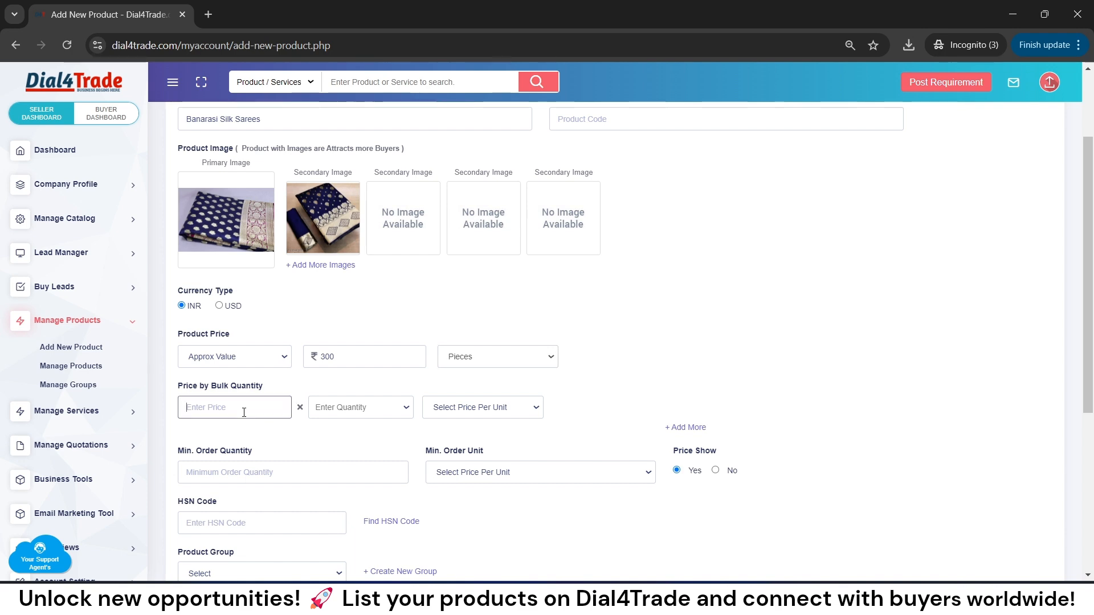
pyautogui.hotkey('alt', 'Tab')
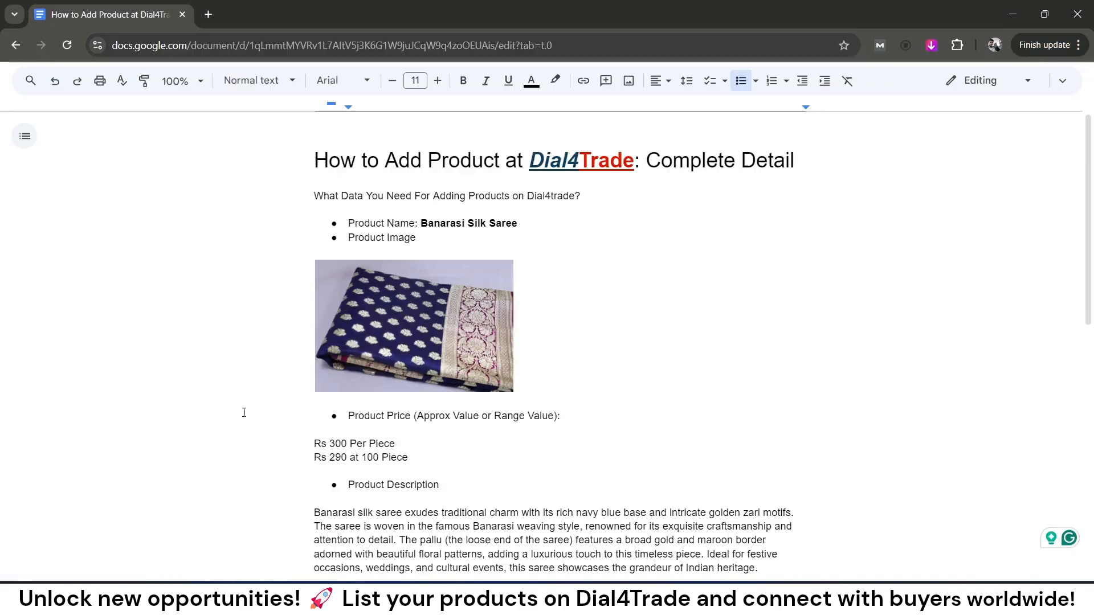
pyautogui.moveTo(313, 457); pyautogui.dragTo(347, 463)
pyautogui.click(423, 458)
pyautogui.hotkey('alt', 'Tab')
pyautogui.click(262, 412)
pyautogui.write('290')
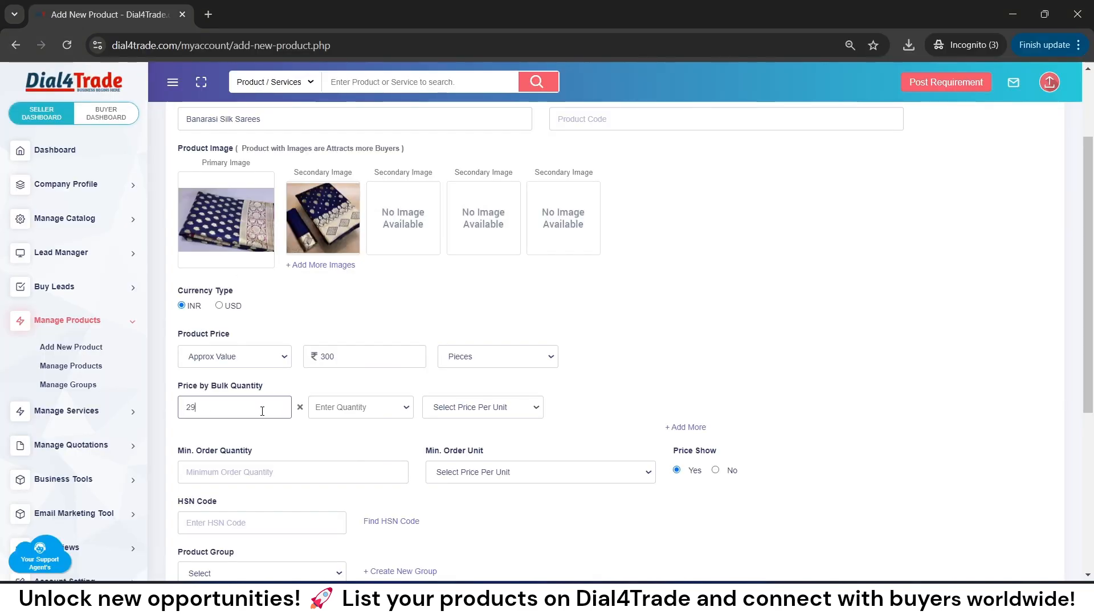
pyautogui.write('100')
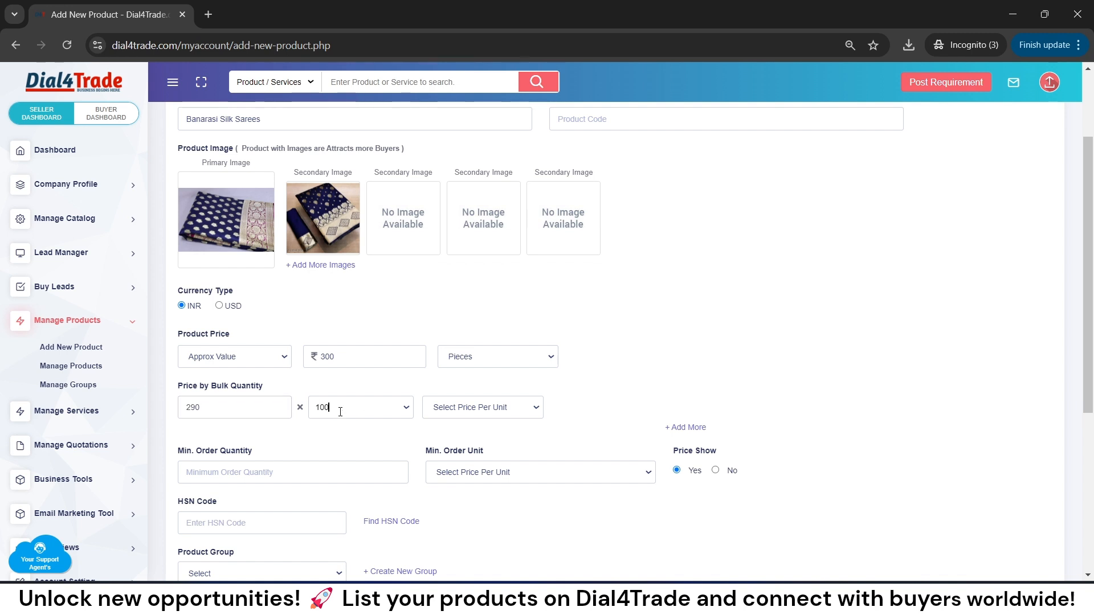
pyautogui.click(464, 415)
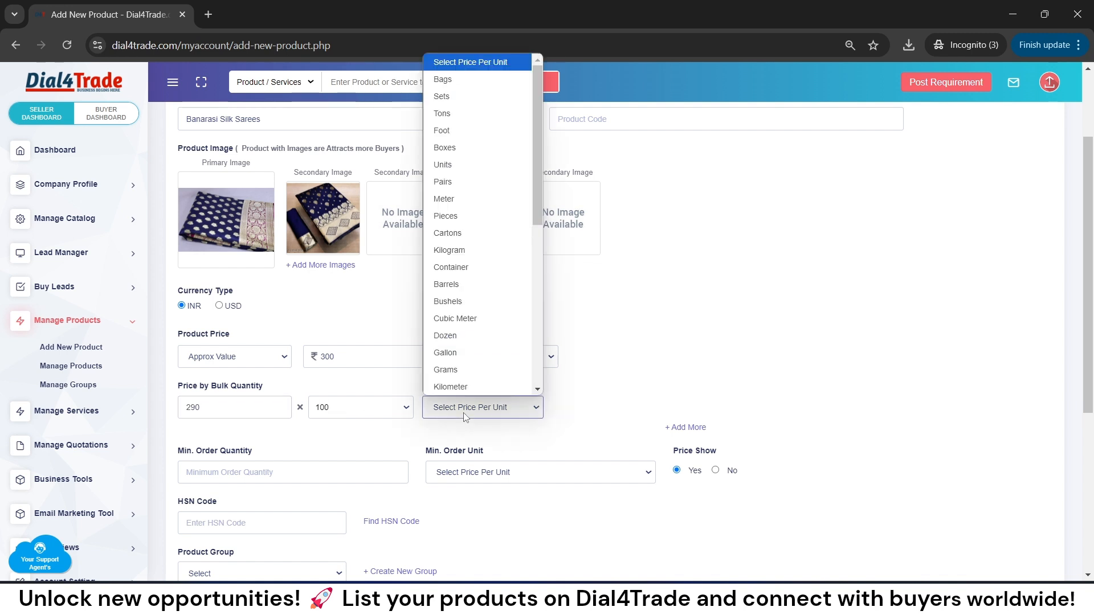
pyautogui.press('p')
pyautogui.press('i')
pyautogui.press('Return')
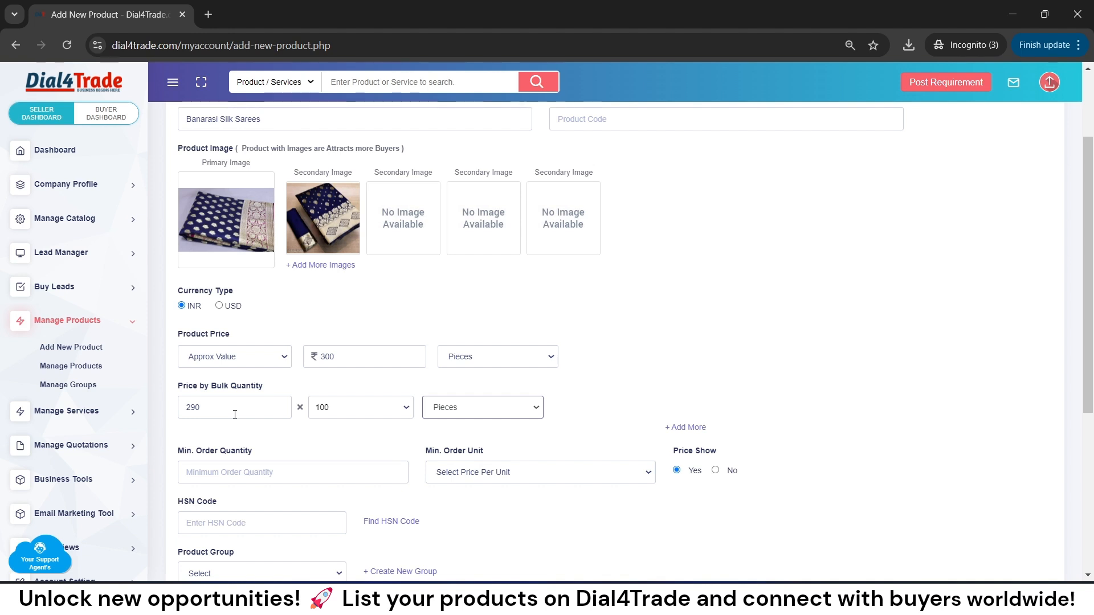
# Compare the entered single-piece price with the bulk price and quantity in the form
pyautogui.doubleClick(327, 357)
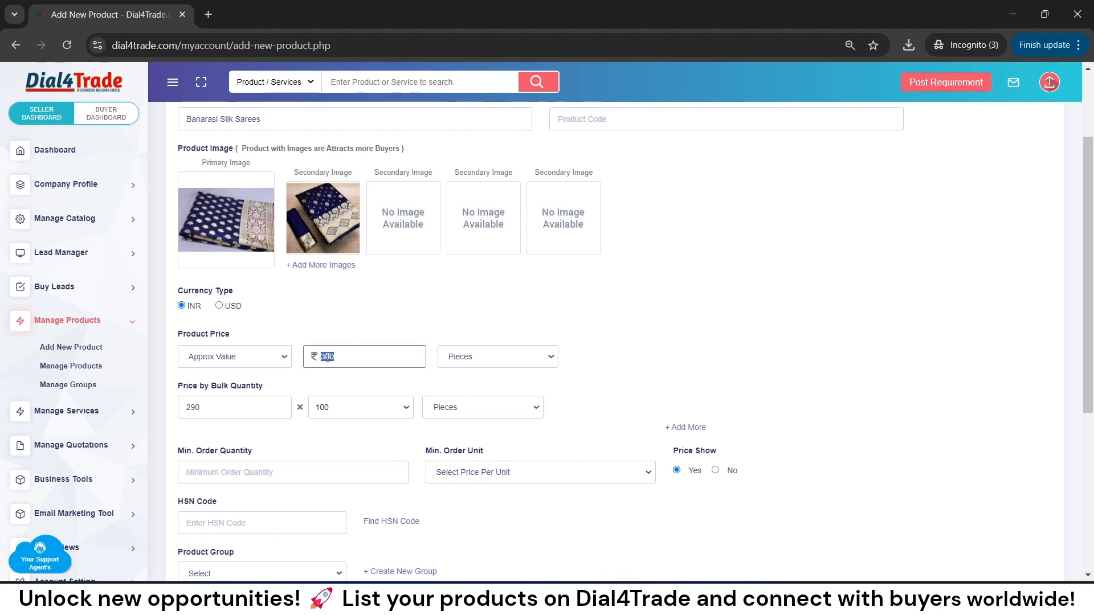
pyautogui.click(328, 358)
pyautogui.doubleClick(328, 358)
pyautogui.doubleClick(263, 403)
pyautogui.doubleClick(317, 408)
pyautogui.moveTo(253, 410); pyautogui.dragTo(176, 418)
pyautogui.click(177, 419)
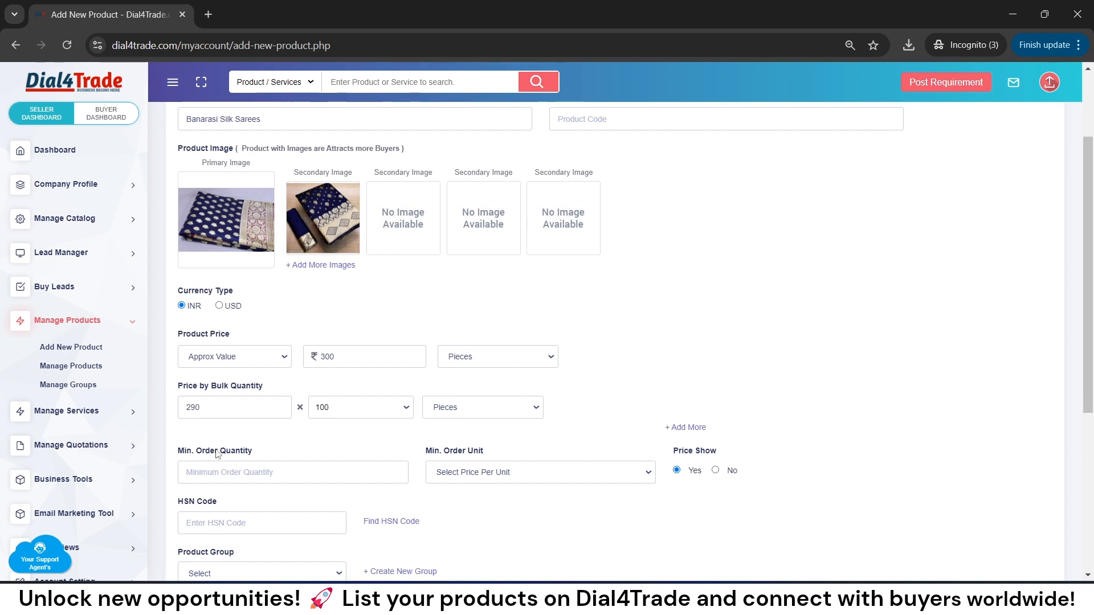
# Set the minimum order quantity to 50 with Pieces as the minimum order unit
pyautogui.click(221, 468)
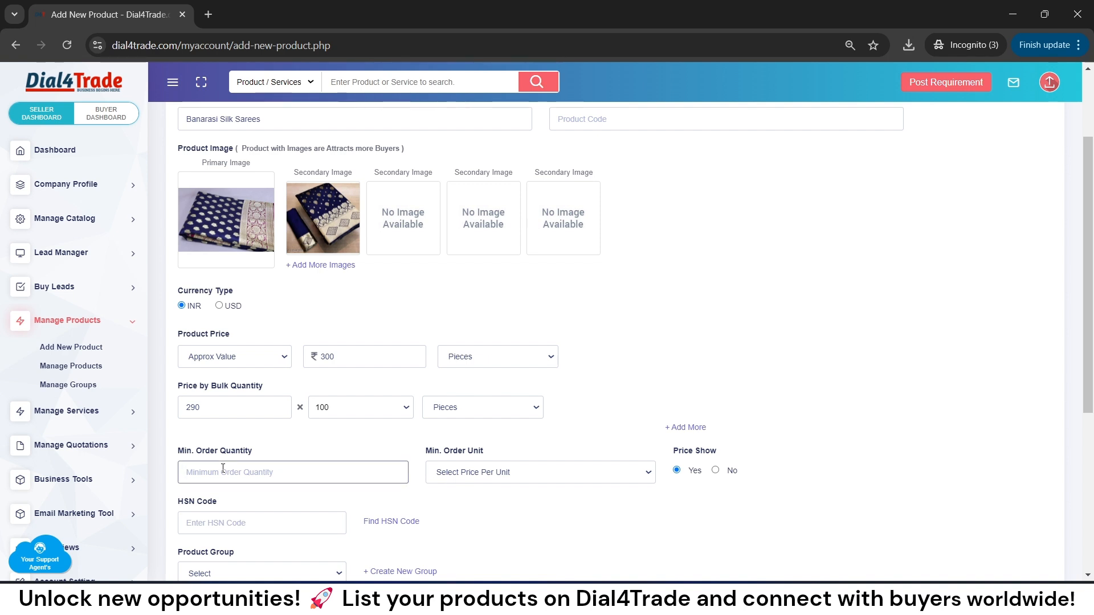
pyautogui.write('50')
pyautogui.click(479, 481)
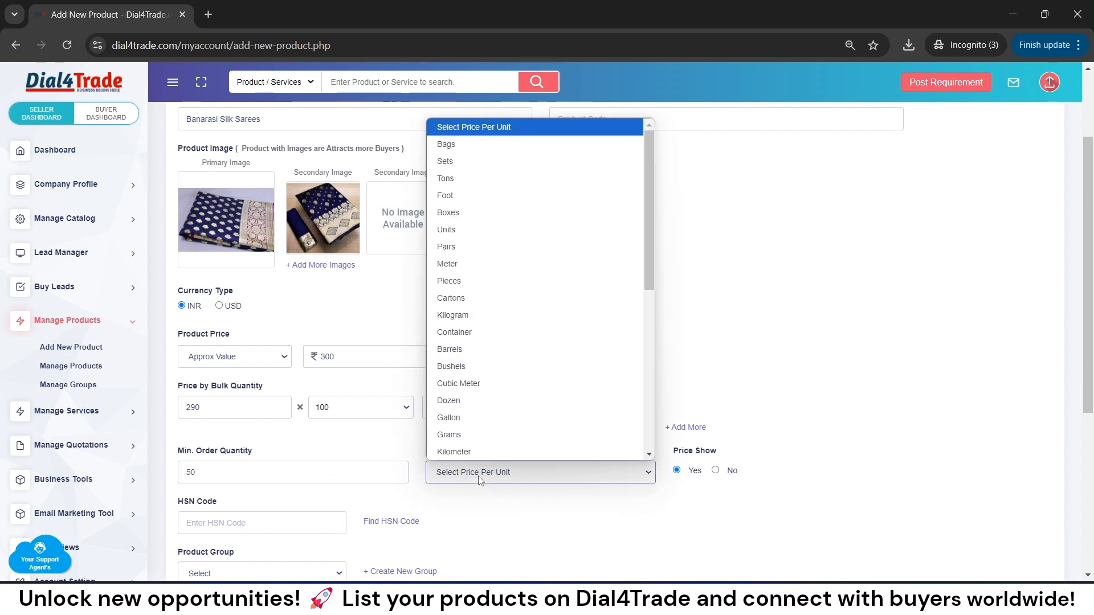
pyautogui.press('p')
pyautogui.press('p')
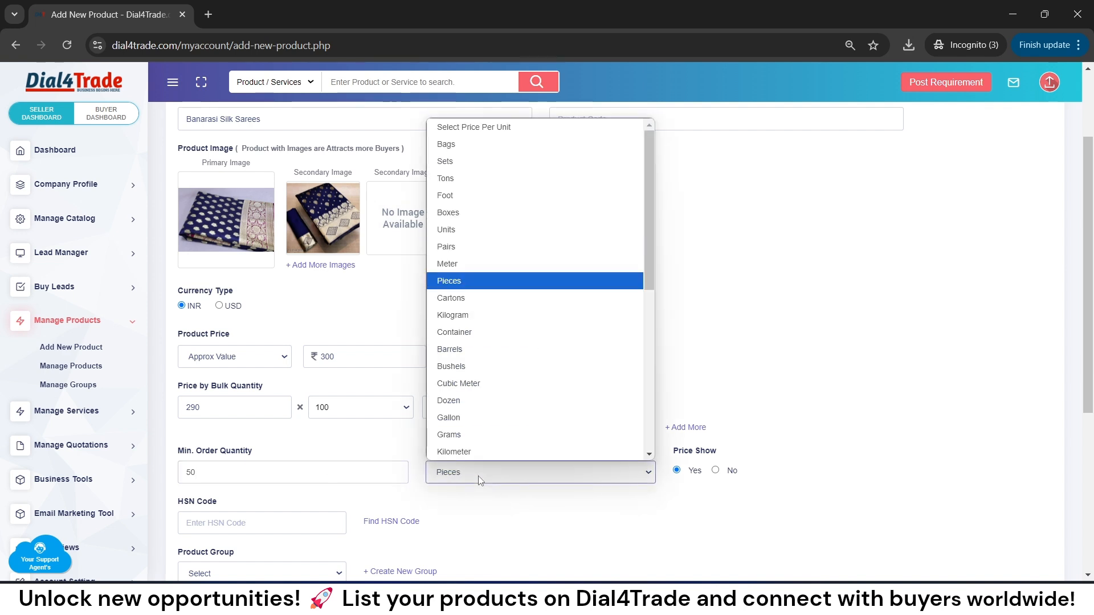
pyautogui.press('Return')
# Compare the minimum order quantity with the single-piece price and the bulk price and quantity
pyautogui.click(316, 461)
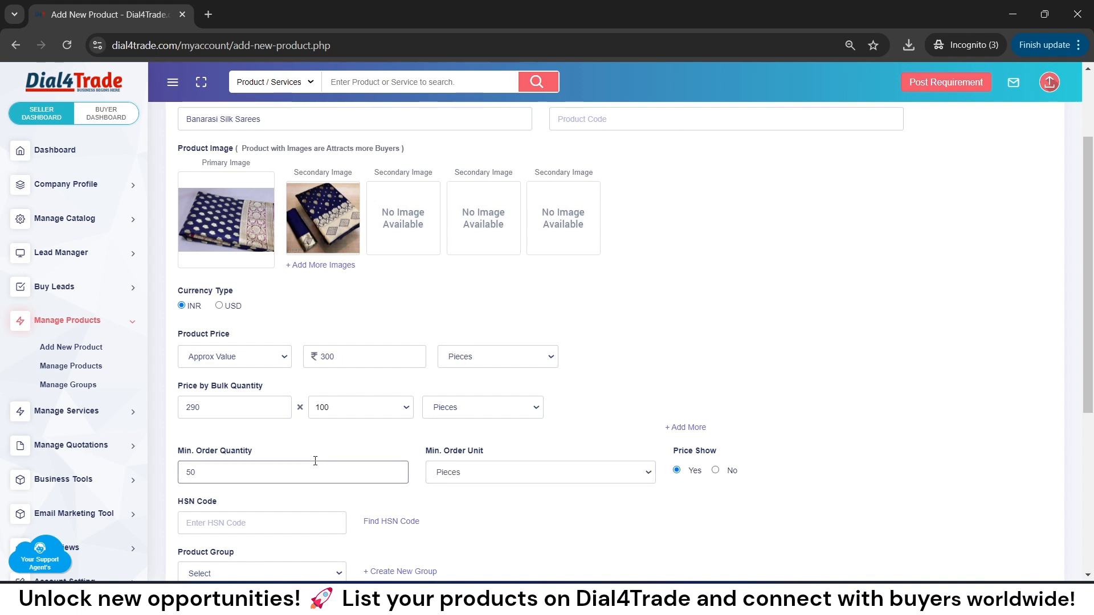
pyautogui.moveTo(360, 359); pyautogui.dragTo(319, 359)
pyautogui.click(319, 359)
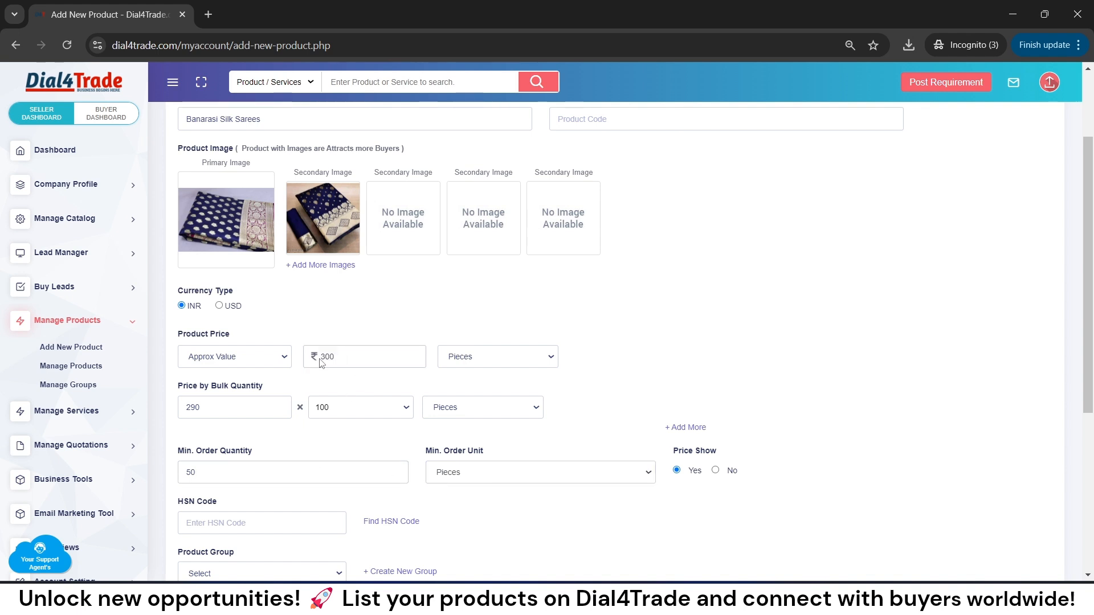
pyautogui.click(237, 476)
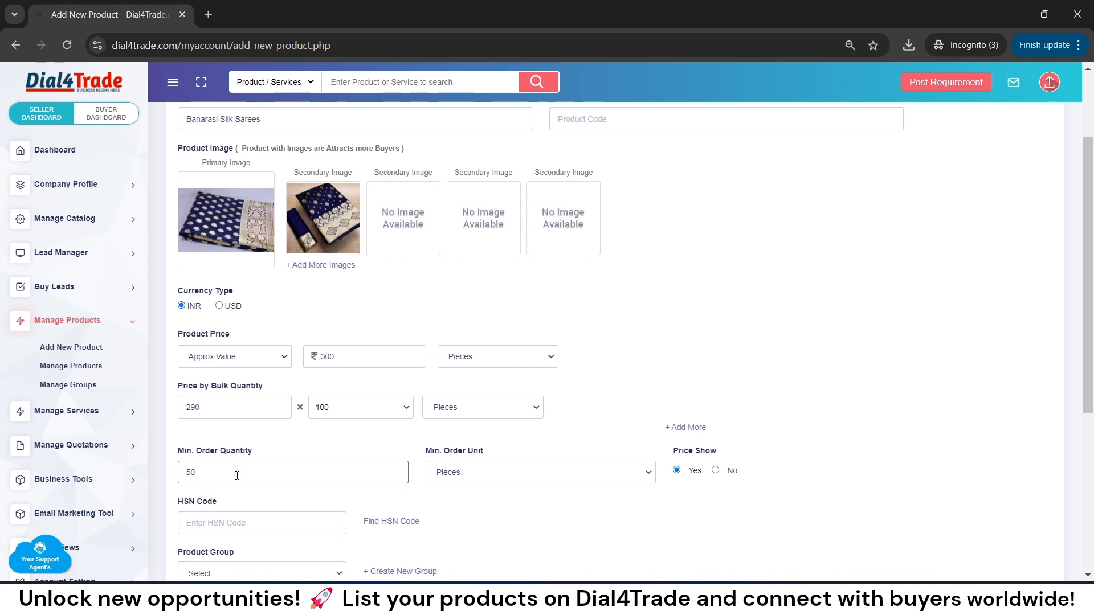
pyautogui.moveTo(338, 406); pyautogui.dragTo(316, 407)
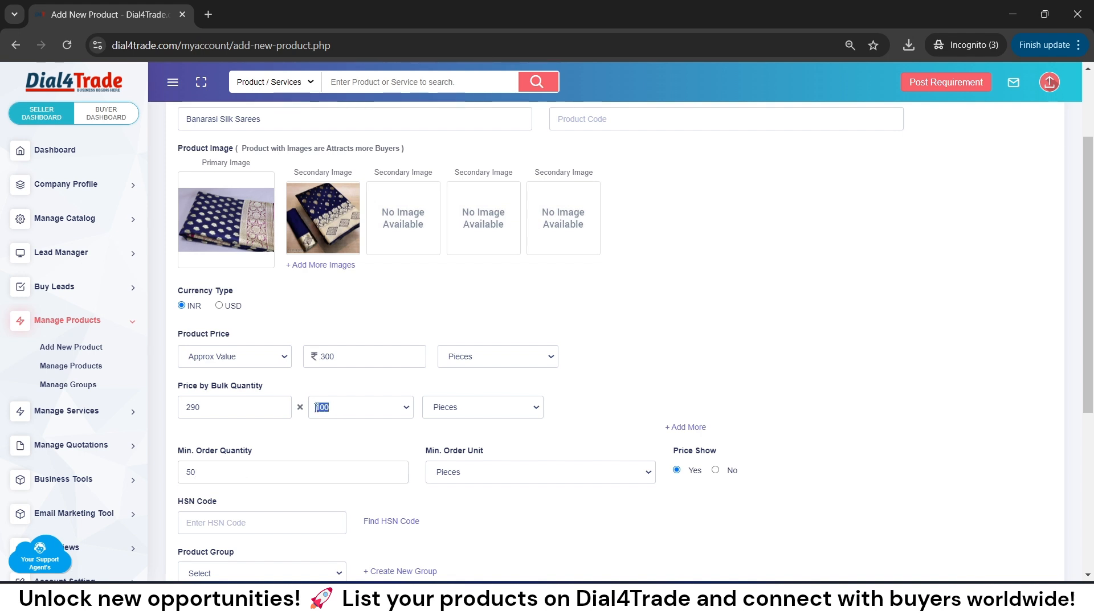
pyautogui.moveTo(247, 404); pyautogui.dragTo(176, 412)
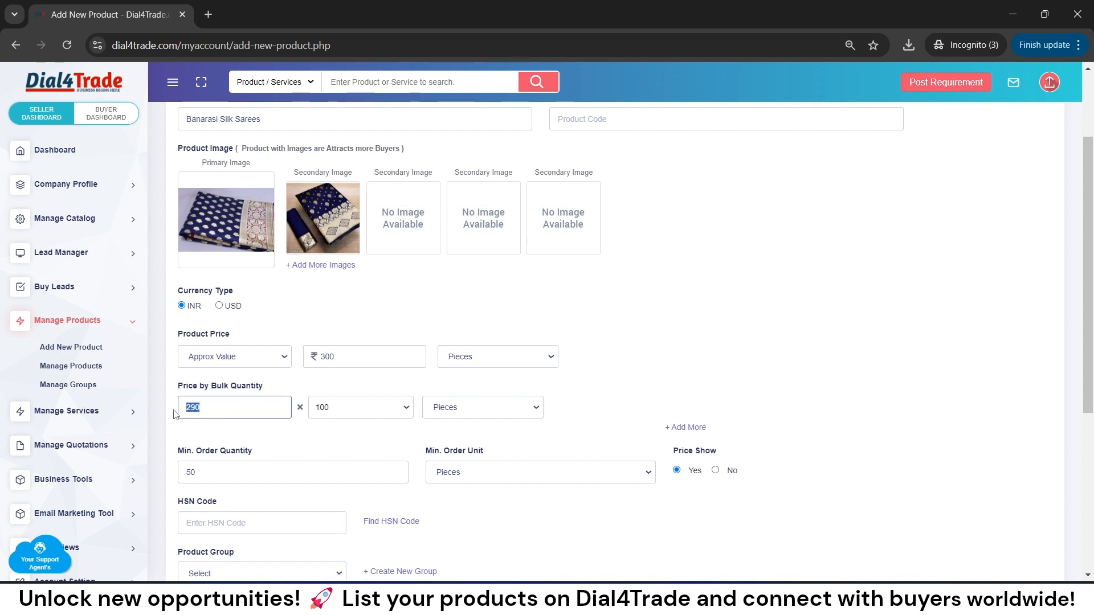
pyautogui.click(223, 418)
# Open the HSN code finder and search it for saree, sari and silk
pyautogui.moveTo(1080, 283); pyautogui.dragTo(1092, 369)
pyautogui.click(277, 363)
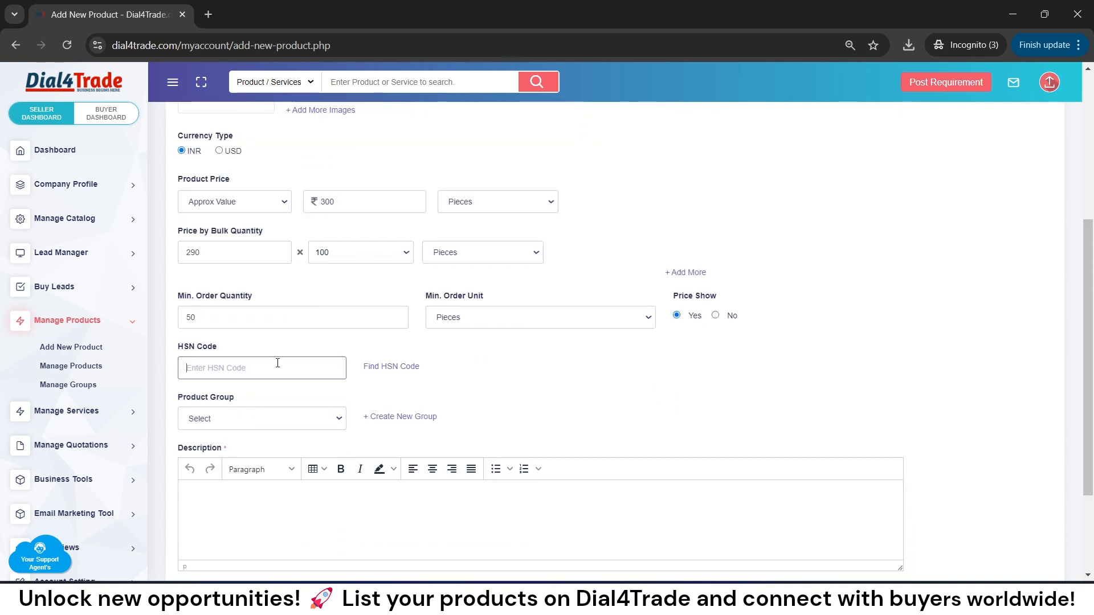
pyautogui.click(391, 367)
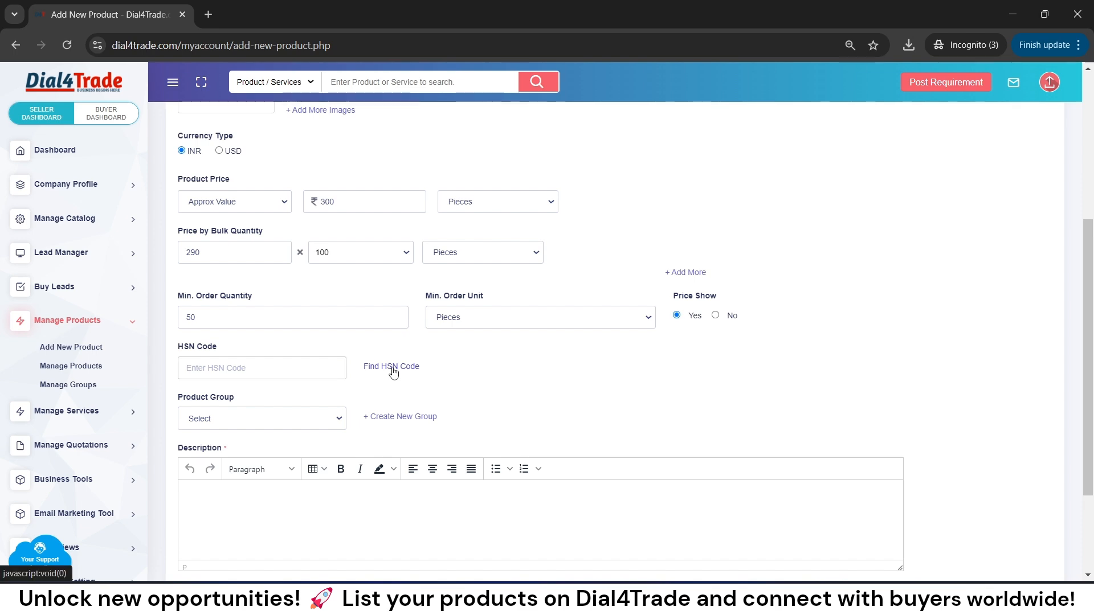
pyautogui.click(896, 117)
pyautogui.write('saree')
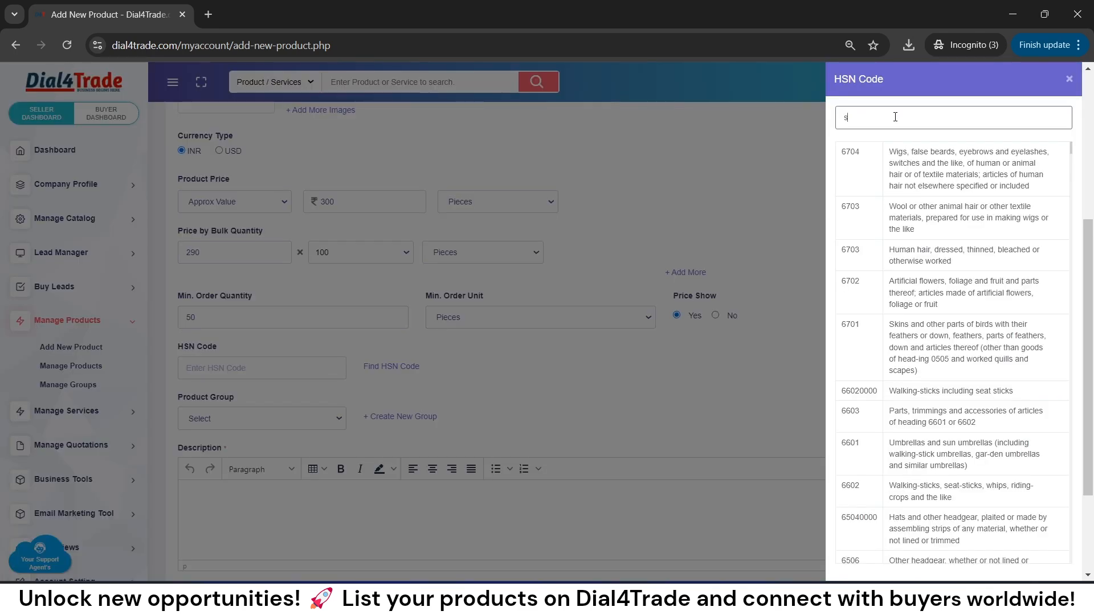
pyautogui.press('BackSpace')
pyautogui.press('BackSpace')
pyautogui.press('BackSpace')
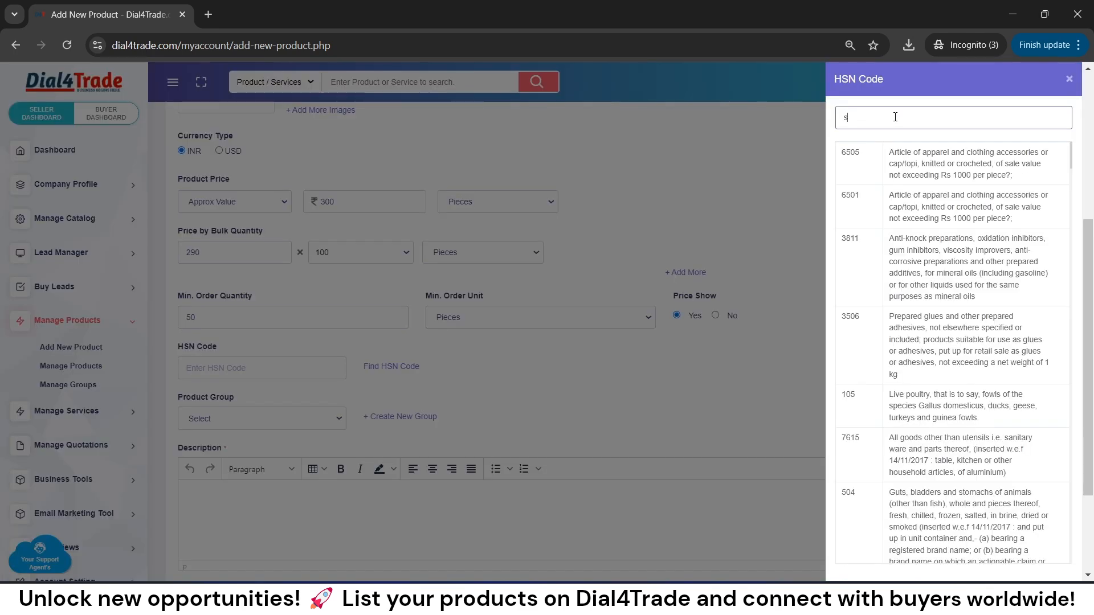
pyautogui.write('sari')
pyautogui.press('BackSpace')
pyautogui.press('BackSpace')
pyautogui.press('BackSpace')
pyautogui.press('BackSpace')
pyautogui.write('silk')
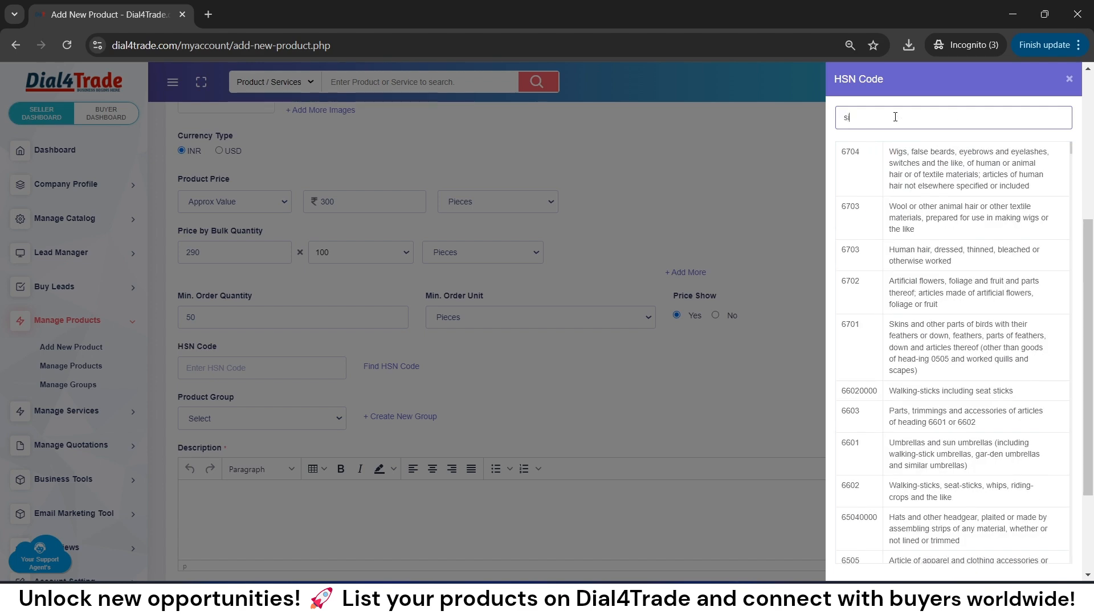
# Search the HSN code list for cloth and cloths, and close the finder without choosing a code
pyautogui.press('BackSpace')
pyautogui.press('BackSpace')
pyautogui.press('BackSpace')
pyautogui.press('BackSpace')
pyautogui.write('cloth')
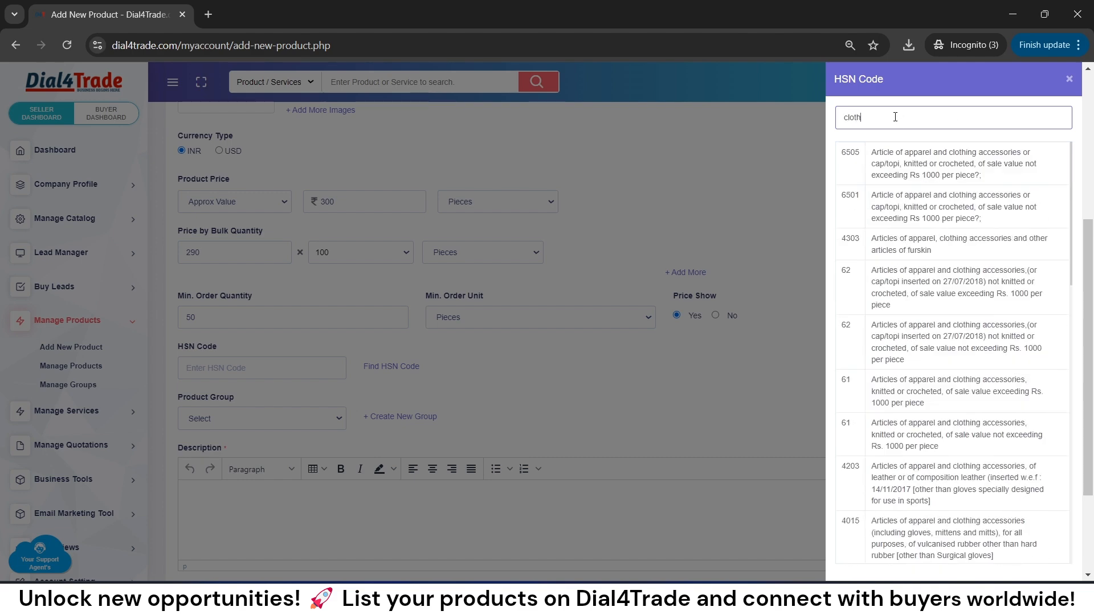
pyautogui.write('s')
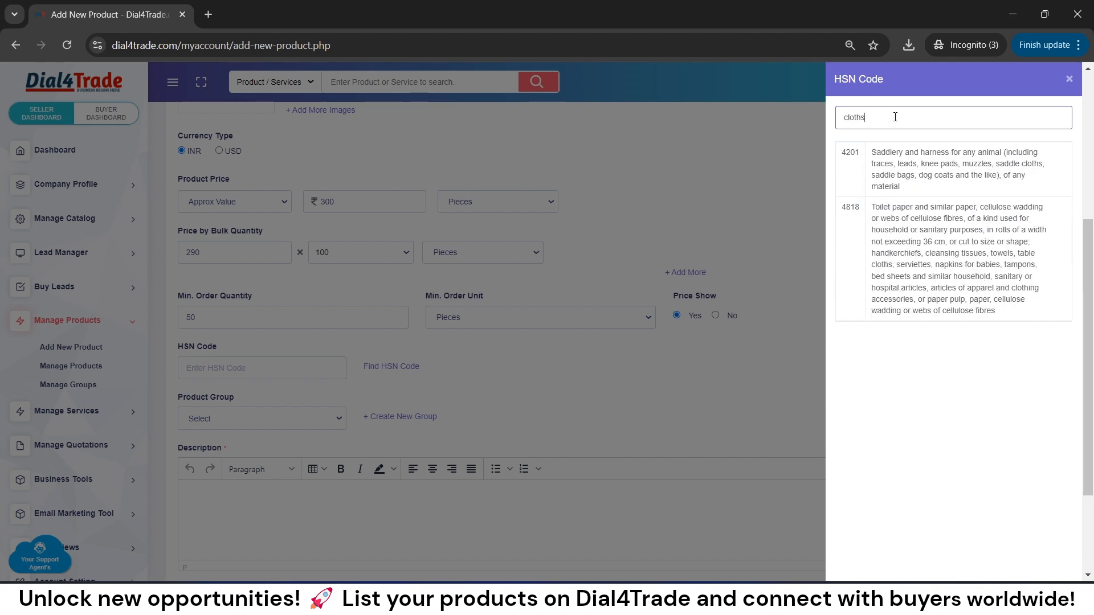
pyautogui.press('BackSpace')
pyautogui.press('BackSpace')
pyautogui.press('BackSpace')
pyautogui.press('BackSpace')
pyautogui.press('BackSpace')
pyautogui.press('BackSpace')
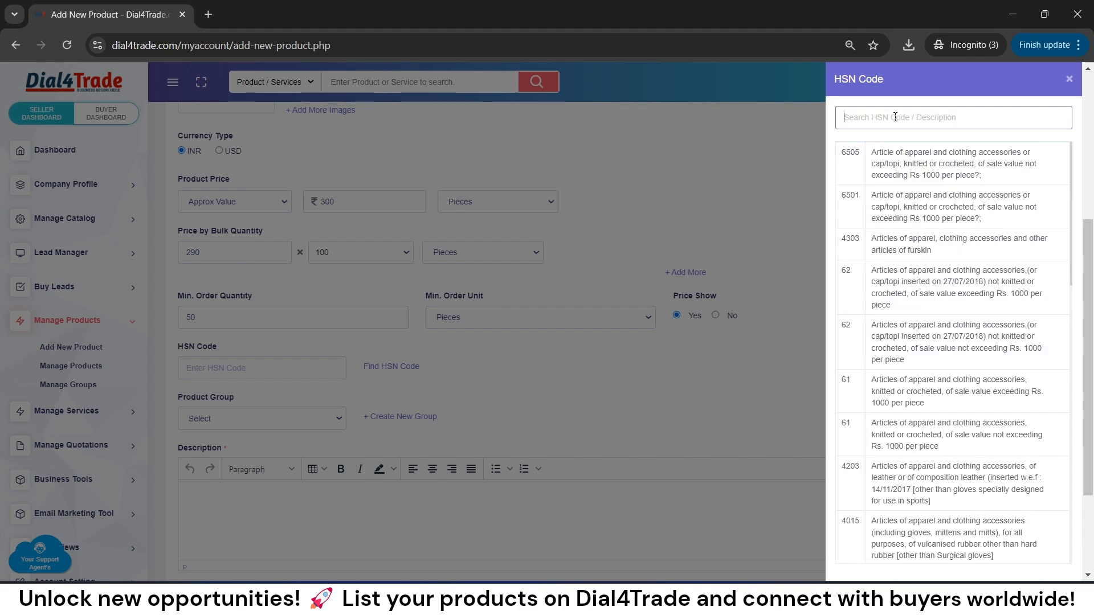
pyautogui.click(1069, 79)
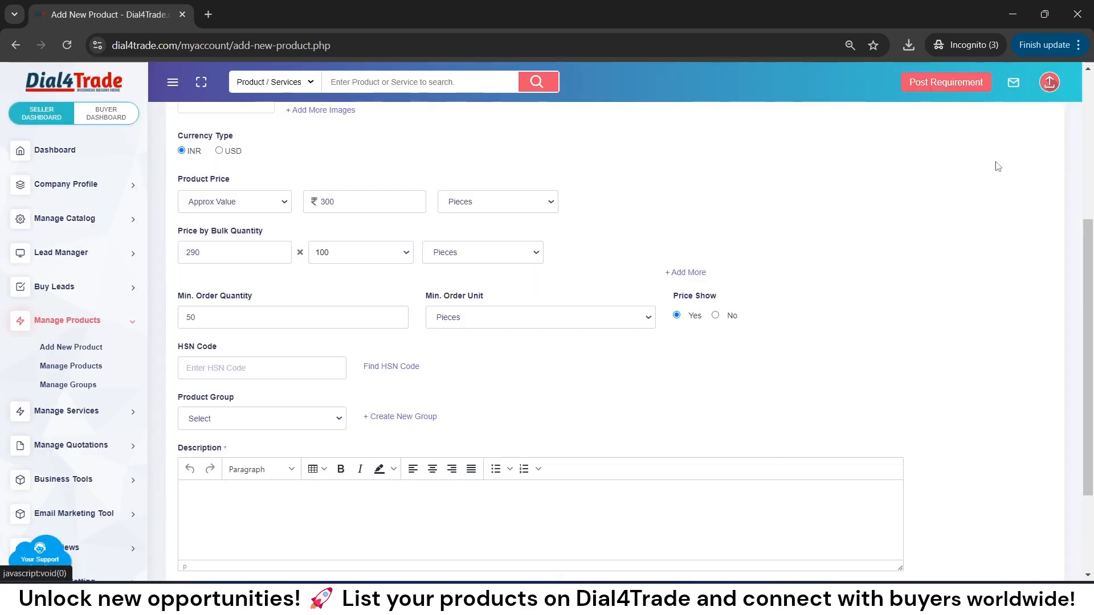
pyautogui.click(204, 426)
pyautogui.click(205, 425)
pyautogui.click(206, 426)
pyautogui.click(206, 426)
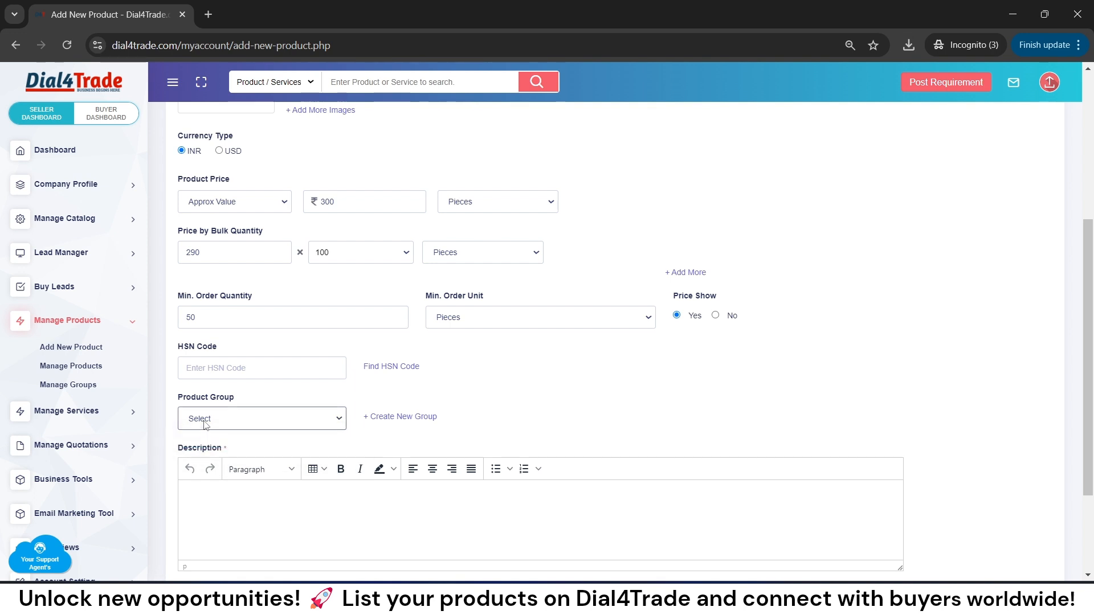
pyautogui.click(397, 419)
pyautogui.click(398, 421)
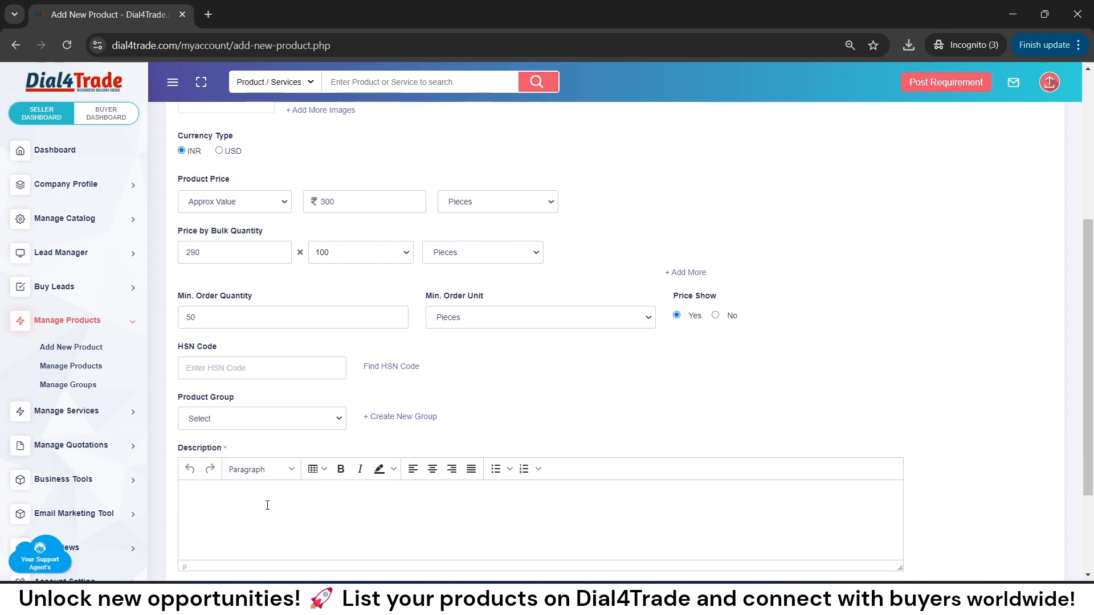
# Copy the product description paragraph from the Google Docs document into the Description field and save the product information
pyautogui.moveTo(177, 449); pyautogui.dragTo(234, 449)
pyautogui.click(229, 489)
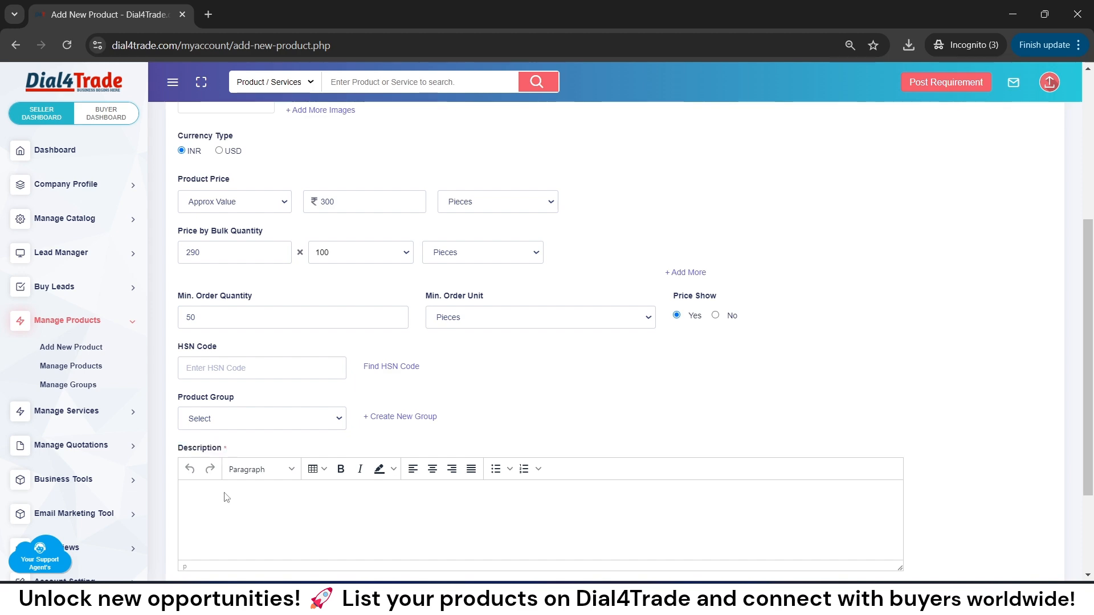
pyautogui.hotkey('alt', 'Tab')
pyautogui.moveTo(312, 512); pyautogui.dragTo(760, 454)
pyautogui.hotkey('ctrl', 'c')
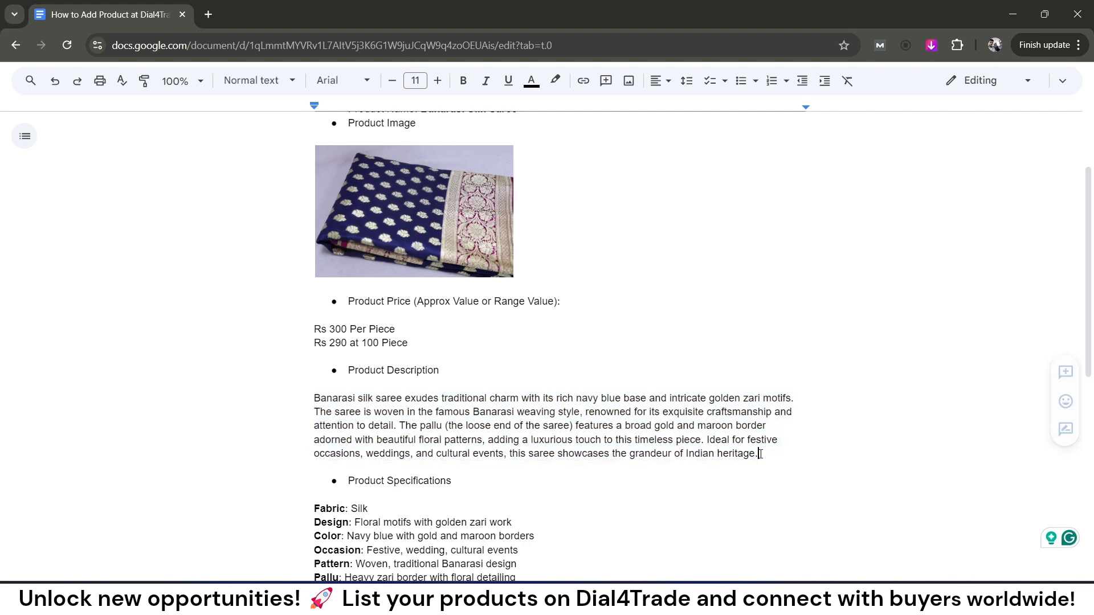
pyautogui.hotkey('alt', 'Tab')
pyautogui.click(420, 502)
pyautogui.hotkey('ctrl', 'v')
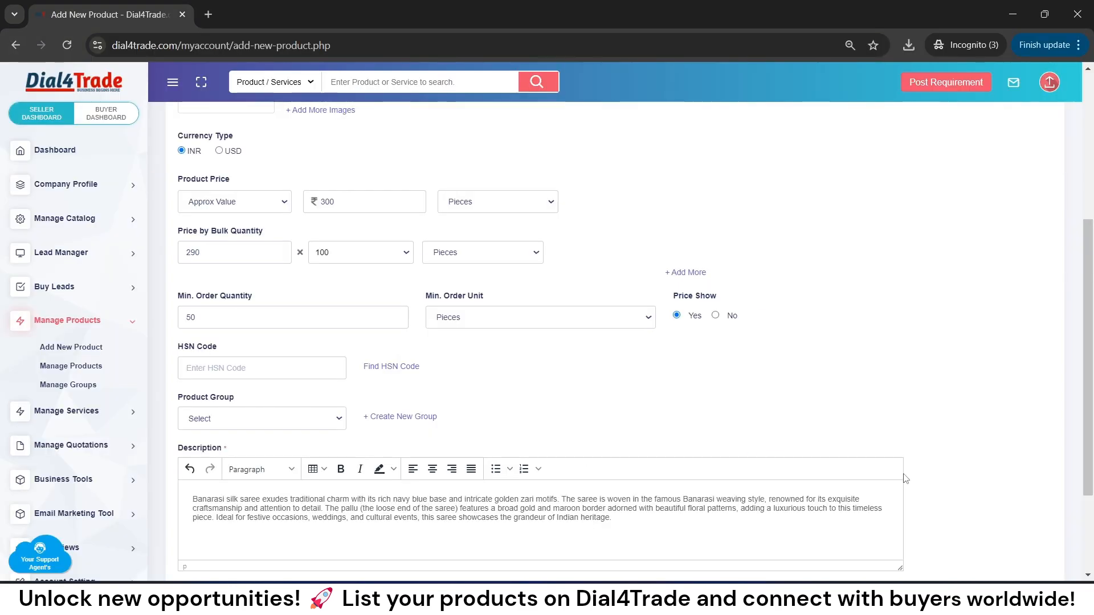
pyautogui.scroll(-3, 1093, 438)
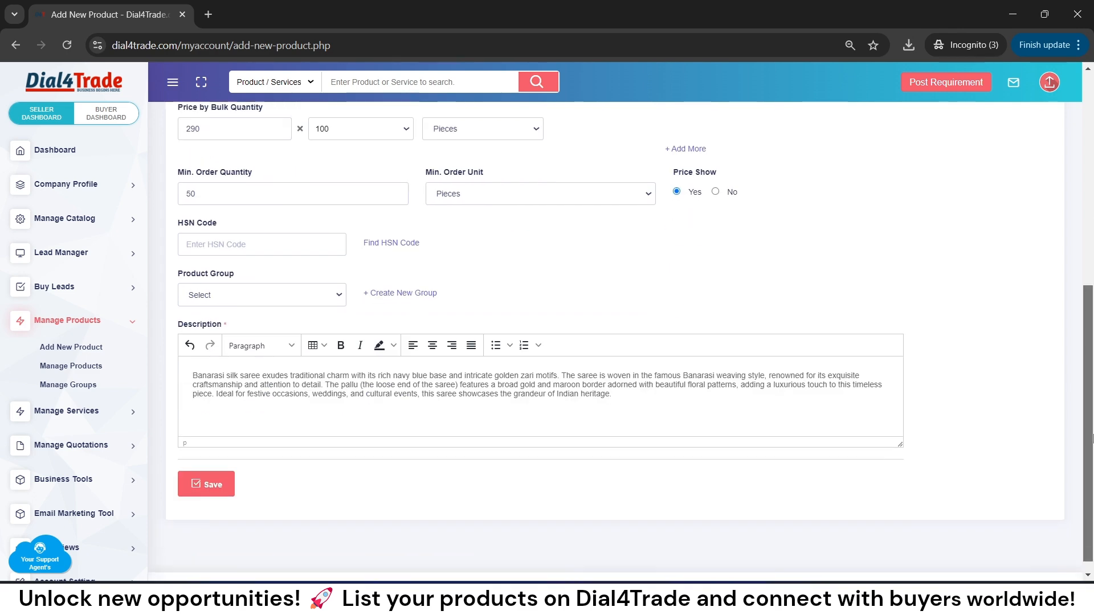
pyautogui.click(209, 485)
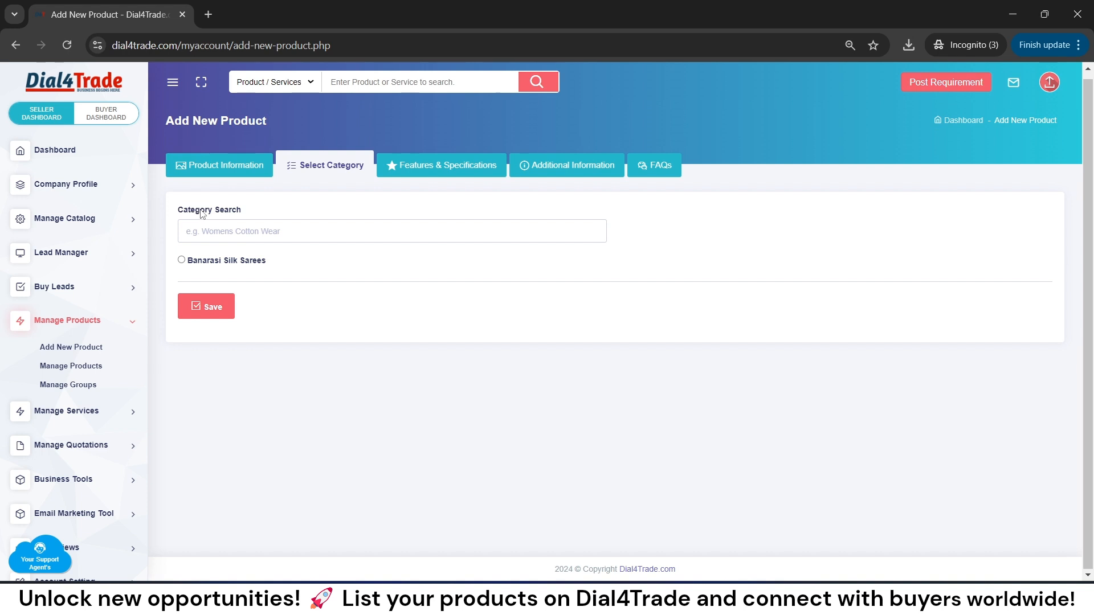
# Search the product categories for women and women saree, and clear the search
pyautogui.moveTo(244, 213); pyautogui.dragTo(176, 213)
pyautogui.click(177, 213)
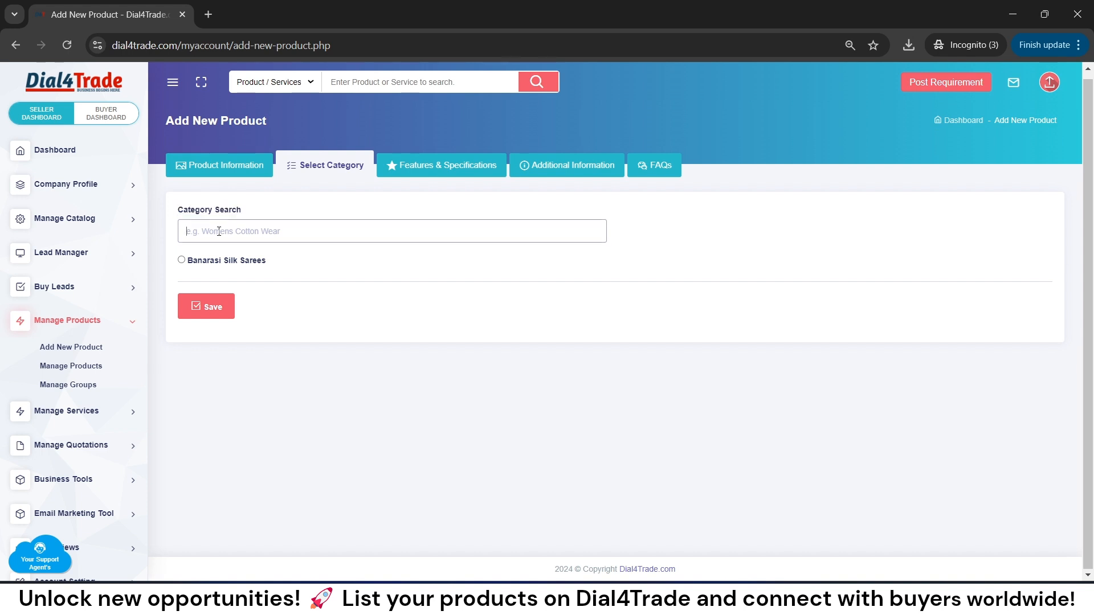
pyautogui.write('women')
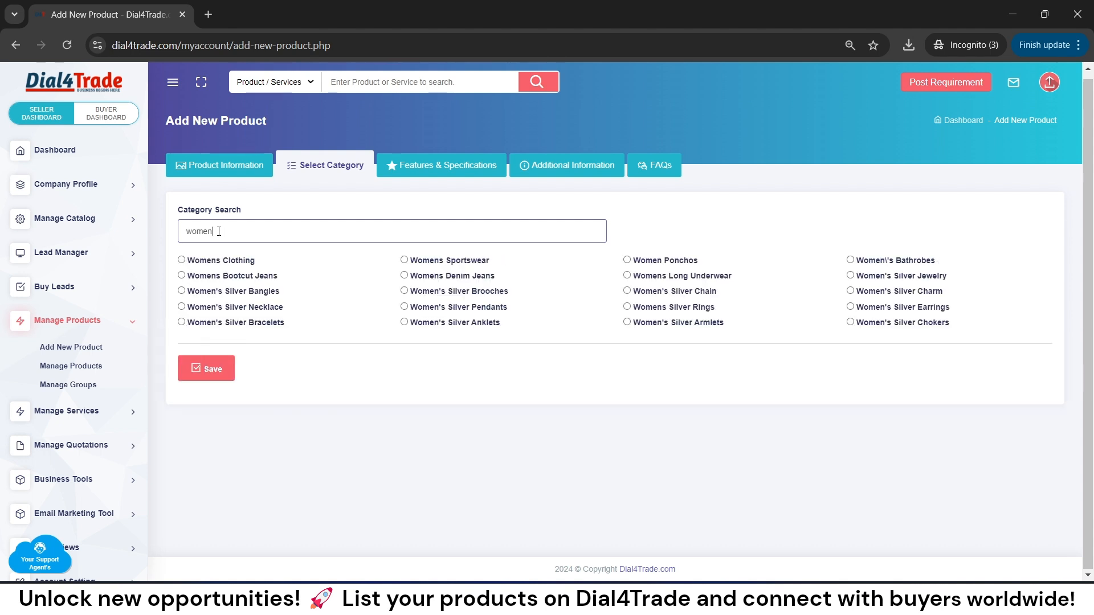
pyautogui.write('aree')
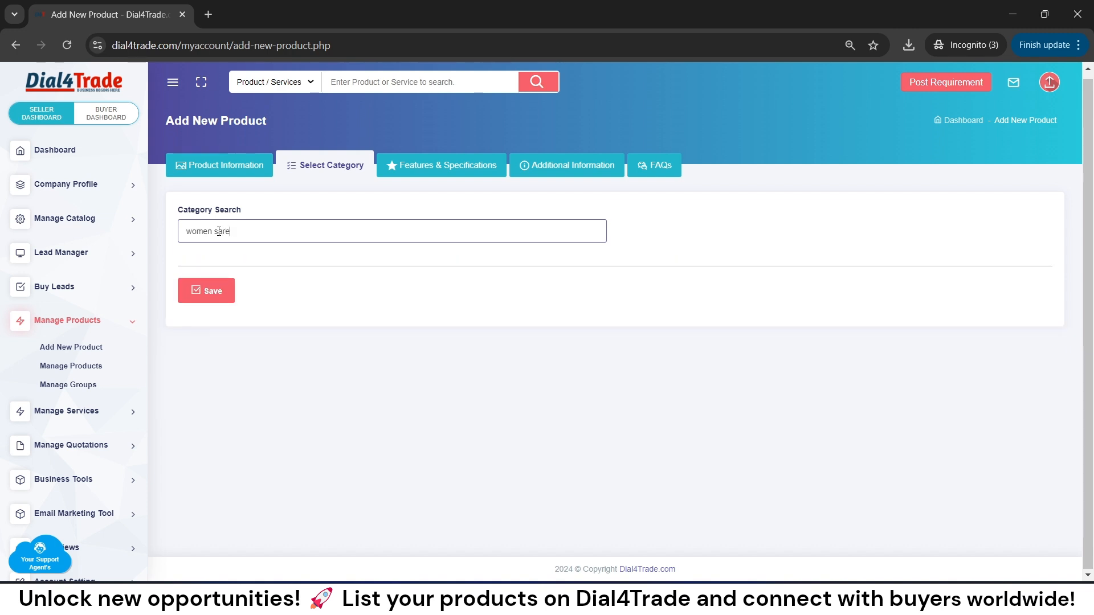
pyautogui.press('BackSpace')
pyautogui.press('BackSpace')
pyautogui.press('BackSpace')
pyautogui.press('BackSpace')
pyautogui.press('BackSpace')
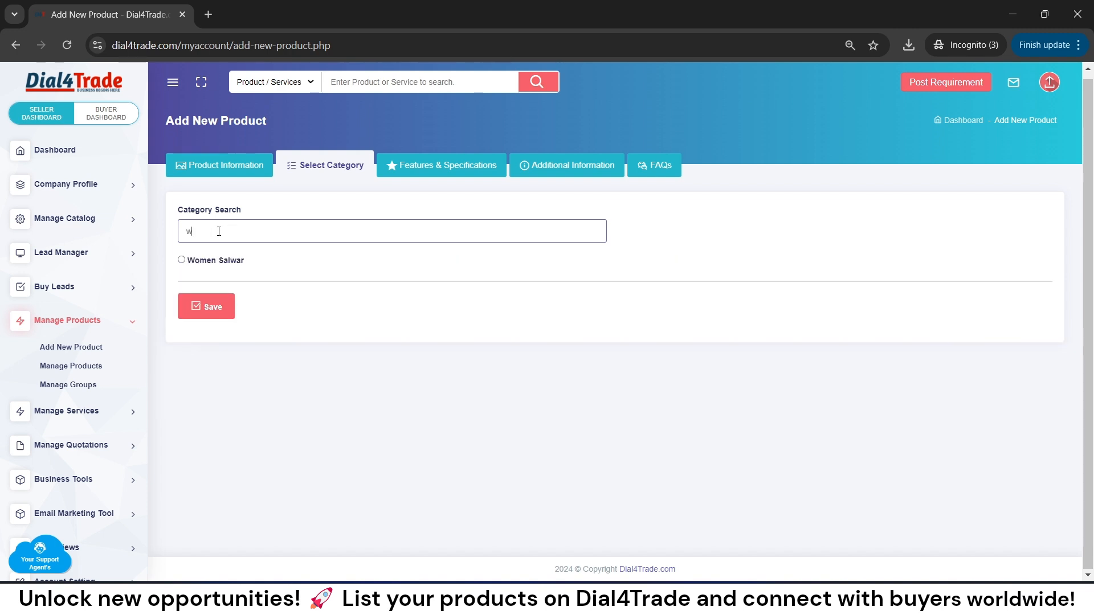
# Search the categories for women wear, choose Women Wear and save the category
pyautogui.write('wom')
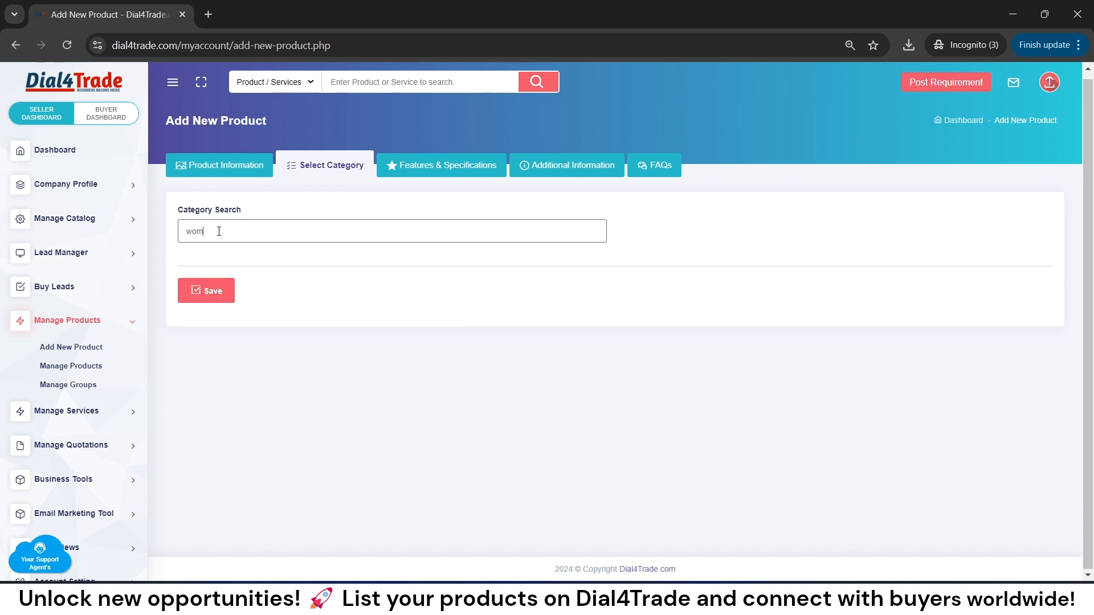
pyautogui.write('en wear')
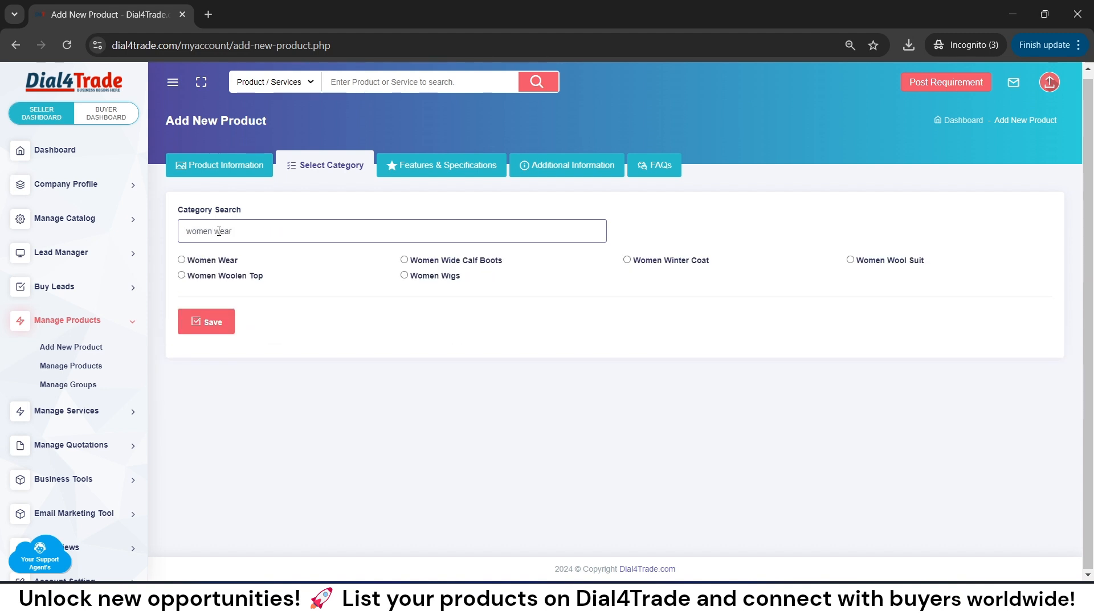
pyautogui.click(182, 261)
pyautogui.click(213, 317)
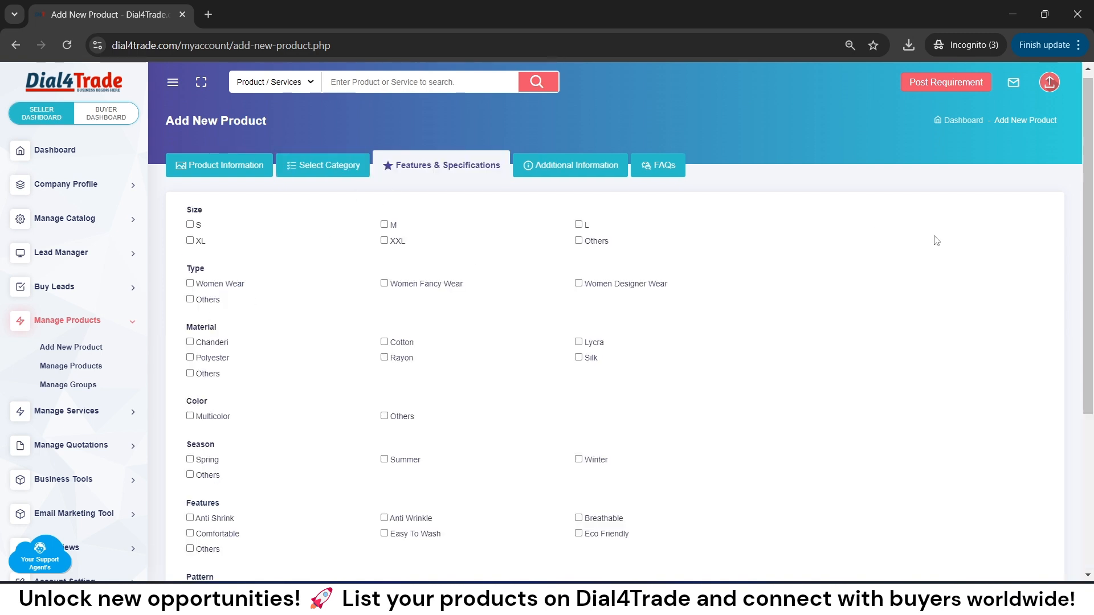
# Review the Size, Type, Material and other specification options and add an empty custom product attribute row
pyautogui.moveTo(173, 211); pyautogui.dragTo(328, 351)
pyautogui.click(328, 351)
pyautogui.scroll(-1, 1092, 243)
pyautogui.moveTo(1093, 240); pyautogui.dragTo(1052, 371)
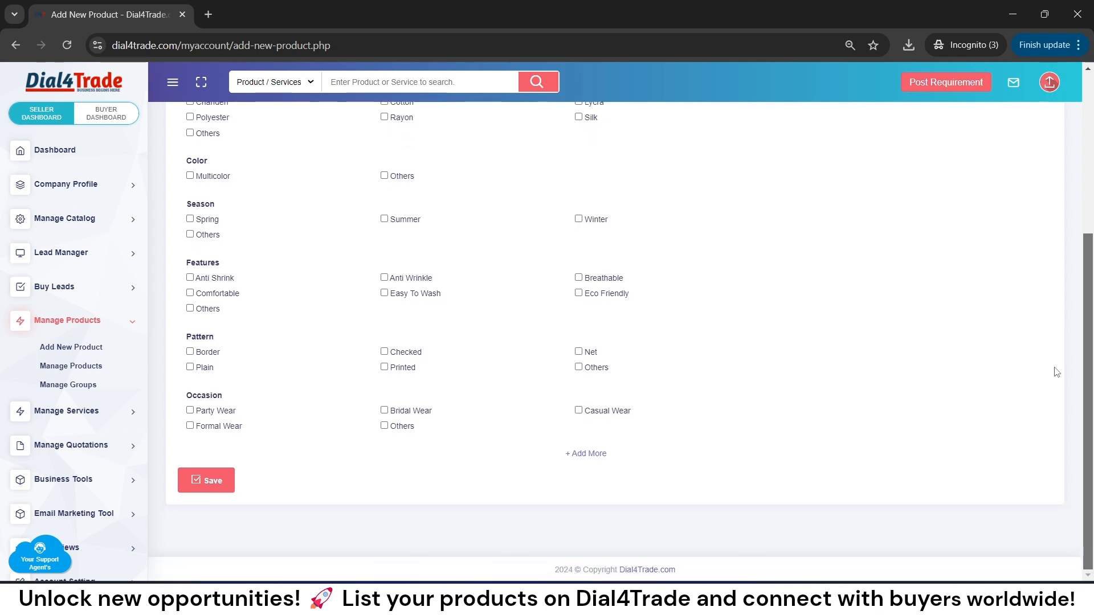
pyautogui.click(589, 455)
pyautogui.click(373, 465)
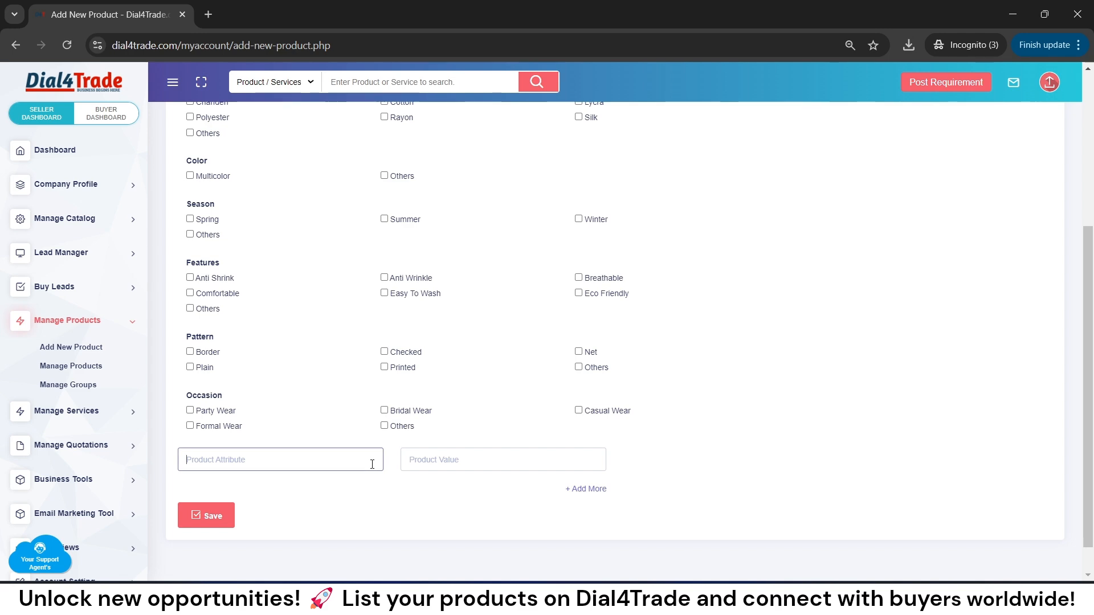
# Copy the Fabric specification and its value Silk from the Google Docs document into the empty custom attribute row
pyautogui.hotkey('alt', 'Tab')
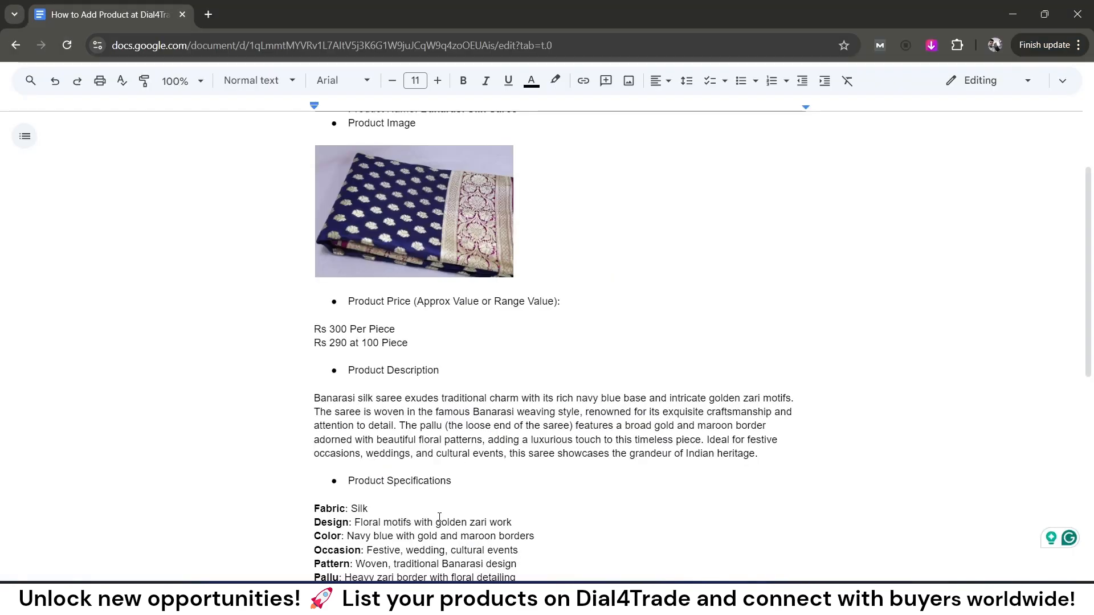
pyautogui.moveTo(313, 508); pyautogui.dragTo(345, 510)
pyautogui.click(345, 510)
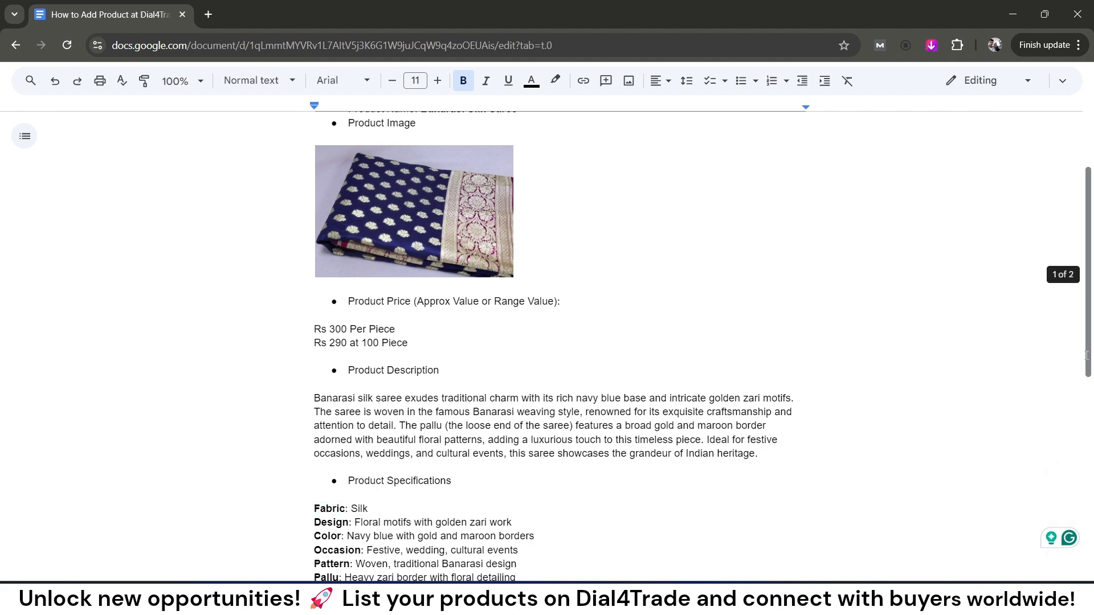
pyautogui.scroll(-3, 1084, 360)
pyautogui.doubleClick(329, 329)
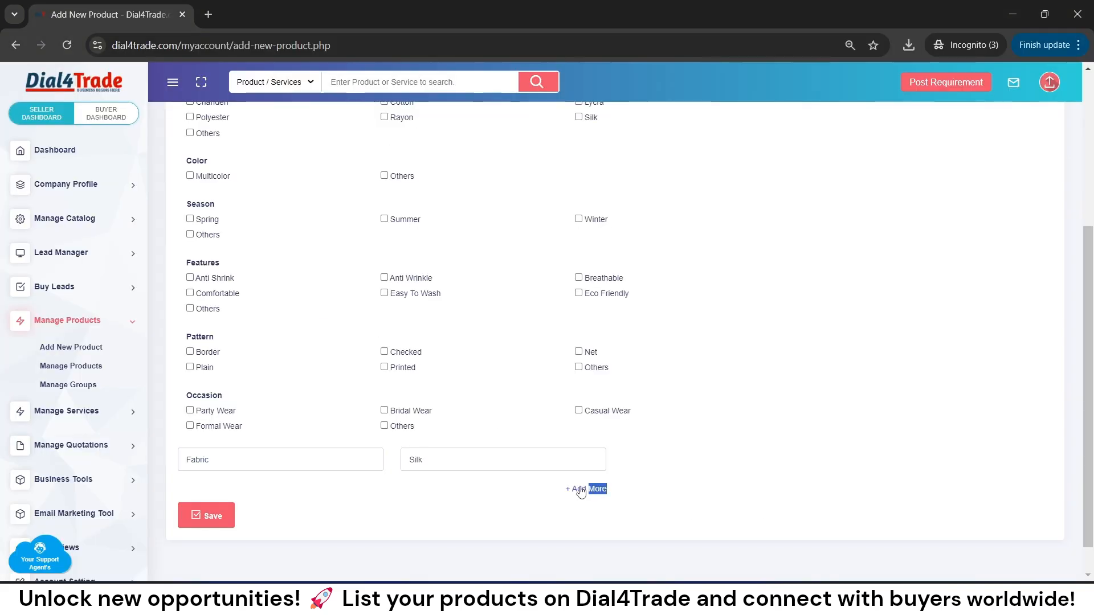
# Add more attribute rows and copy in Design as "Floral motifs with golden zari work" and Color as "Navy blue with gold and maroon borders"
pyautogui.click(587, 492)
pyautogui.click(589, 524)
pyautogui.scroll(-1, 1088, 371)
pyautogui.scroll(-2, 910, 473)
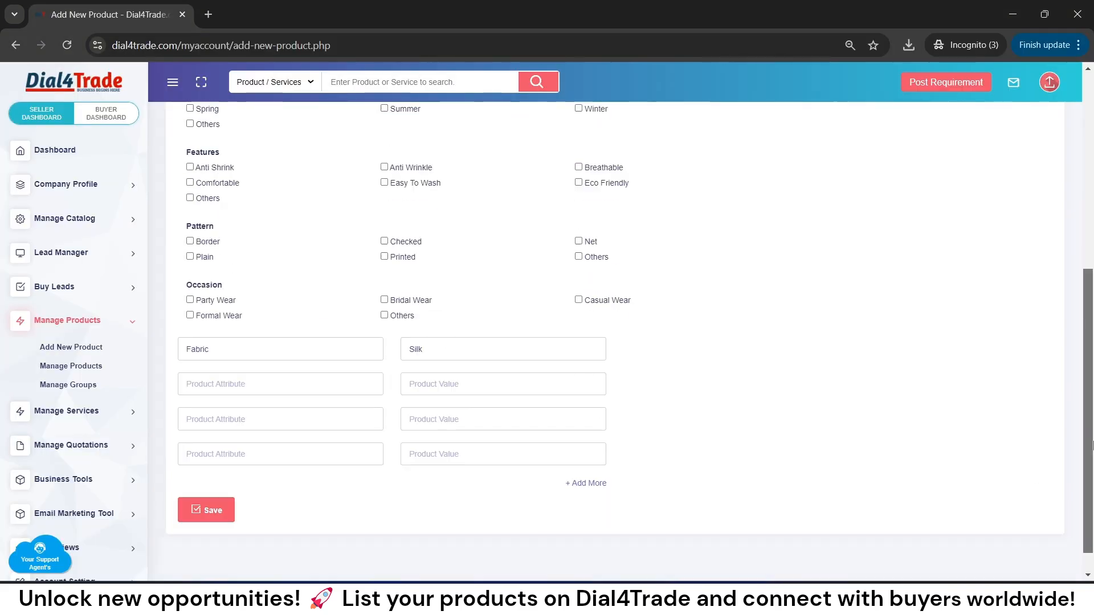
pyautogui.doubleClick(332, 342)
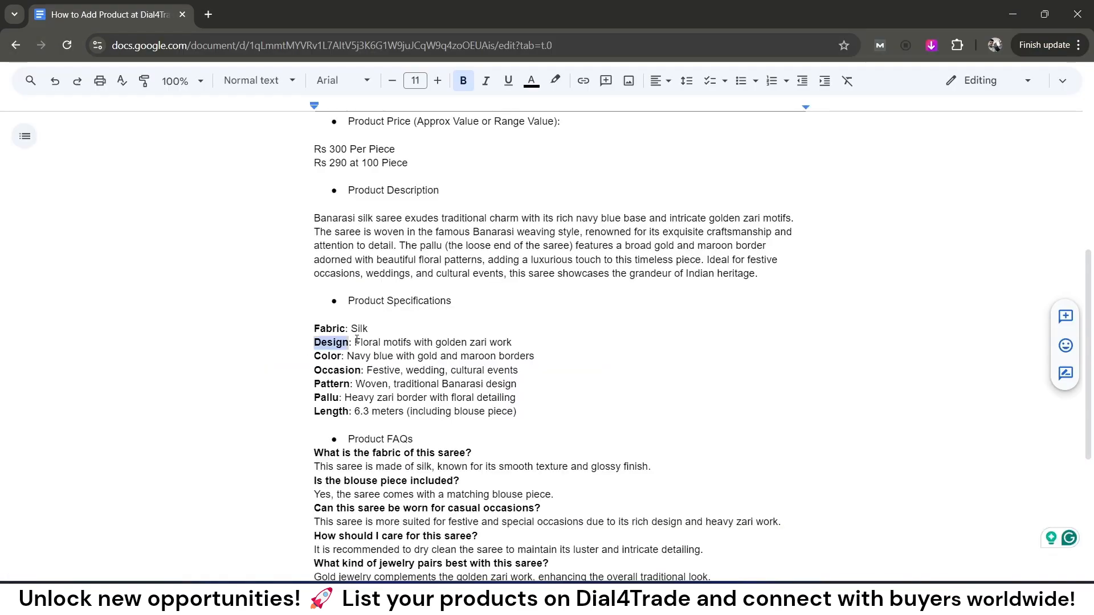
pyautogui.moveTo(354, 343); pyautogui.dragTo(511, 342)
pyautogui.doubleClick(328, 356)
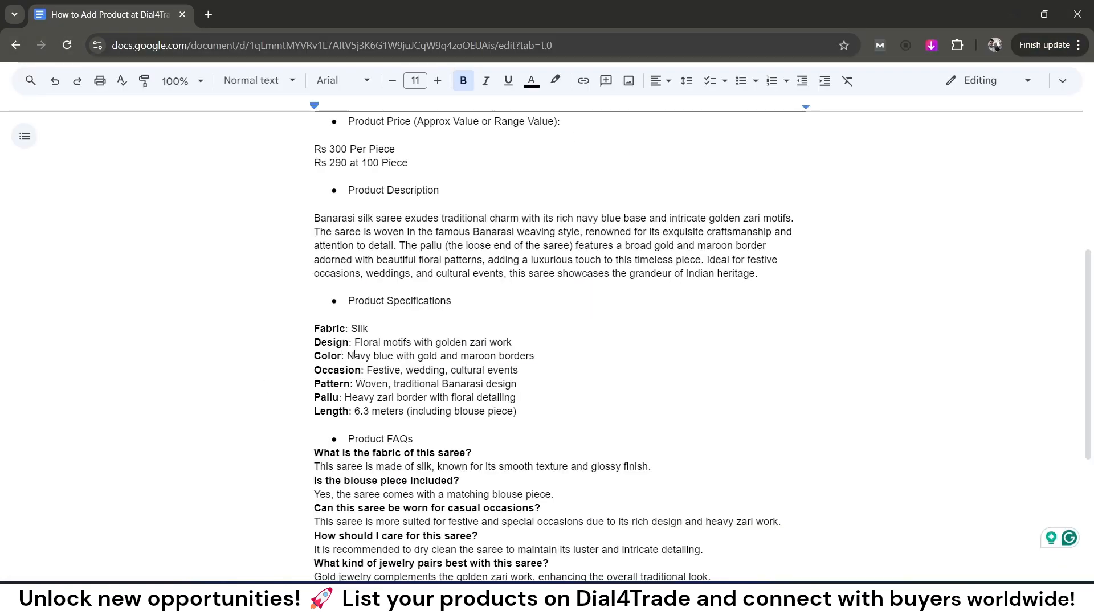
pyautogui.moveTo(355, 356)
pyautogui.mouseDown()
pyautogui.moveTo(534, 356)
pyautogui.moveTo(314, 357)
pyautogui.moveTo(347, 356)
pyautogui.mouseUp()
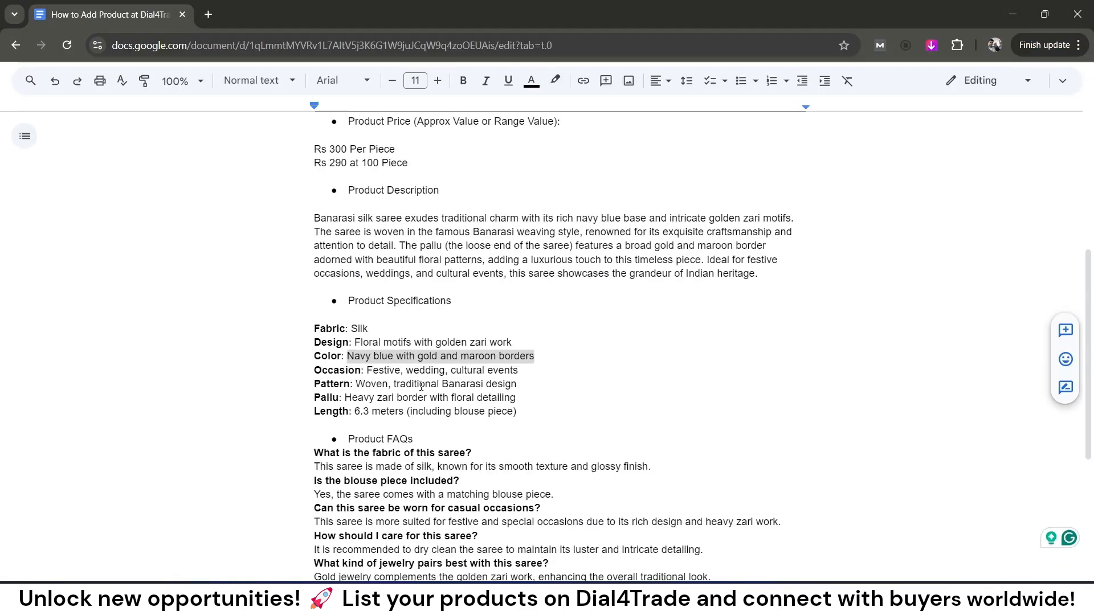
# Copy Occasion with "Festive, wedding, cultural events" and Pattern with "Woven, traditional Banarasi design" from the document into the next attribute rows
pyautogui.doubleClick(336, 370)
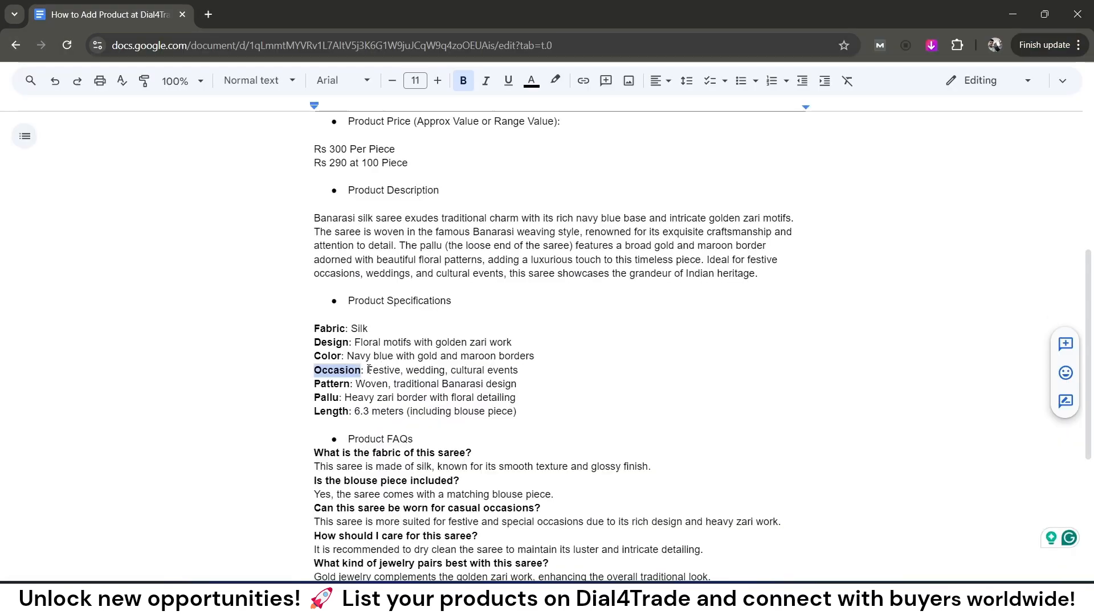
pyautogui.moveTo(367, 371); pyautogui.dragTo(518, 370)
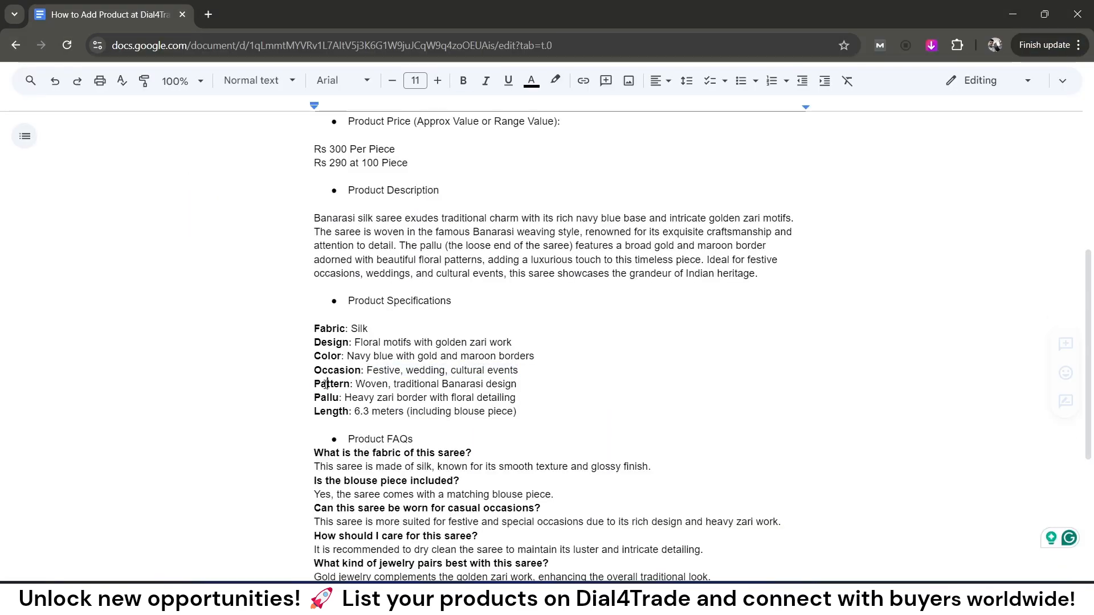
pyautogui.doubleClick(366, 384)
pyautogui.press('Tab')
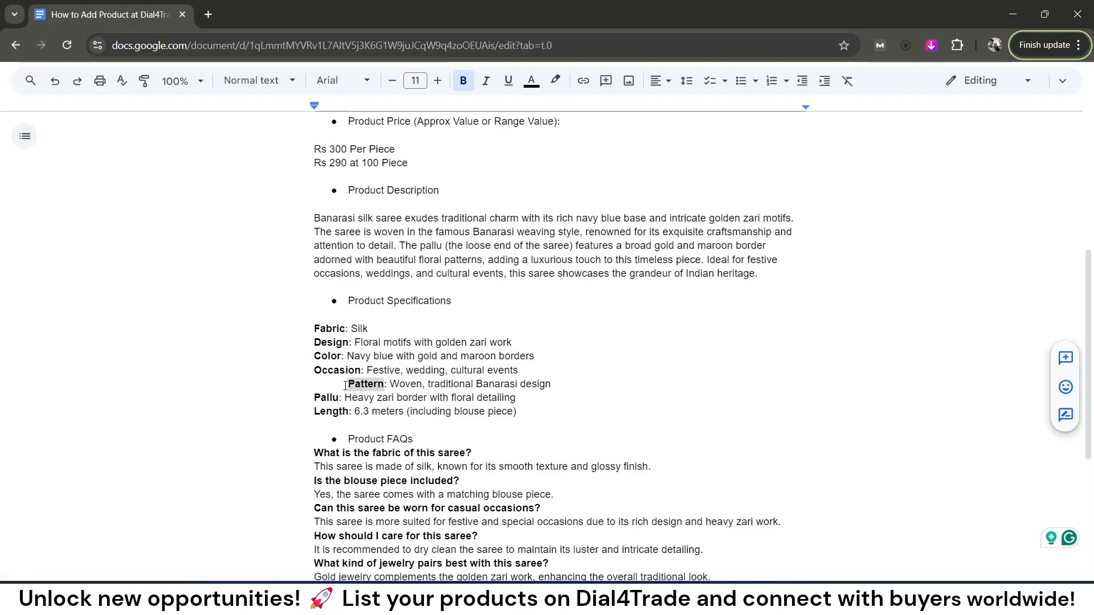
pyautogui.hotkey('ctrl', 'z')
pyautogui.moveTo(355, 384); pyautogui.dragTo(520, 384)
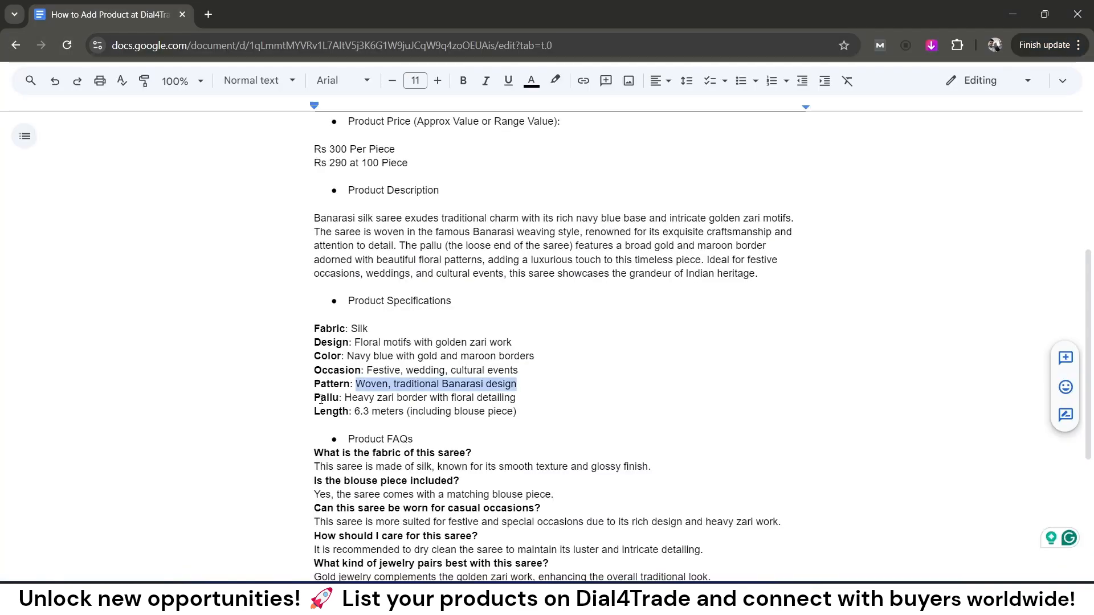
# Fill the last attribute rows with Pallu "Heavy zari border with floral detailing" and Length "6.3 meters (including blouse piece)", and save the specifications
pyautogui.doubleClick(327, 398)
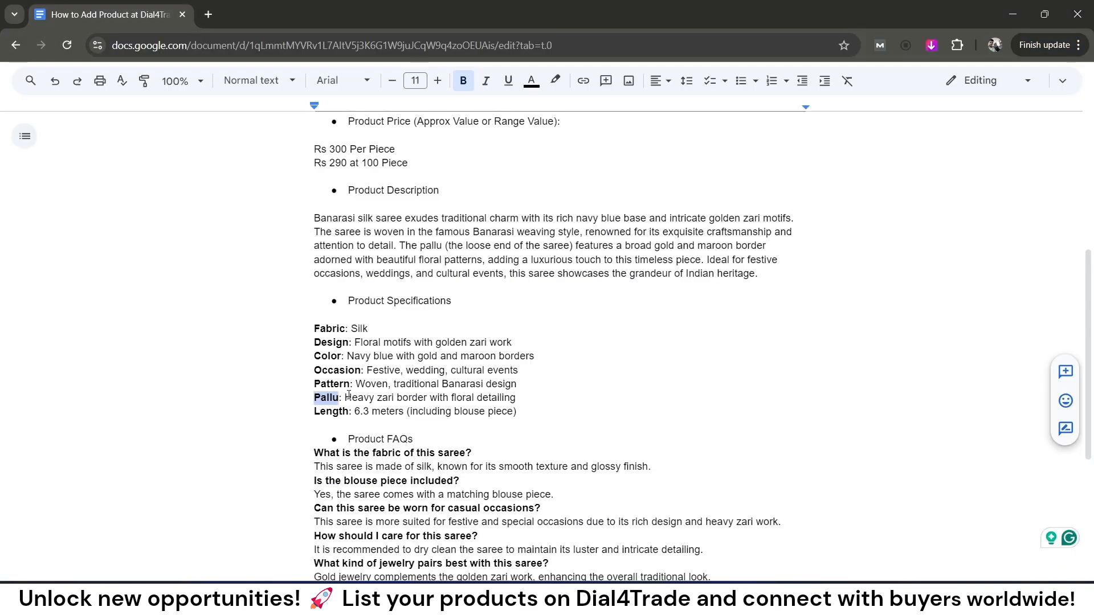
pyautogui.moveTo(346, 398); pyautogui.dragTo(516, 398)
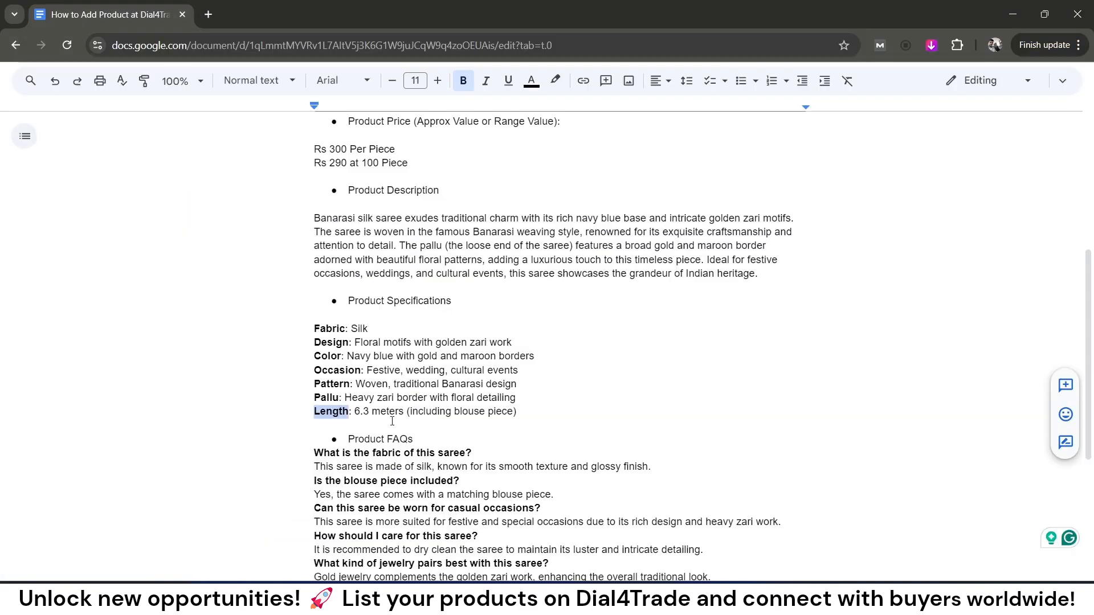
pyautogui.moveTo(354, 412); pyautogui.dragTo(518, 411)
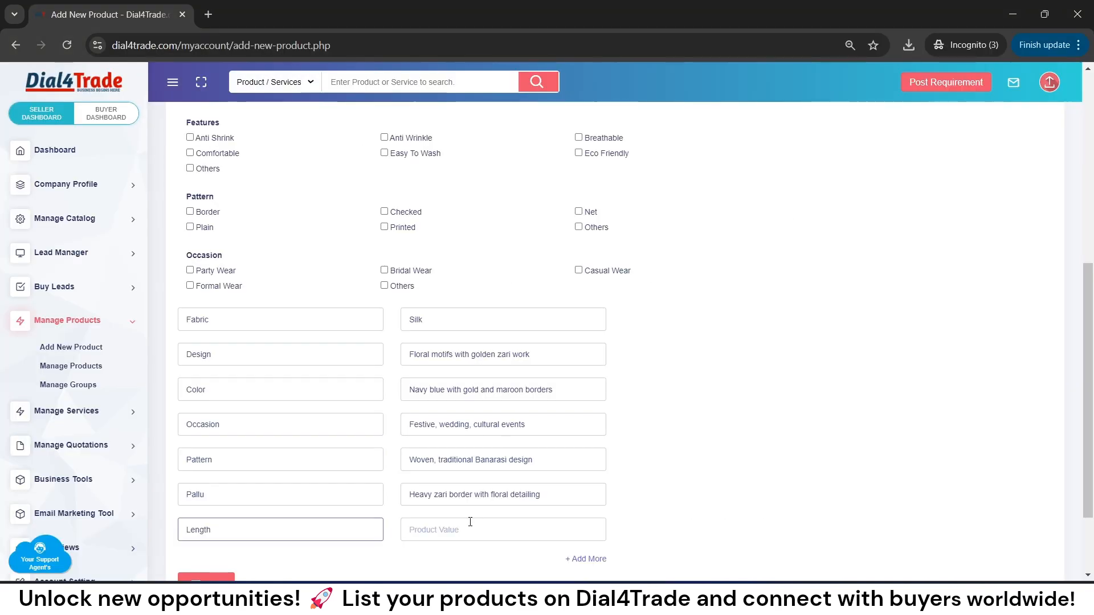
pyautogui.click(472, 522)
pyautogui.write('6.3 meters (including blouse piece)')
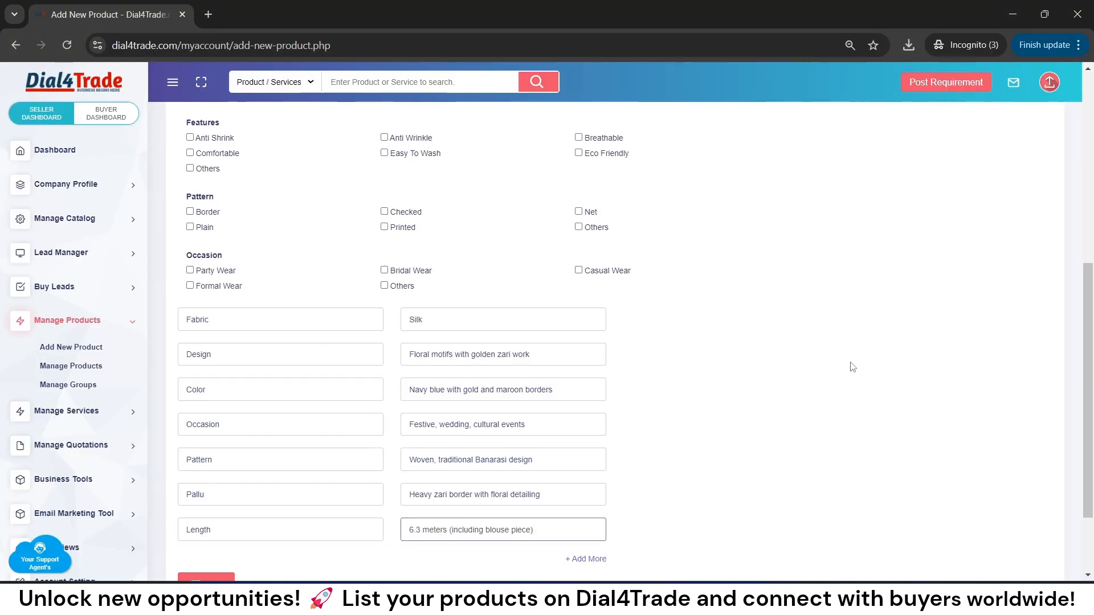
pyautogui.moveTo(1089, 339); pyautogui.dragTo(1084, 372)
pyautogui.click(201, 524)
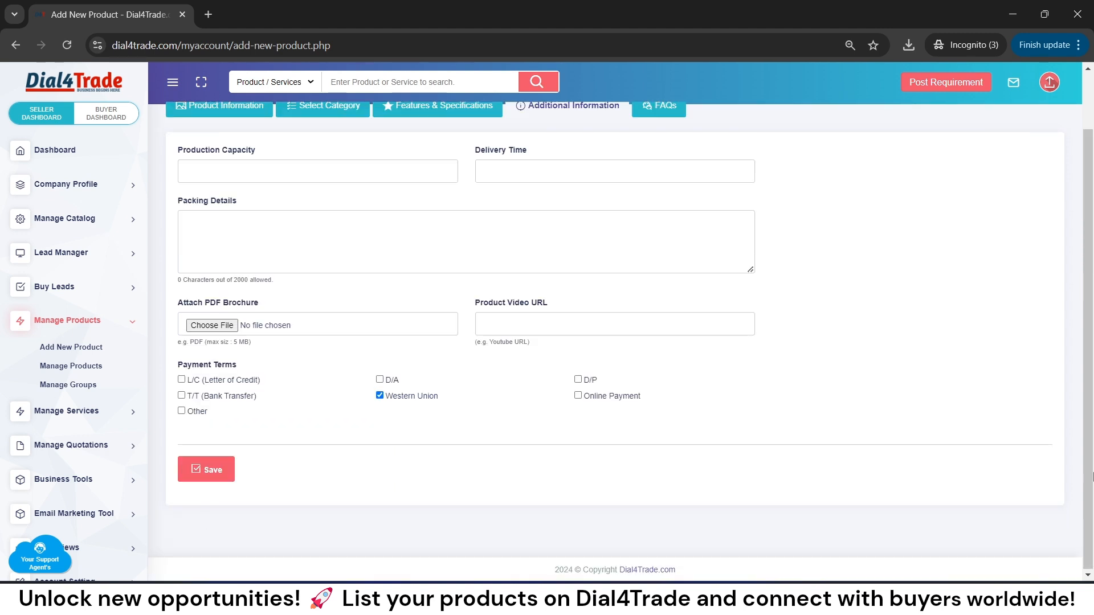
# Enter production capacity "1000 Per Day", delivery time "5 - 10 Day" and packing details "Well Packing Material" in the additional information
pyautogui.moveTo(1089, 432); pyautogui.dragTo(1091, 235)
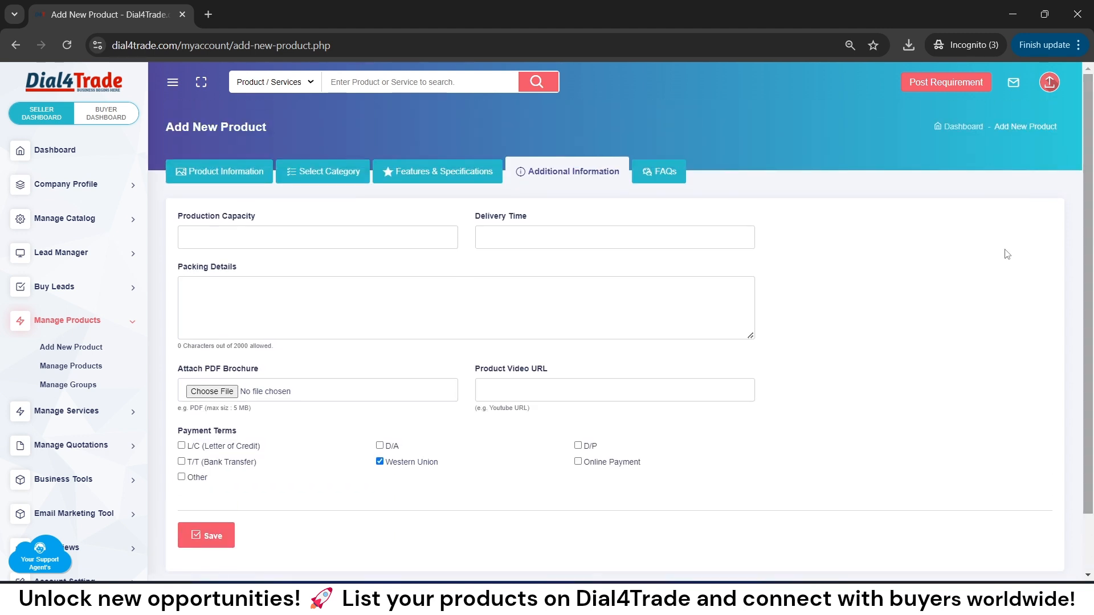
pyautogui.click(230, 234)
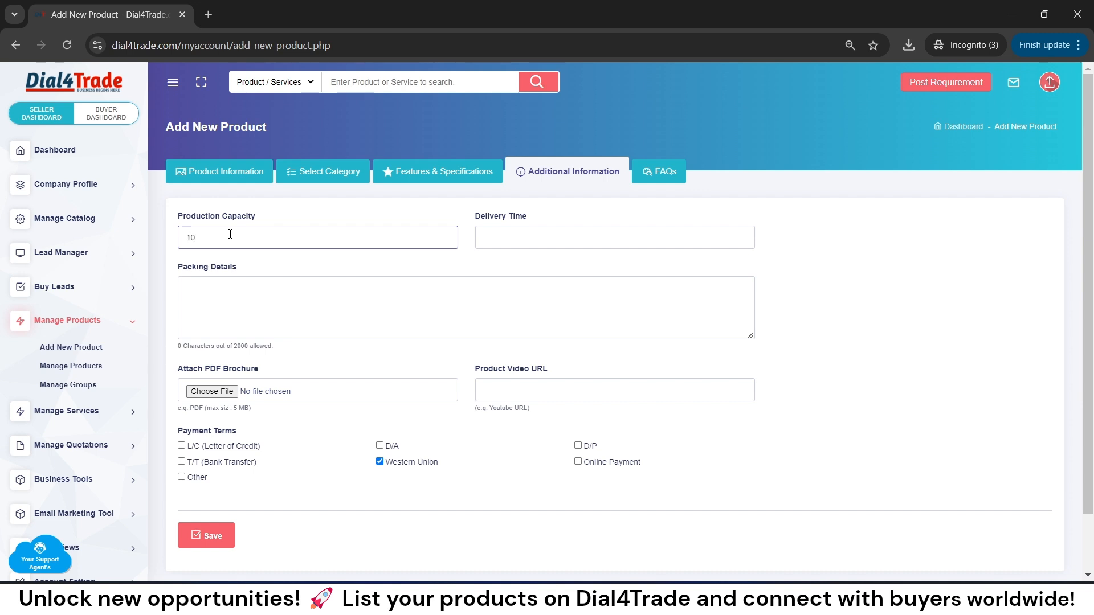
pyautogui.write('1000 Per Day')
pyautogui.click(500, 240)
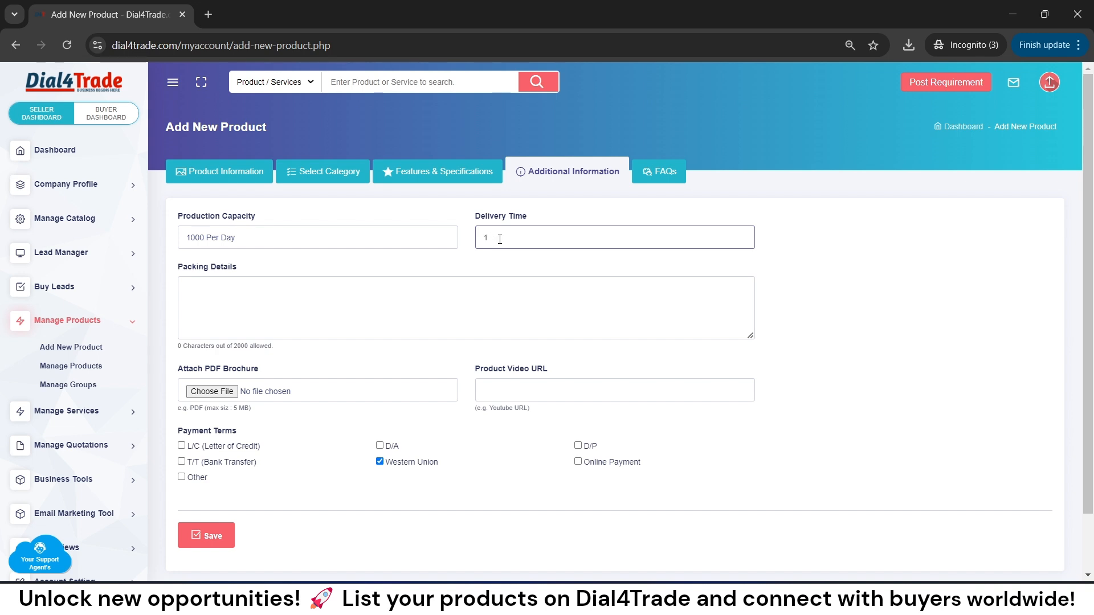
pyautogui.write('5 - 10 Day')
pyautogui.click(412, 290)
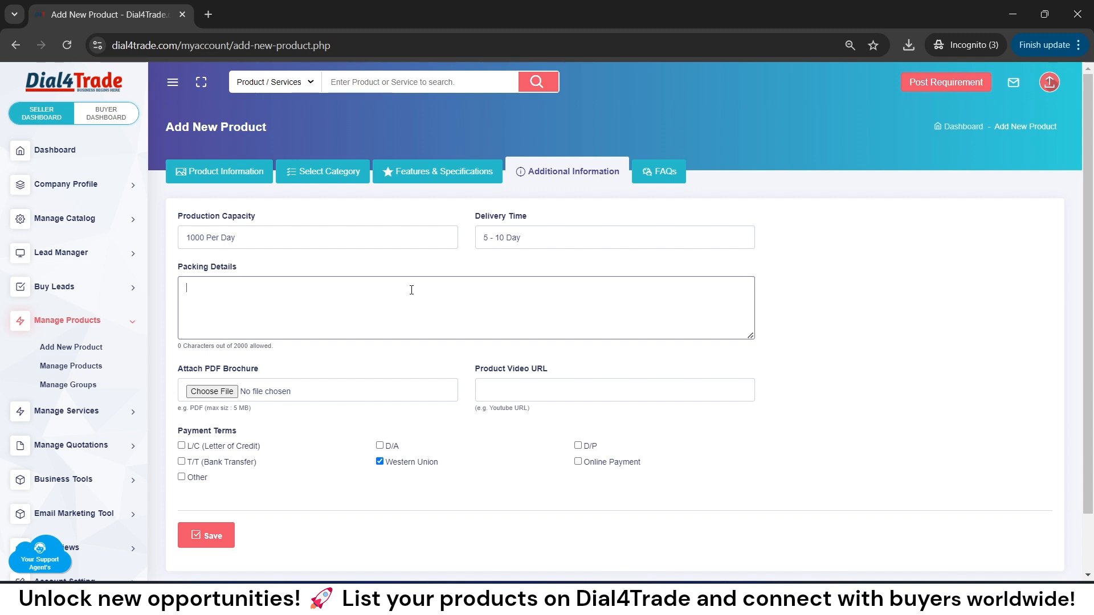
pyautogui.write('Well Packing Material')
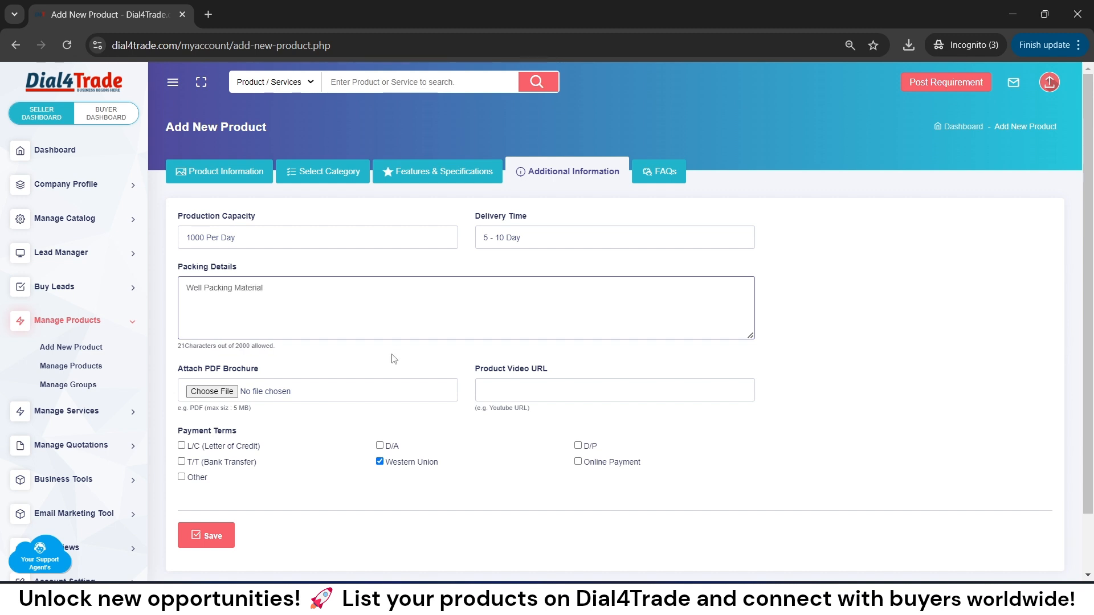
pyautogui.click(219, 391)
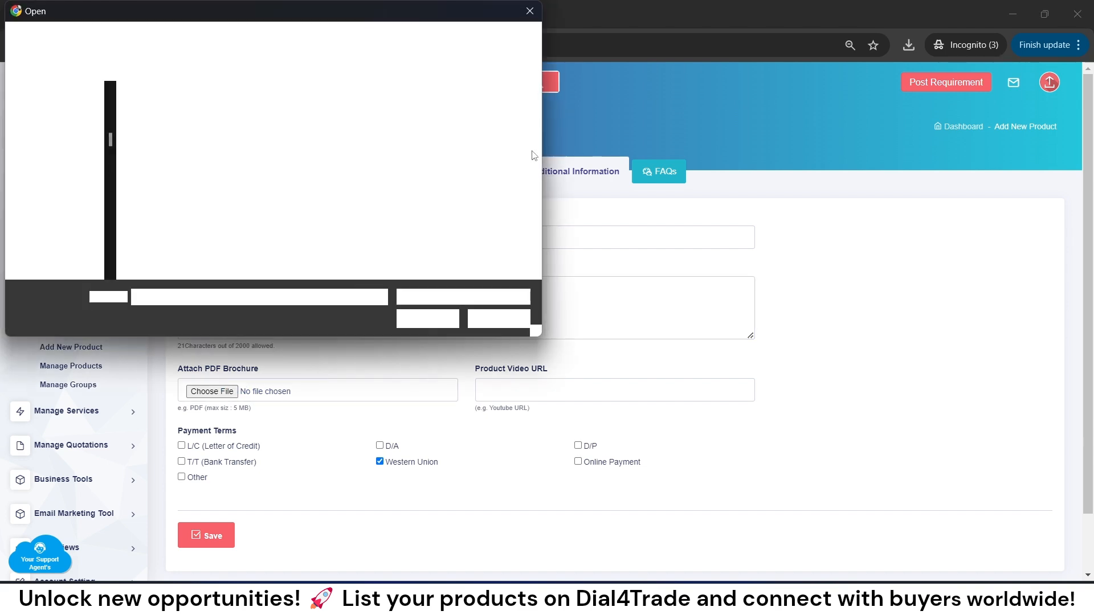
pyautogui.click(530, 11)
pyautogui.click(494, 390)
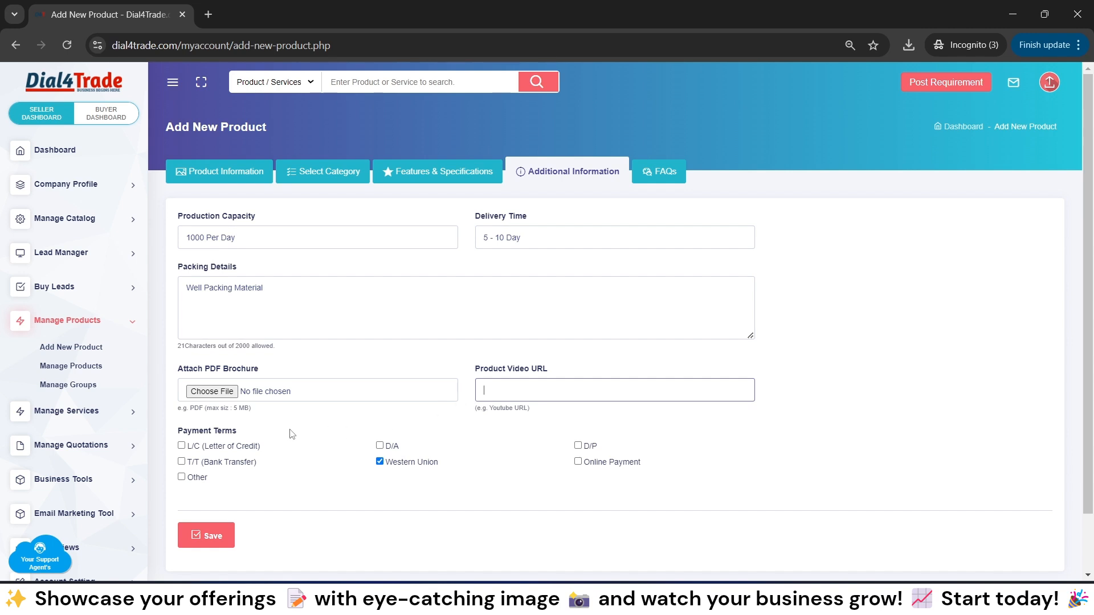
# Select T/T (Bank Transfer), Western Union and Online Payment as the payment terms and save the additional information
pyautogui.moveTo(183, 433); pyautogui.dragTo(243, 434)
pyautogui.click(244, 434)
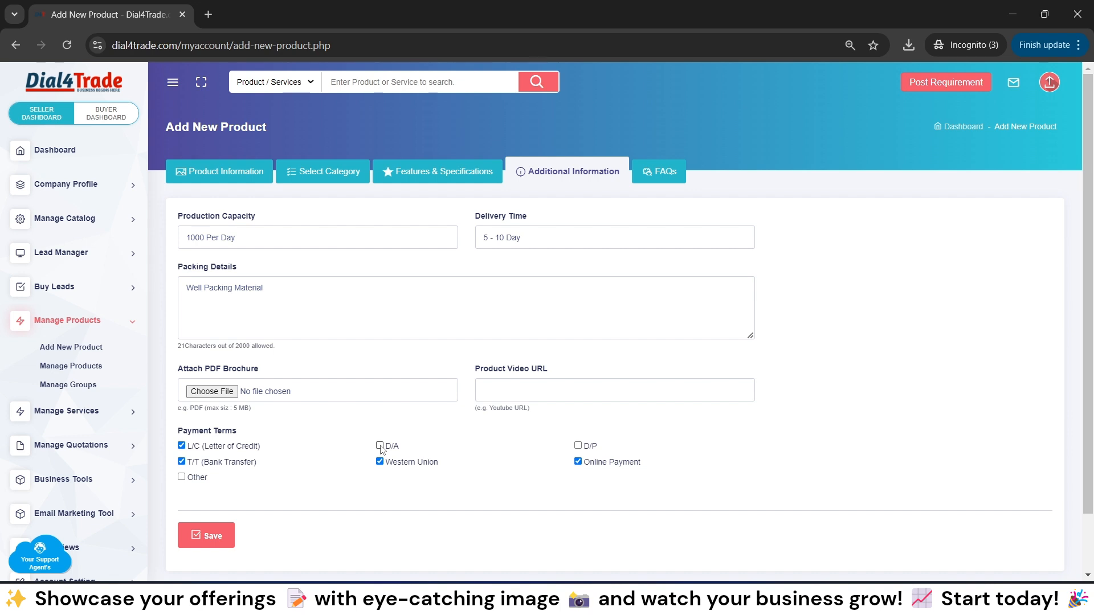
pyautogui.click(181, 478)
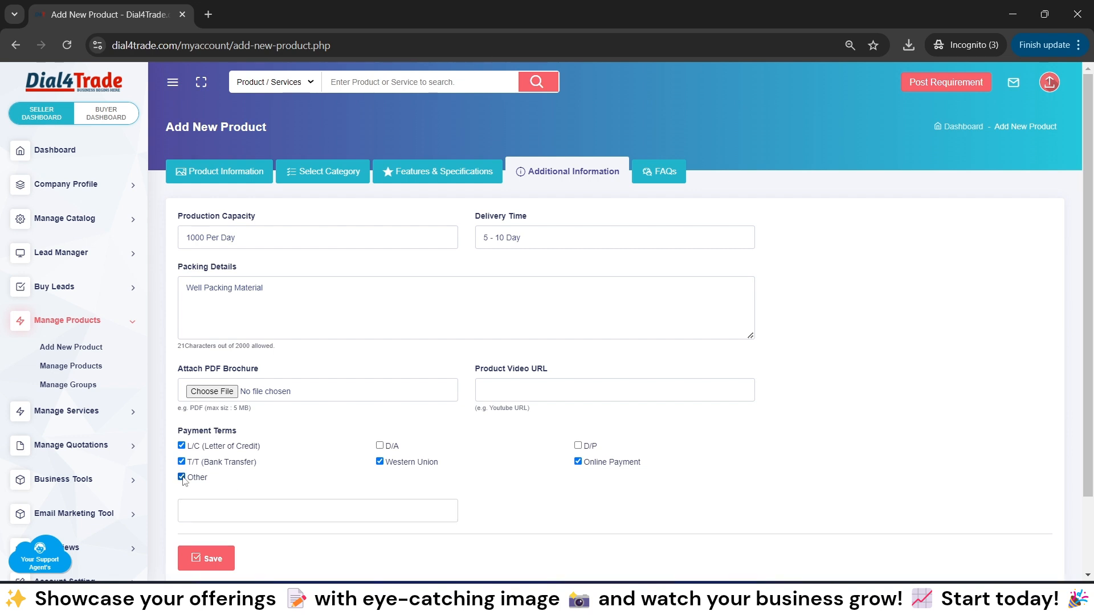
pyautogui.click(181, 477)
pyautogui.click(181, 477)
pyautogui.click(195, 514)
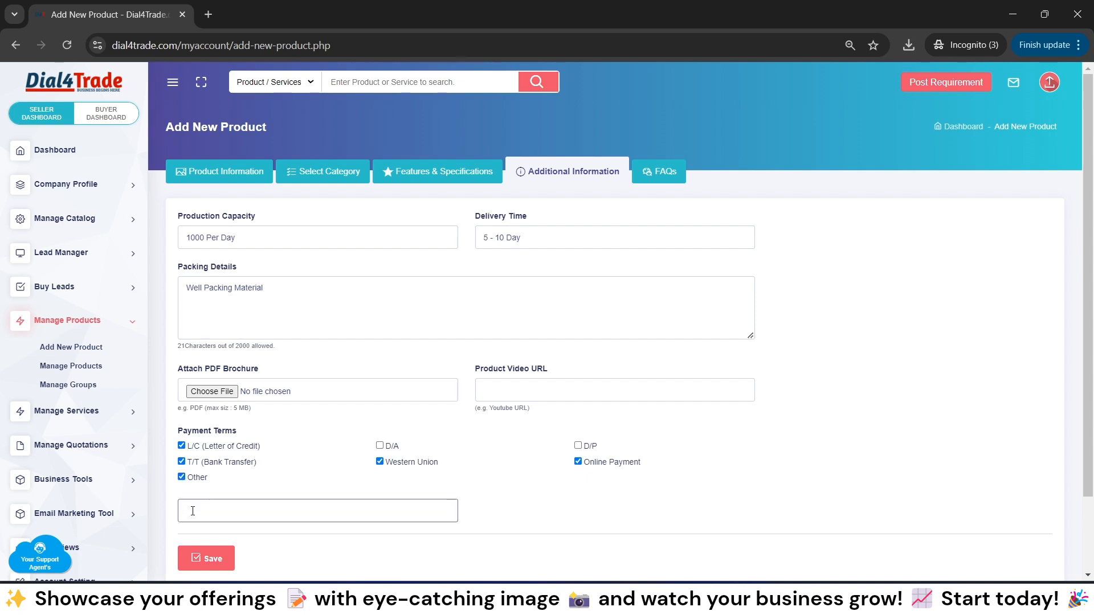
pyautogui.click(181, 478)
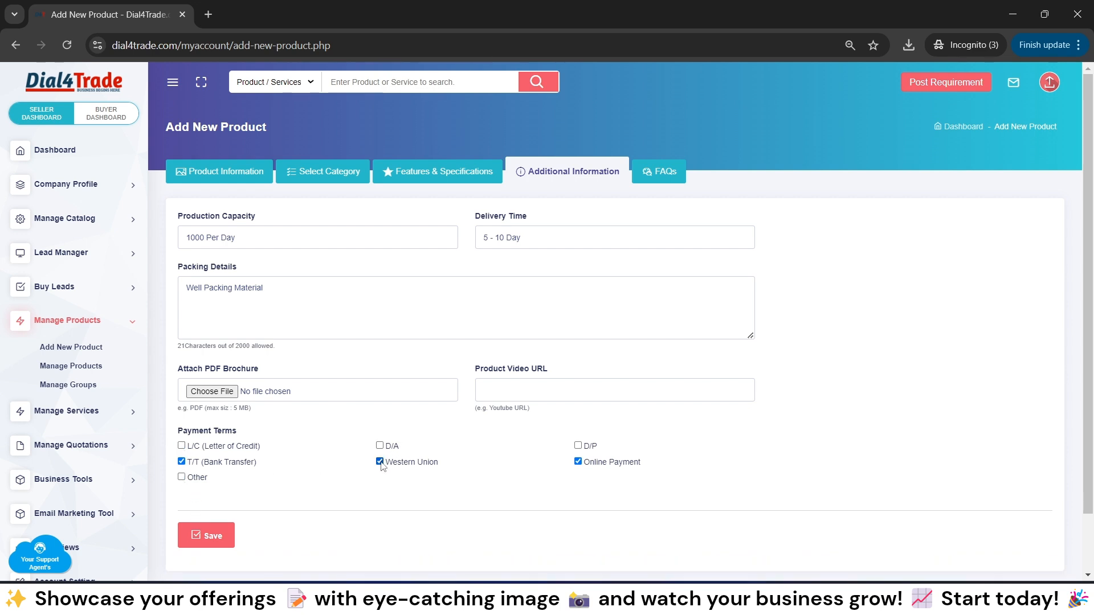
pyautogui.click(224, 542)
# Copy "What is the fabric of this saree?" from the Google Docs document into the question field of the first product FAQ
pyautogui.click(201, 242)
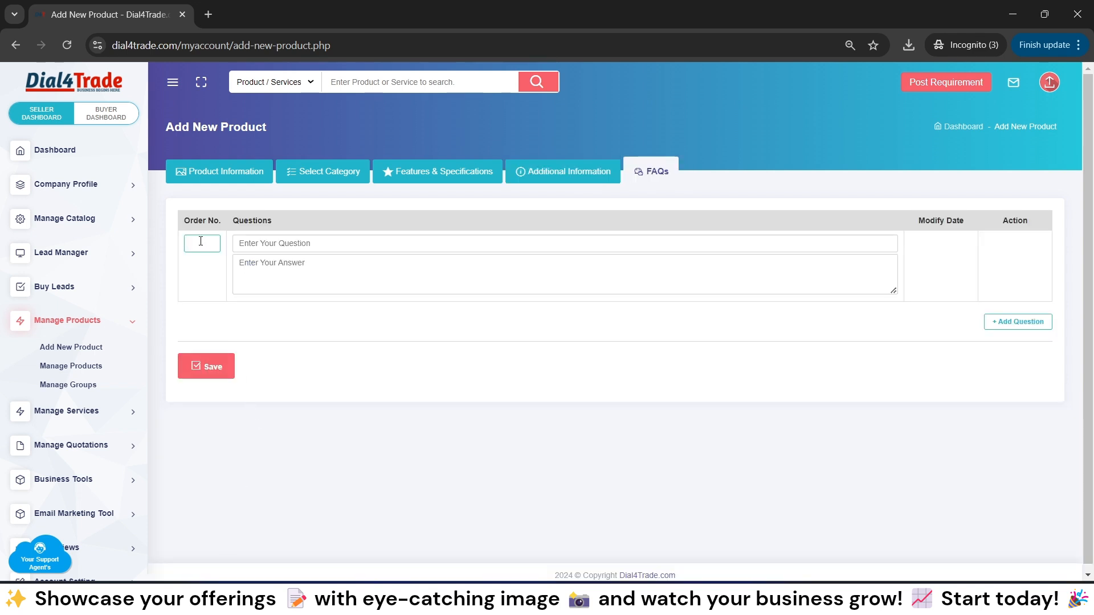
pyautogui.click(391, 241)
pyautogui.hotkey('alt', 'Tab')
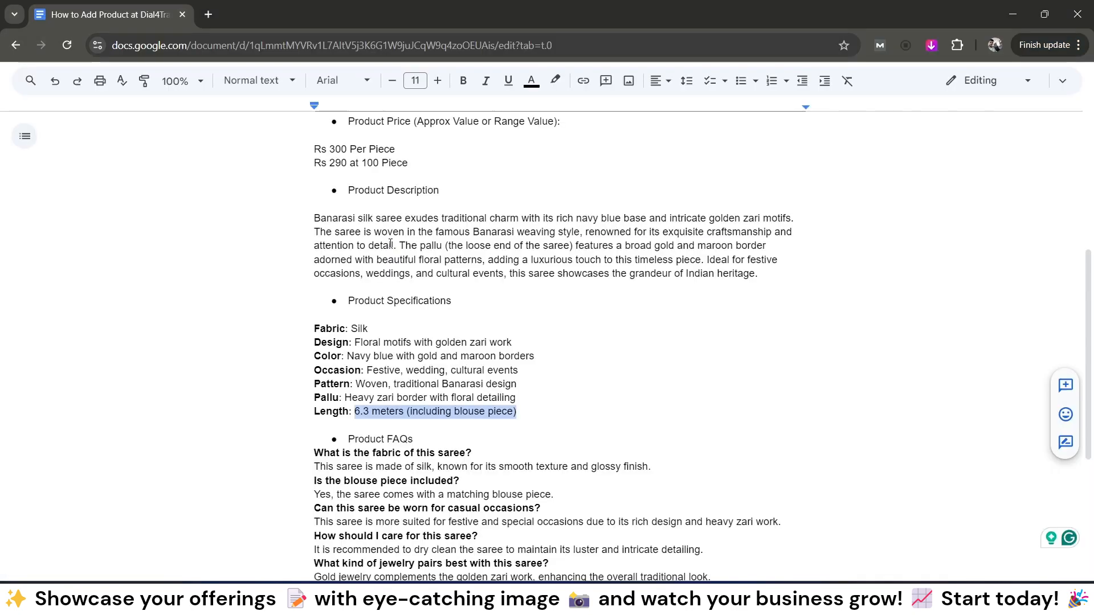
pyautogui.moveTo(307, 454); pyautogui.dragTo(472, 453)
pyautogui.hotkey('ctrl', 'c')
pyautogui.hotkey('alt', 'Tab')
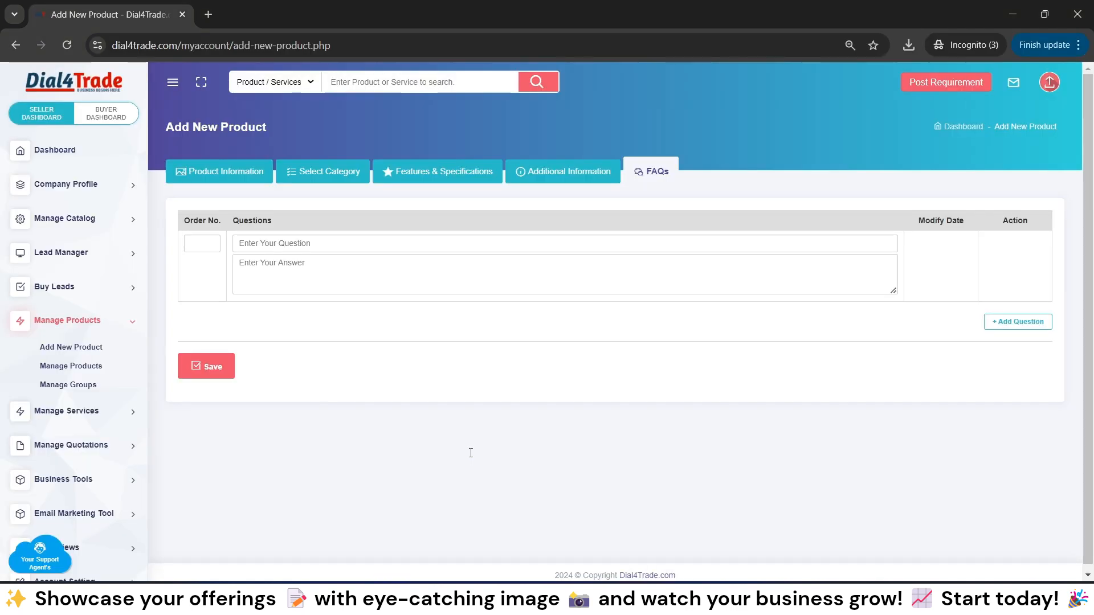
pyautogui.hotkey('ctrl', 'v')
# Copy the answer "This saree is made of silk, known for its smooth texture and glossy finish" into the first FAQ and set its order number to 1
pyautogui.click(342, 272)
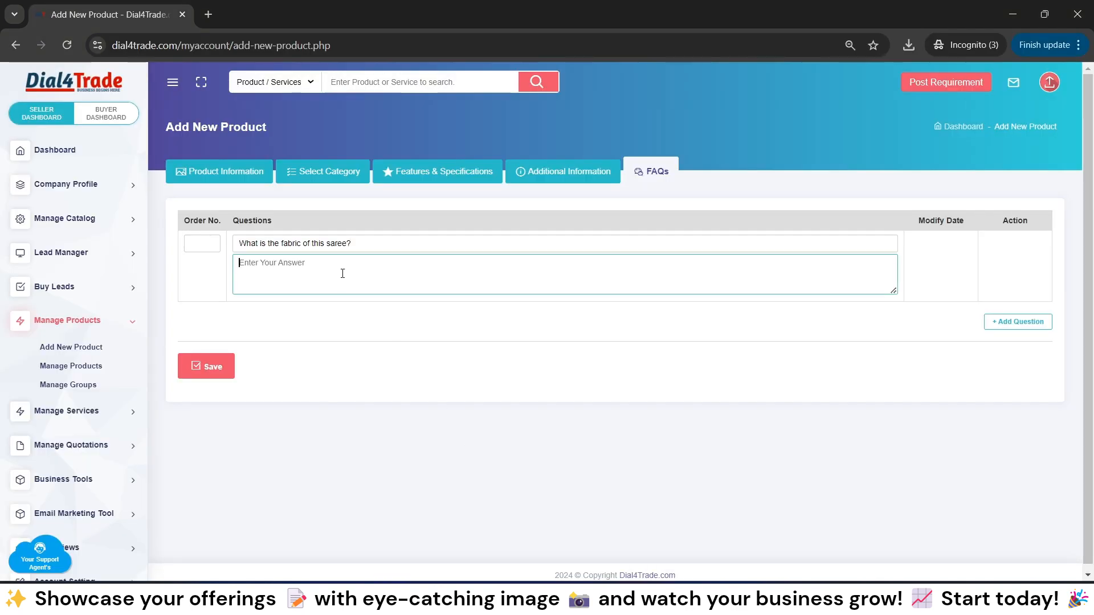
pyautogui.hotkey('alt', 'Tab')
pyautogui.moveTo(317, 471); pyautogui.dragTo(649, 471)
pyautogui.hotkey('ctrl', 'c')
pyautogui.hotkey('alt', 'Tab')
pyautogui.hotkey('ctrl', 'v')
pyautogui.click(202, 243)
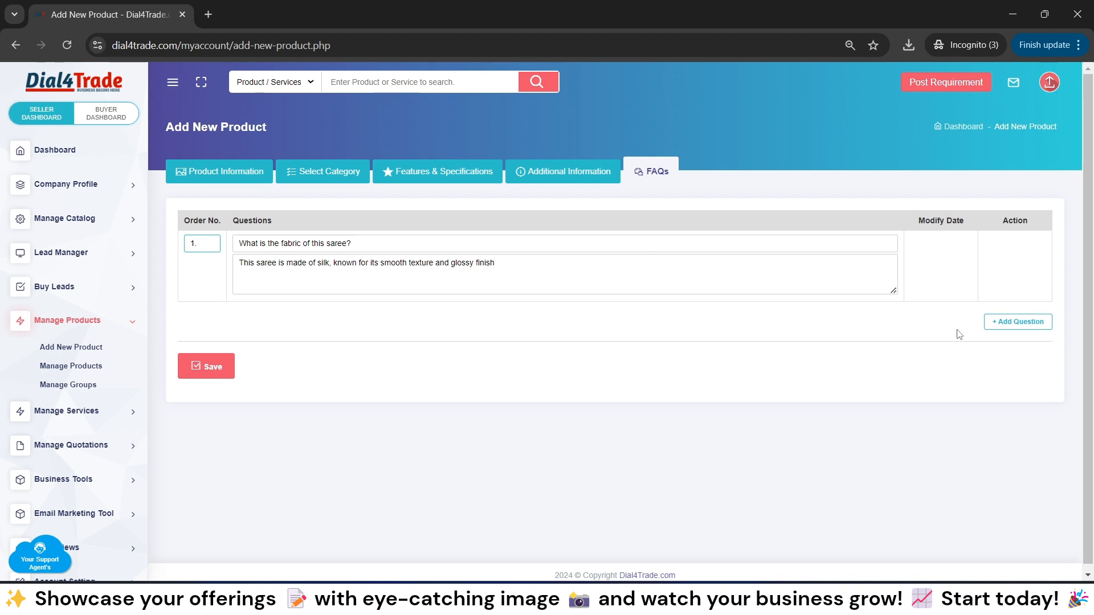
# Add three more empty question rows to the product FAQs
pyautogui.click(1009, 322)
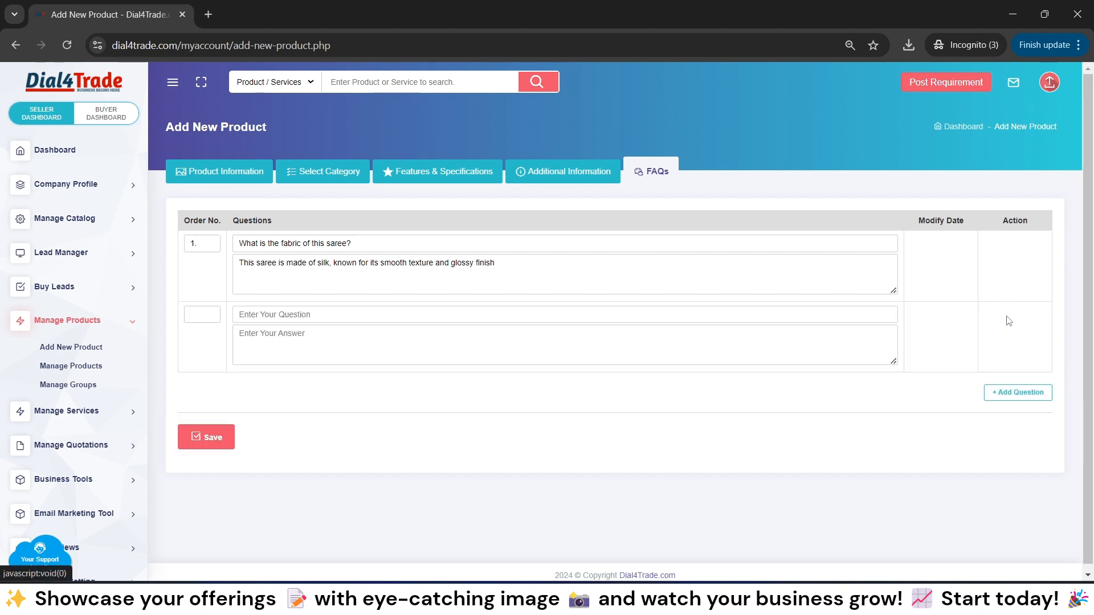
pyautogui.click(1010, 393)
pyautogui.click(1011, 463)
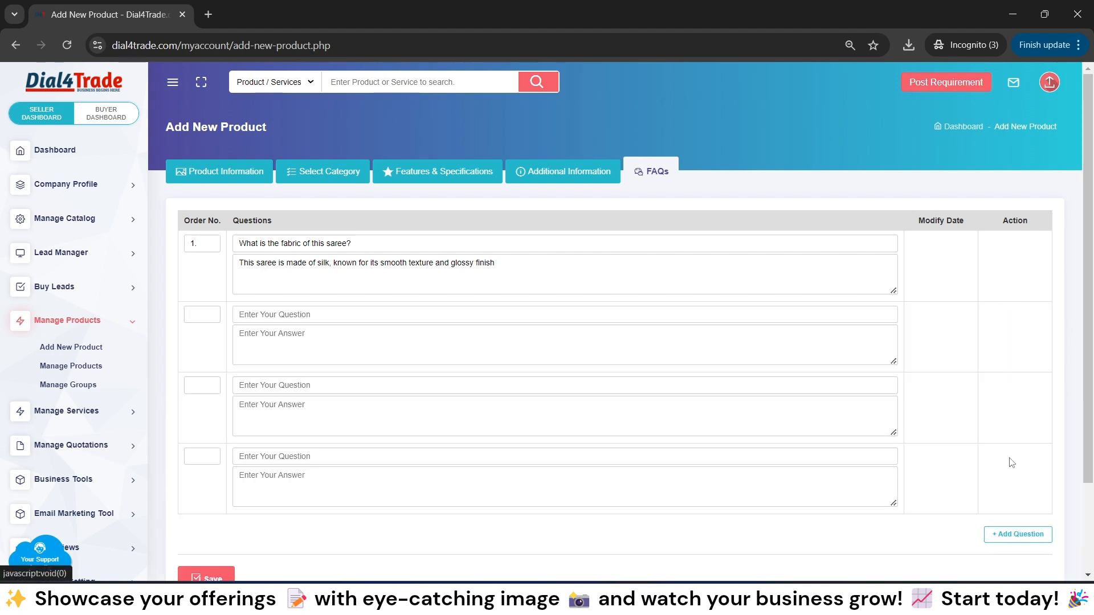
# Set the second FAQ's order number to 2, number the last two rows in sequence, and save the product FAQs
pyautogui.click(208, 314)
pyautogui.write('2.')
pyautogui.click(195, 387)
pyautogui.write('.')
pyautogui.click(194, 386)
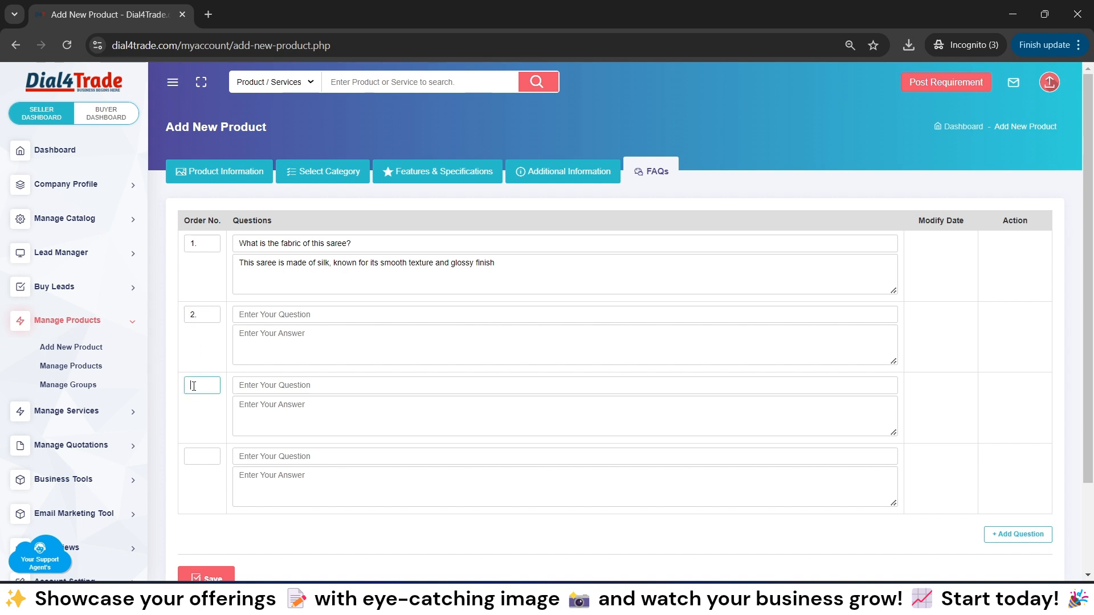
pyautogui.click(202, 456)
pyautogui.click(217, 526)
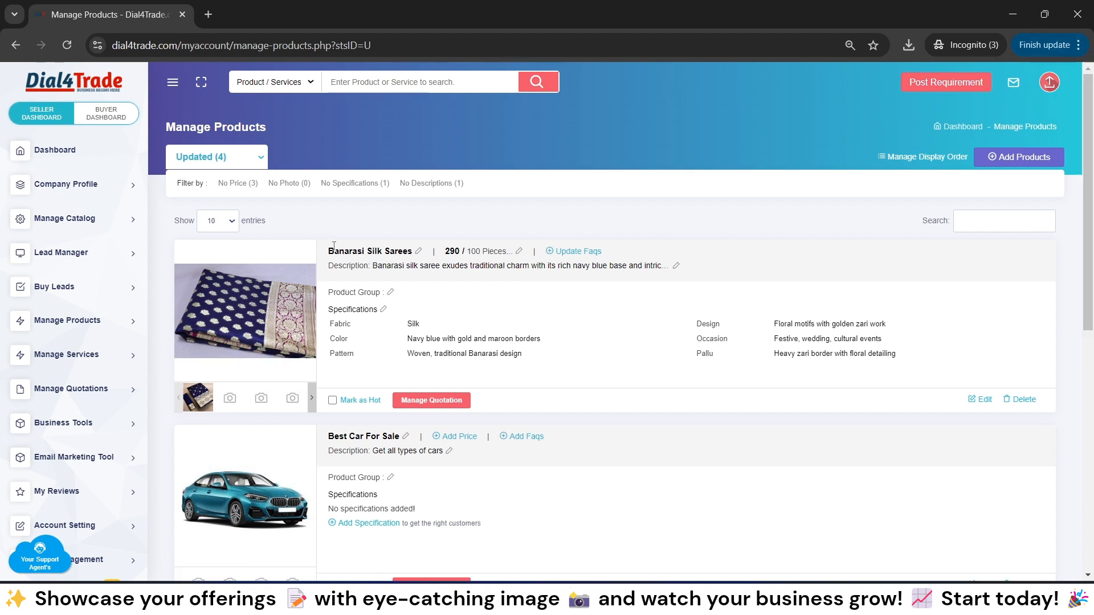
# Check the Banarasi Silk Sarees entry in the product list and open the catalog theme settings
pyautogui.moveTo(334, 251); pyautogui.dragTo(391, 251)
pyautogui.click(391, 250)
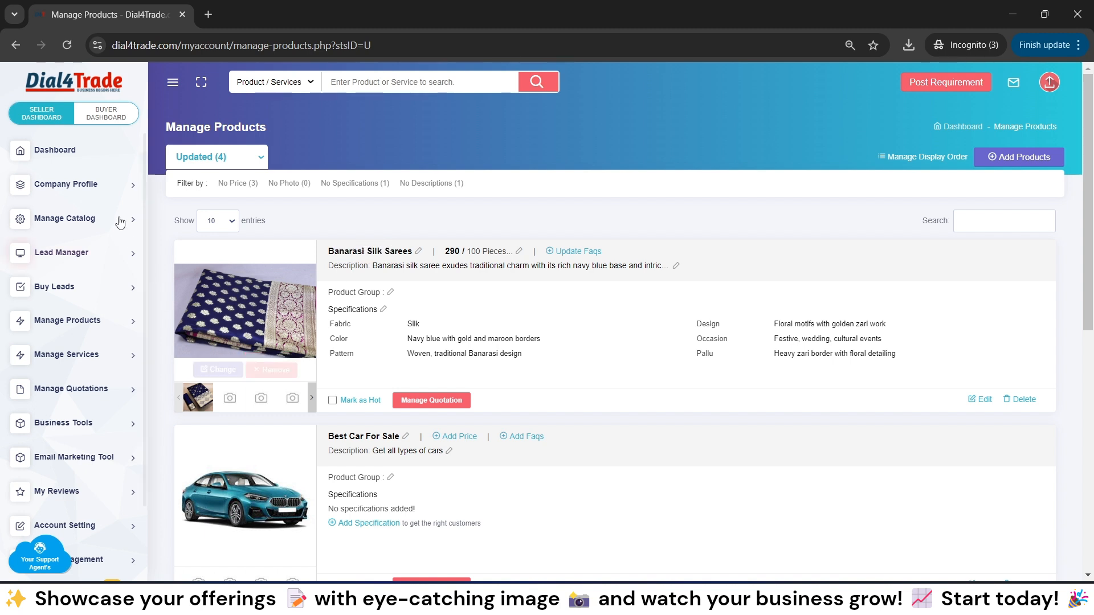
pyautogui.click(89, 190)
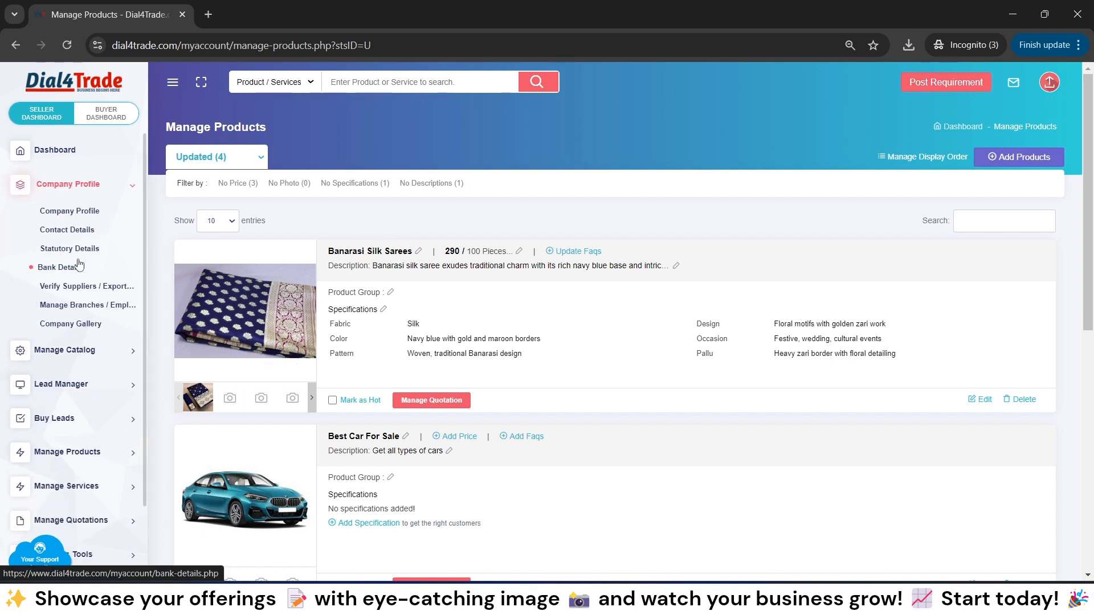
pyautogui.click(72, 350)
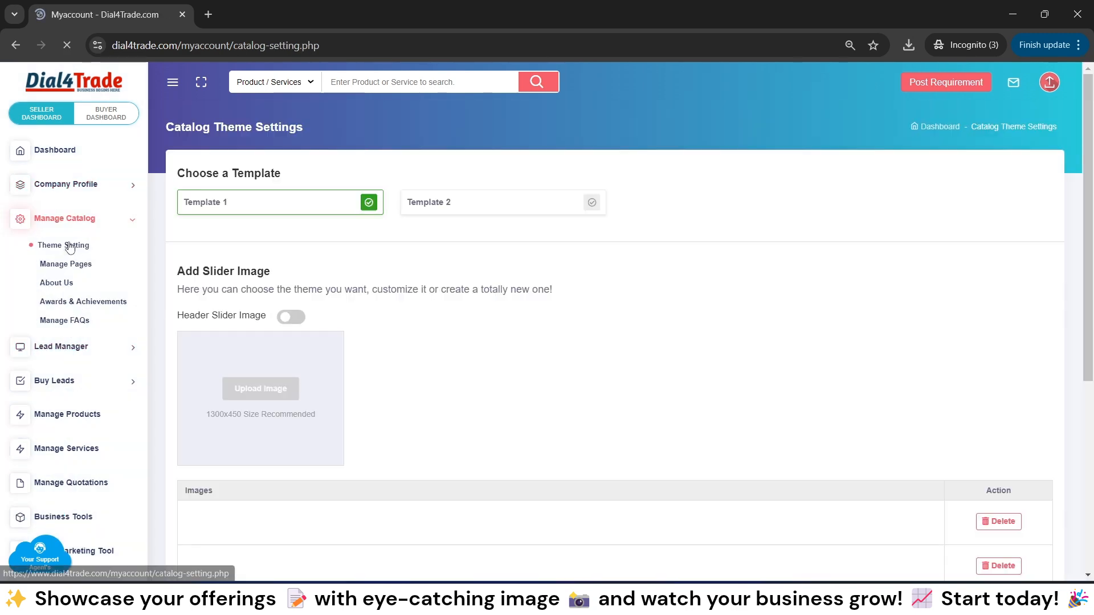
pyautogui.scroll(-6, 1090, 149)
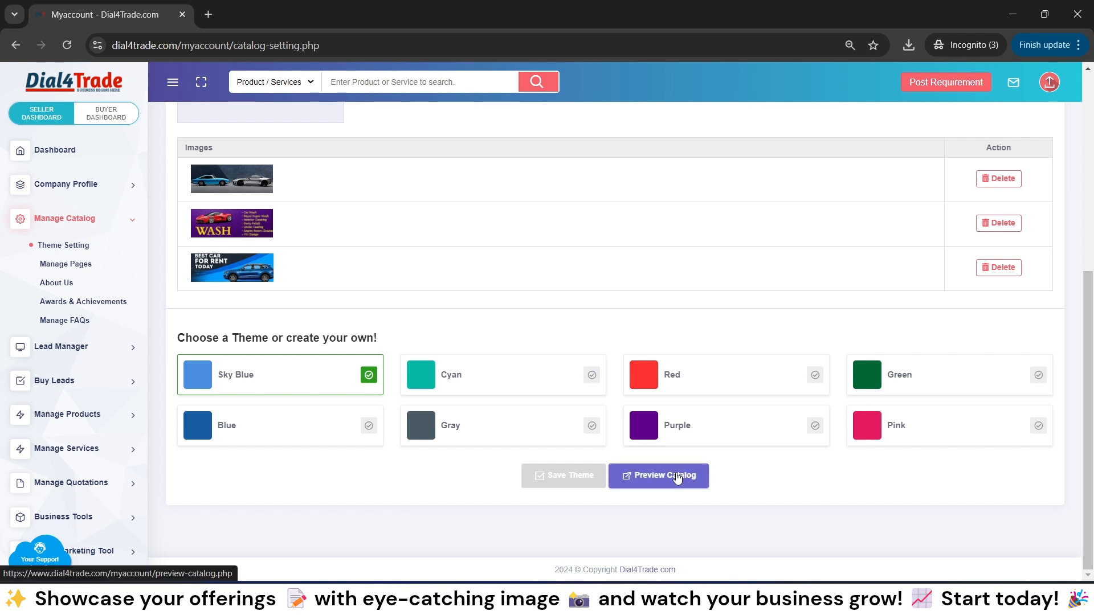
# Preview the catalog and open the Banarasi Silk Sarees product page from it
pyautogui.click(677, 477)
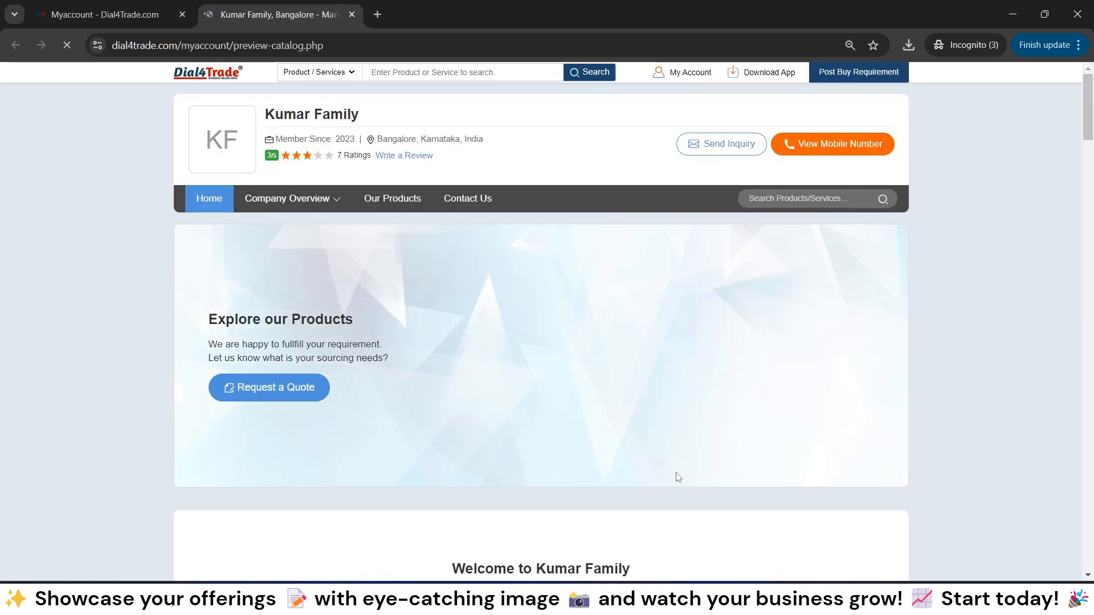
pyautogui.moveTo(1088, 135); pyautogui.dragTo(1090, 350)
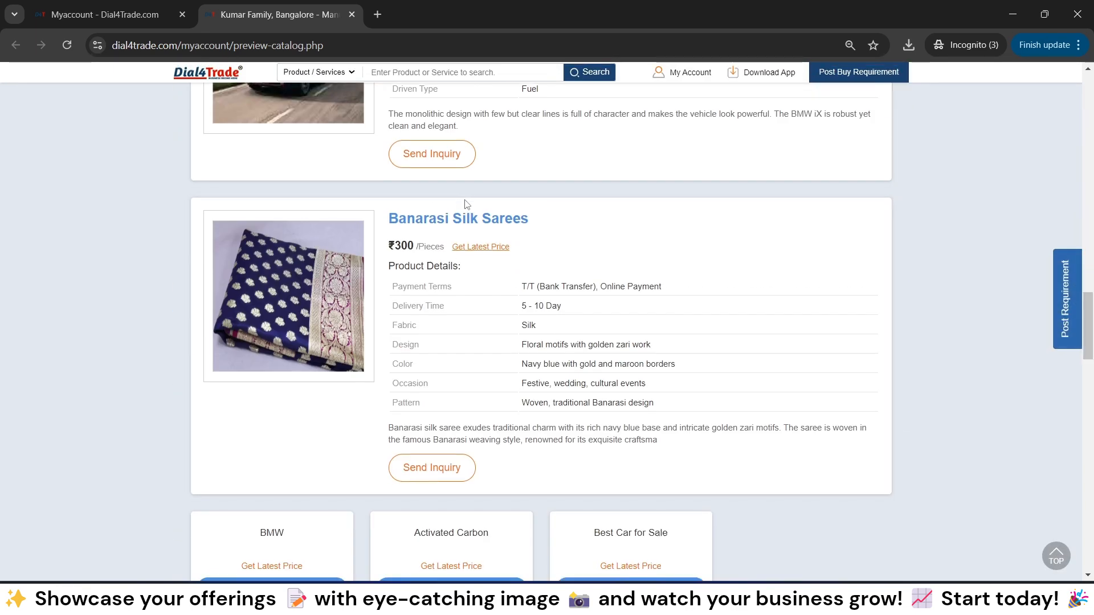
pyautogui.click(464, 222)
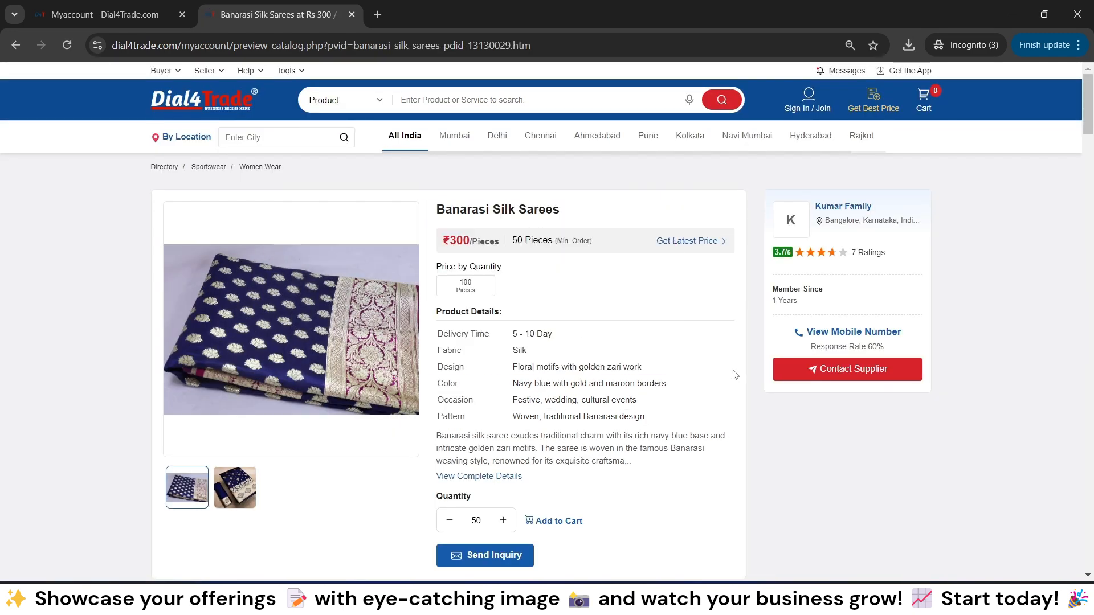
# Review the Banarasi Silk Sarees page, reading the answers to all its frequently asked questions
pyautogui.moveTo(1088, 120); pyautogui.dragTo(1091, 202)
pyautogui.click(723, 228)
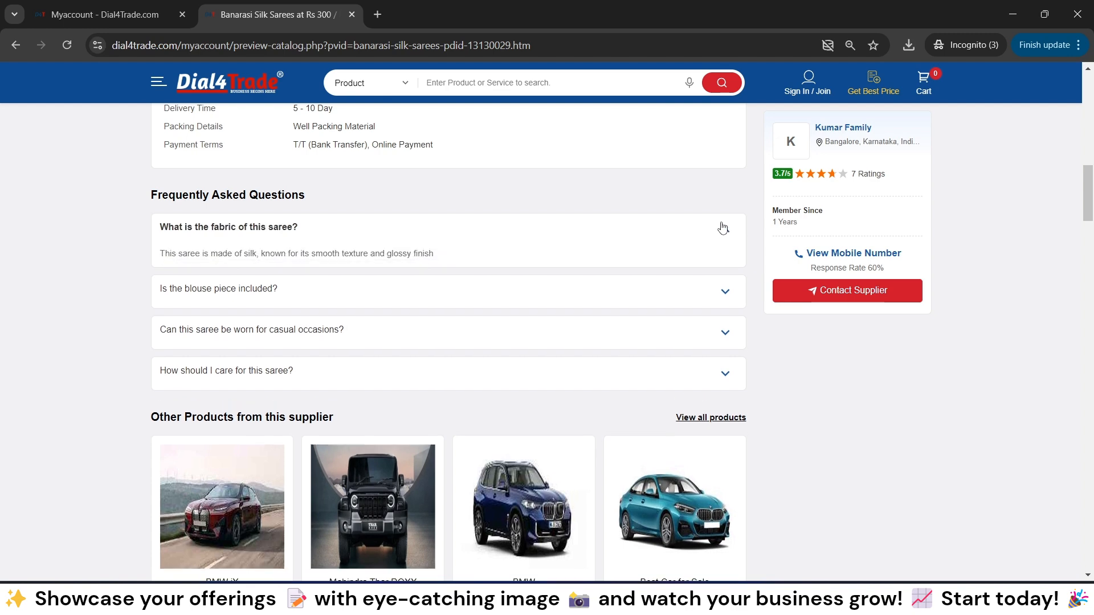
pyautogui.click(695, 301)
pyautogui.click(689, 363)
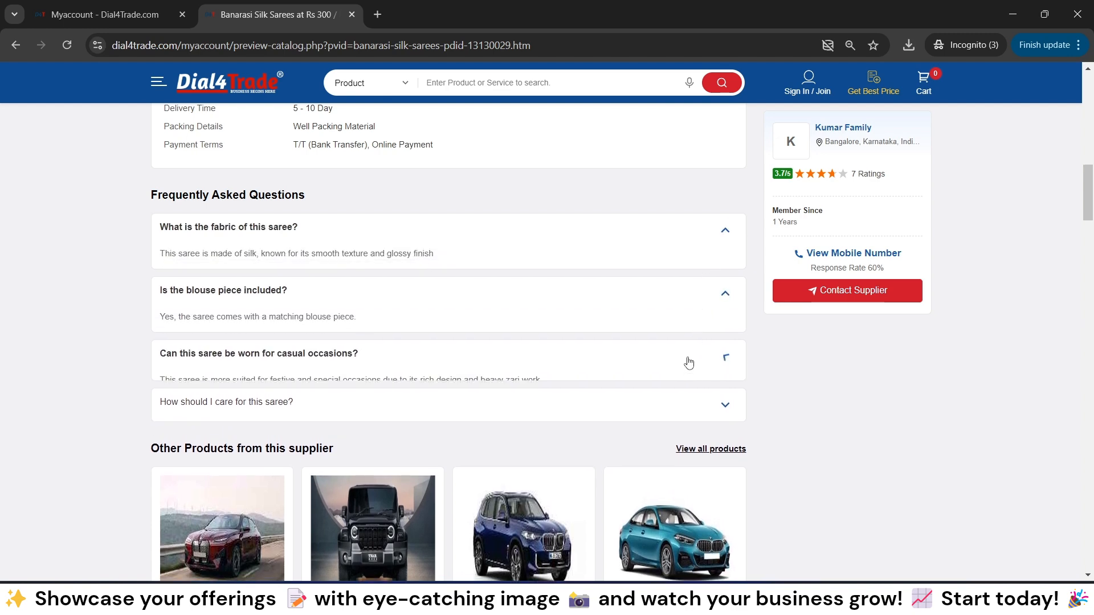
pyautogui.click(680, 417)
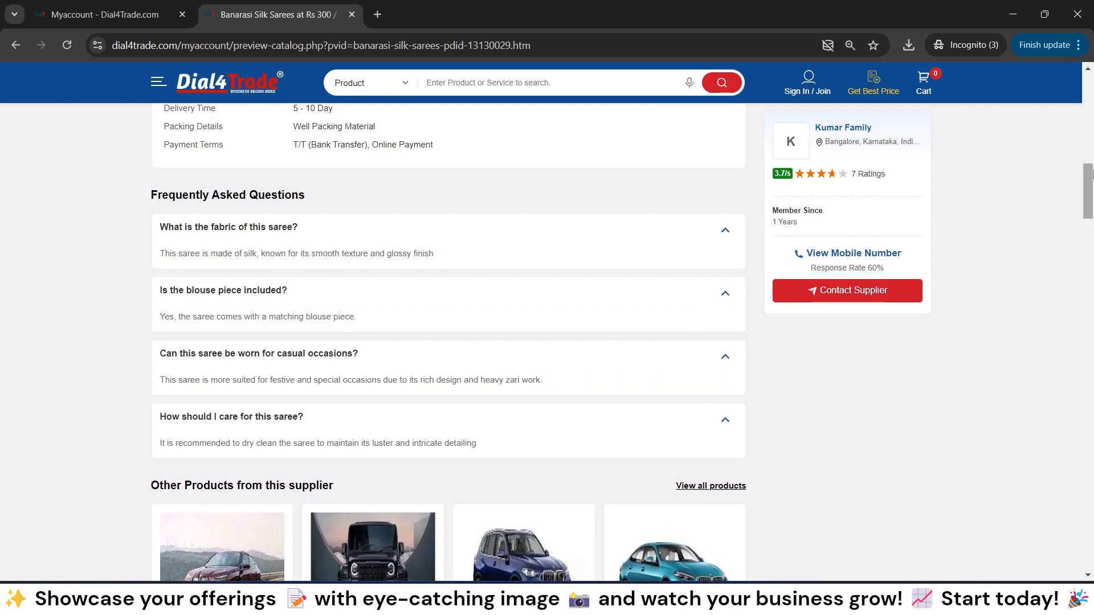
pyautogui.moveTo(1089, 174); pyautogui.dragTo(1089, 88)
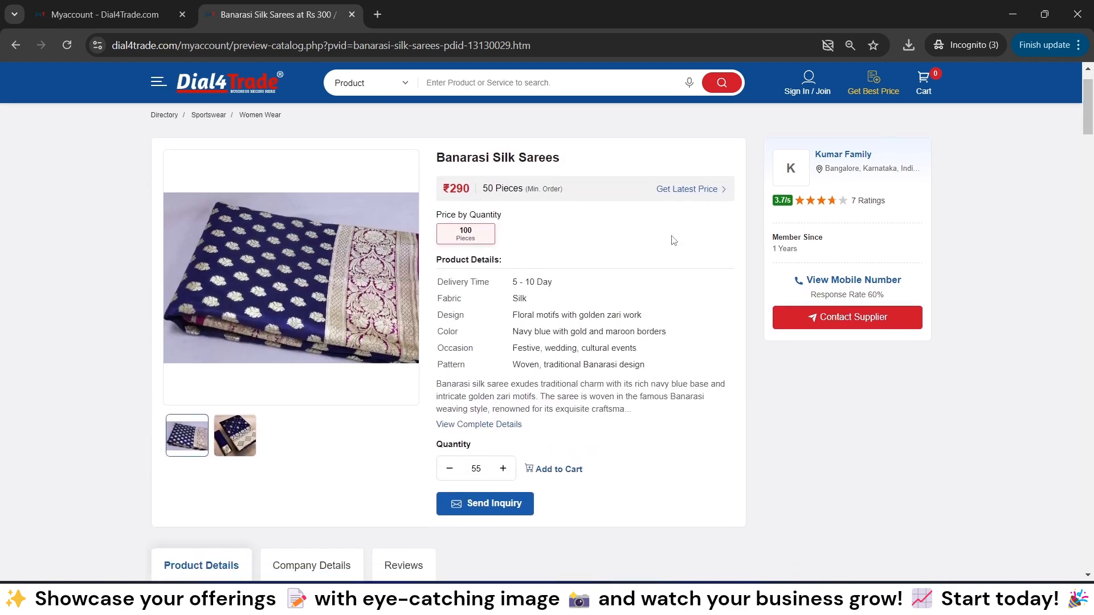
pyautogui.moveTo(1088, 114); pyautogui.dragTo(1090, 88)
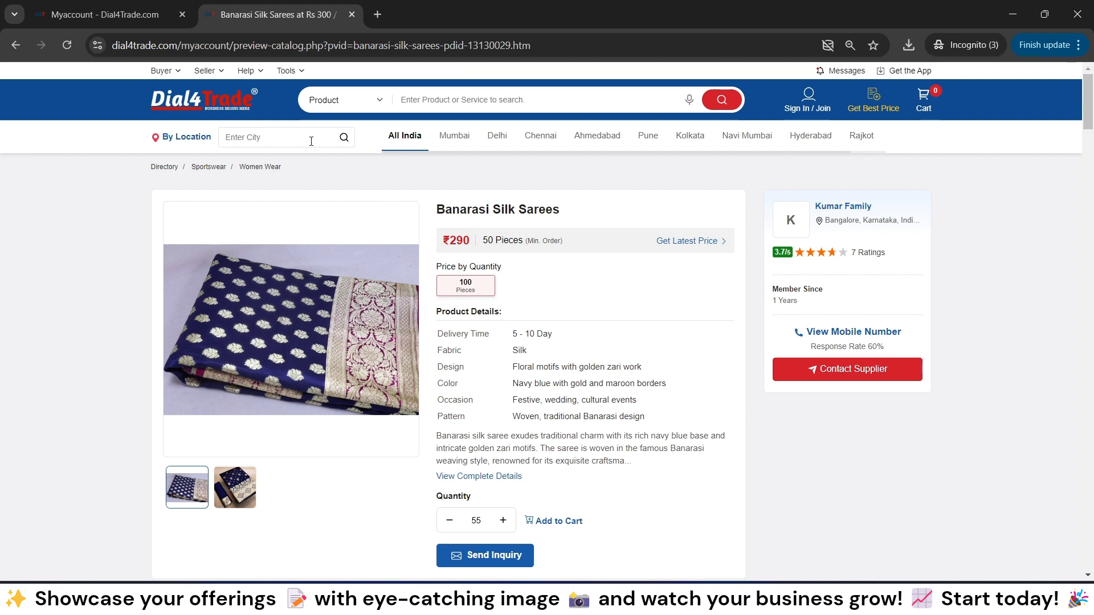
# Go to the Dial4Trade home page and open its Help & FAQs knowledge base
pyautogui.click(227, 105)
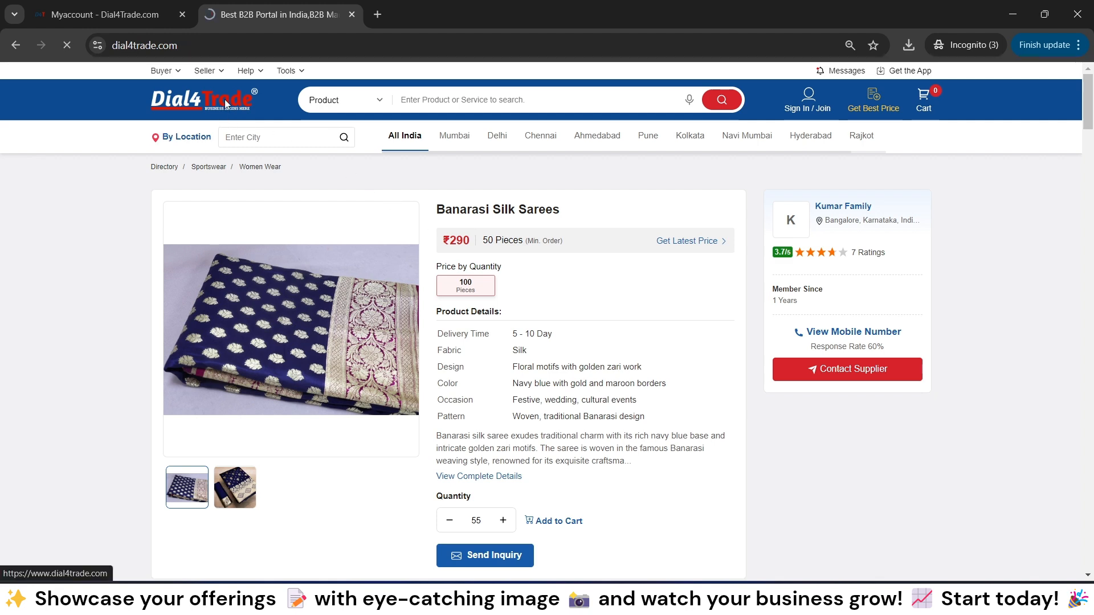
pyautogui.moveTo(1090, 111); pyautogui.dragTo(1092, 555)
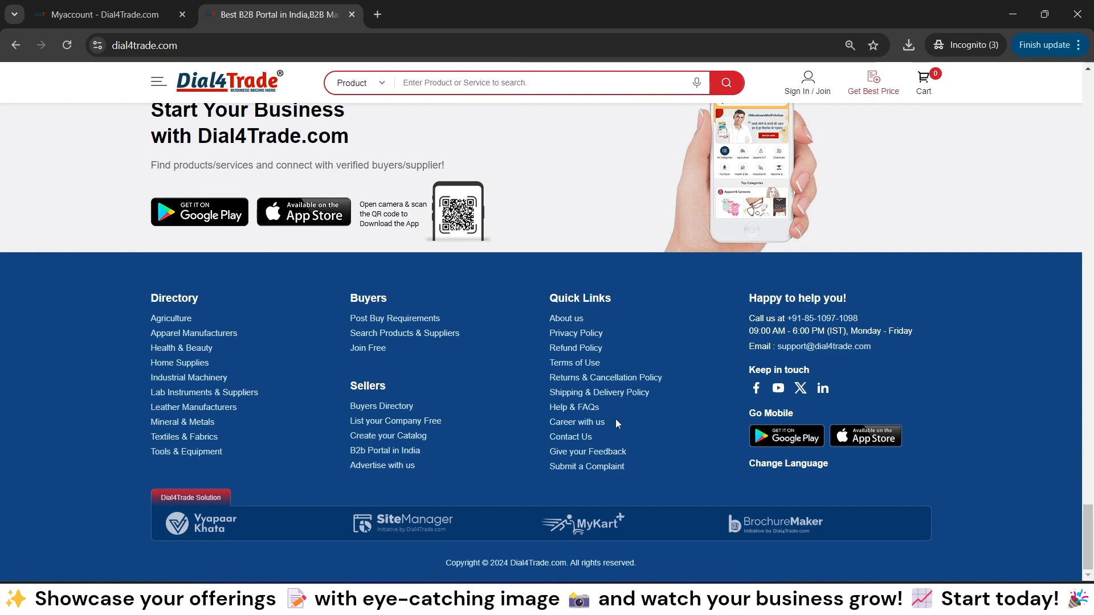
pyautogui.click(586, 408)
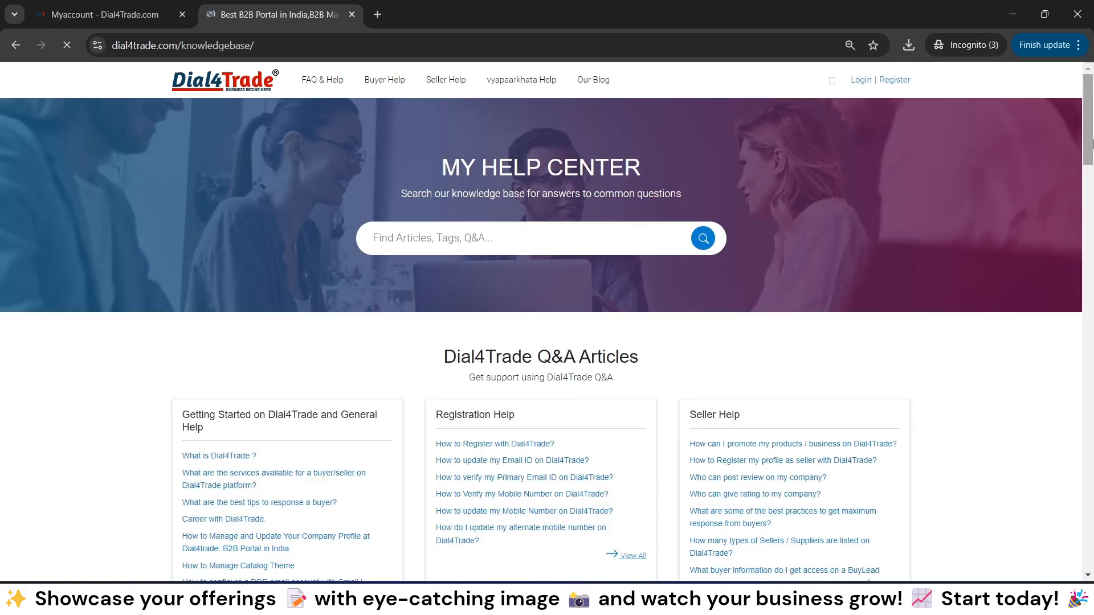
# Open the Getting Started on Dial4Trade and General Help articles and view the one on managing and updating the company profile
pyautogui.moveTo(1092, 143); pyautogui.dragTo(1092, 191)
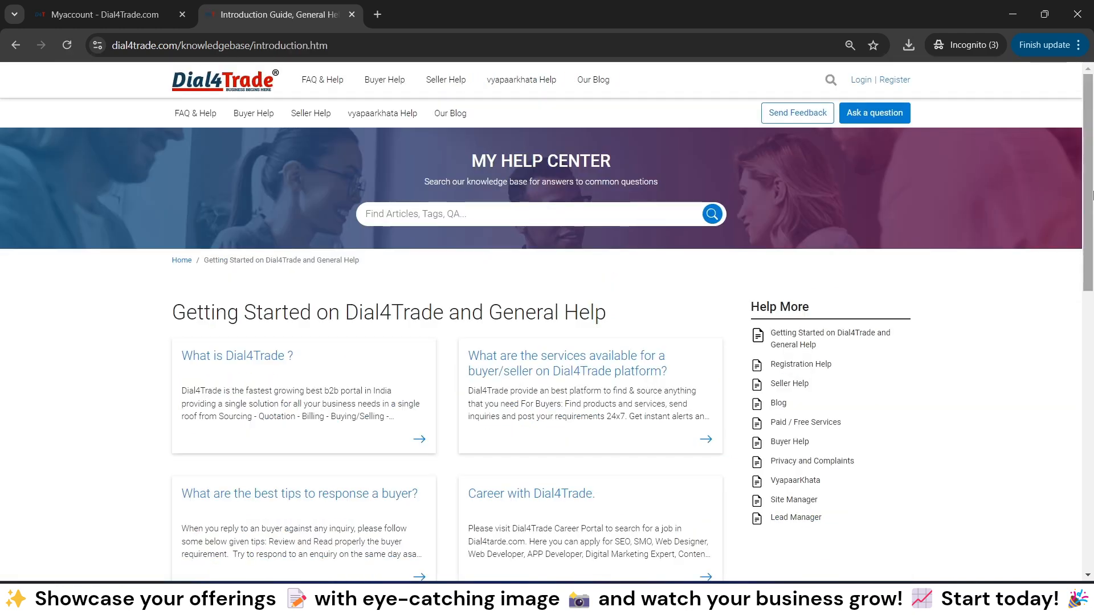
pyautogui.moveTo(1091, 198); pyautogui.dragTo(1091, 345)
pyautogui.click(387, 281)
pyautogui.moveTo(172, 312); pyautogui.dragTo(447, 338)
pyautogui.click(637, 337)
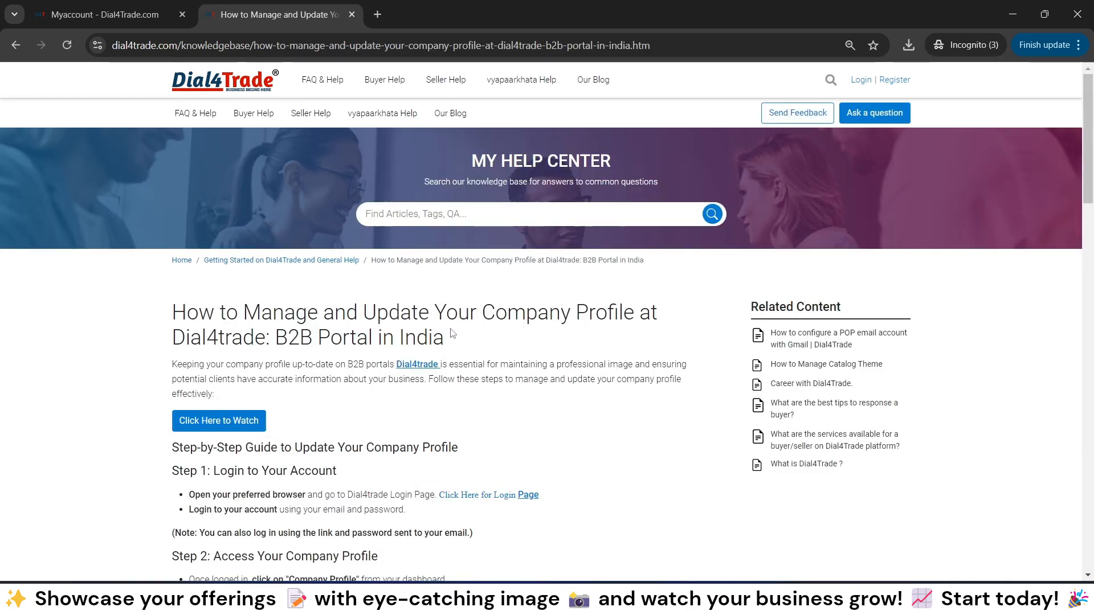
# Play the video tutorial embedded in the company profile article and look over the article's related content
pyautogui.moveTo(1090, 193); pyautogui.dragTo(1090, 480)
pyautogui.click(446, 384)
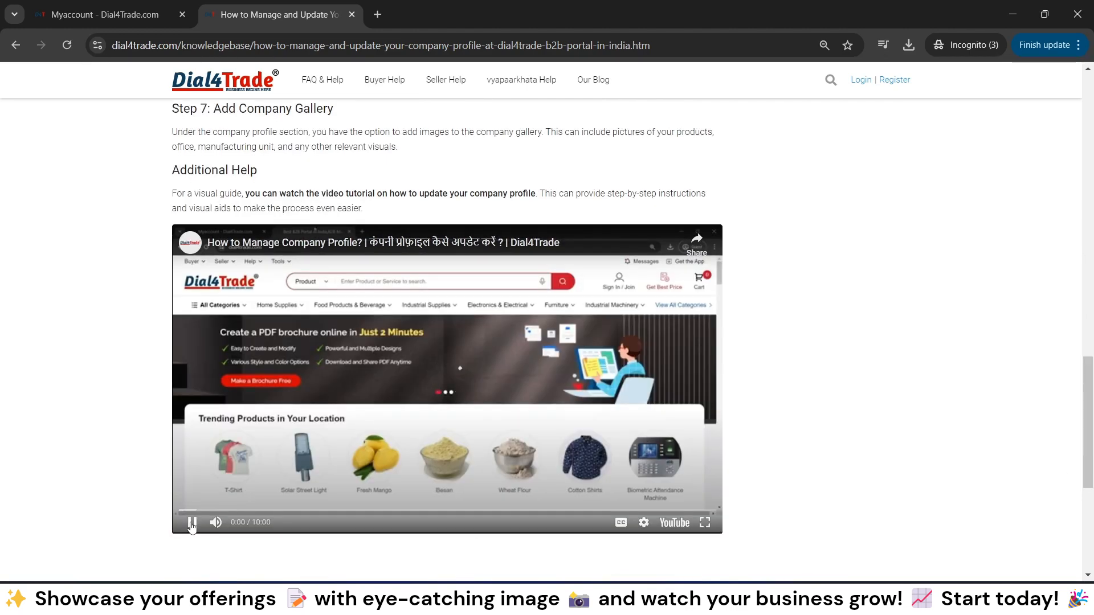
pyautogui.moveTo(1088, 399); pyautogui.dragTo(1088, 114)
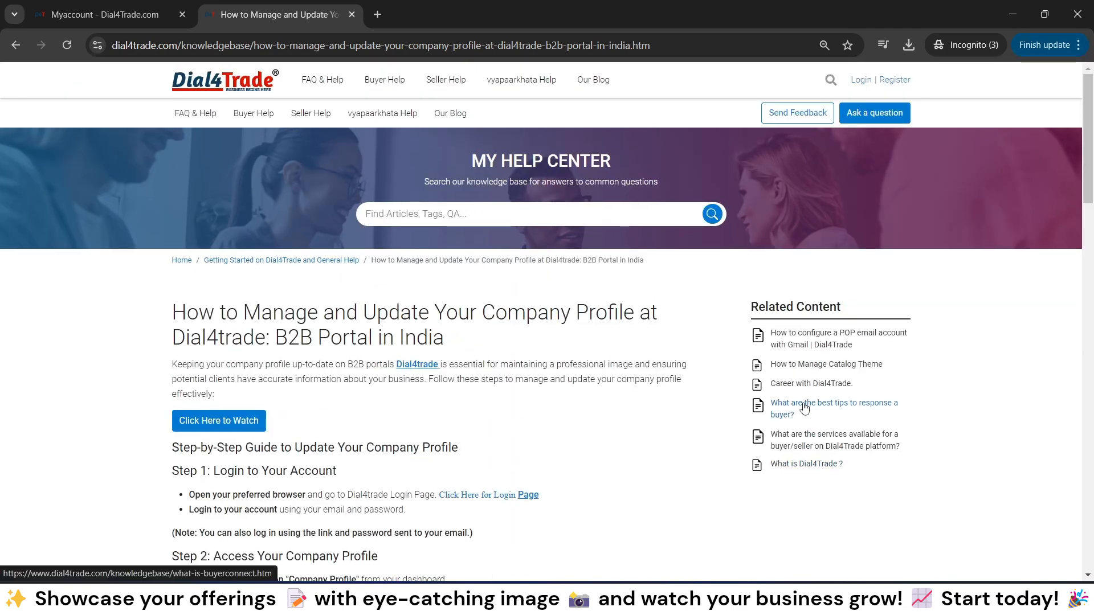
pyautogui.click(796, 346)
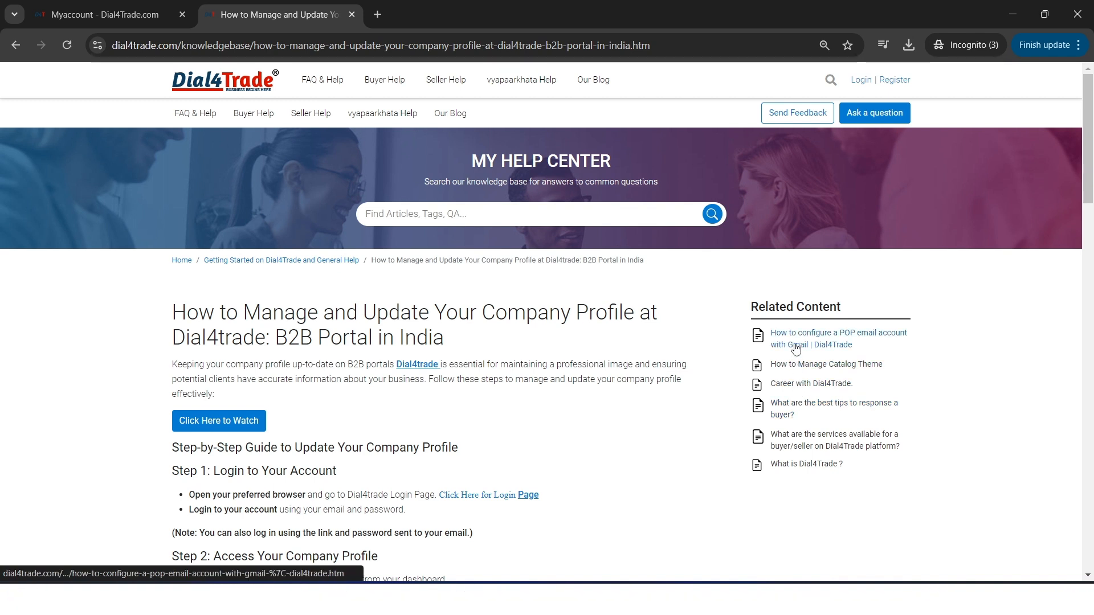